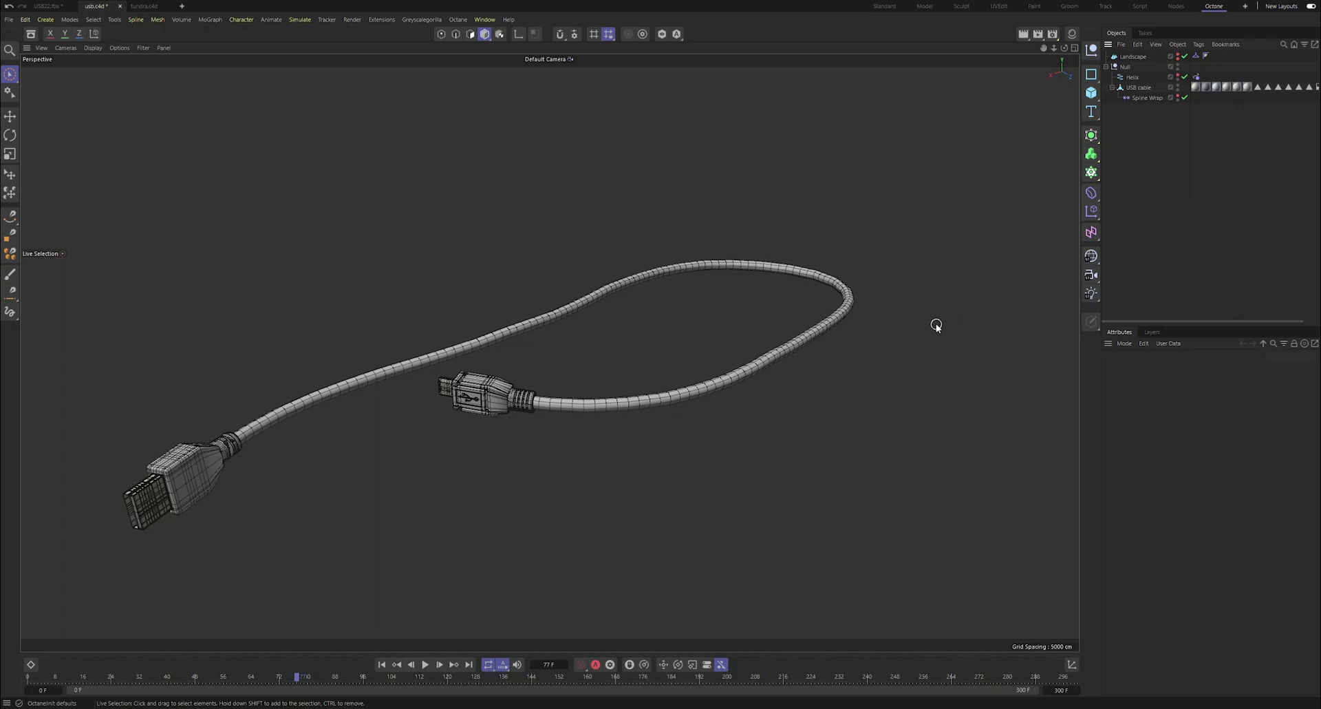
Examine the finished USB cable model in the viewport from close up and farther away.
scroll(748, 321, "down", 1)
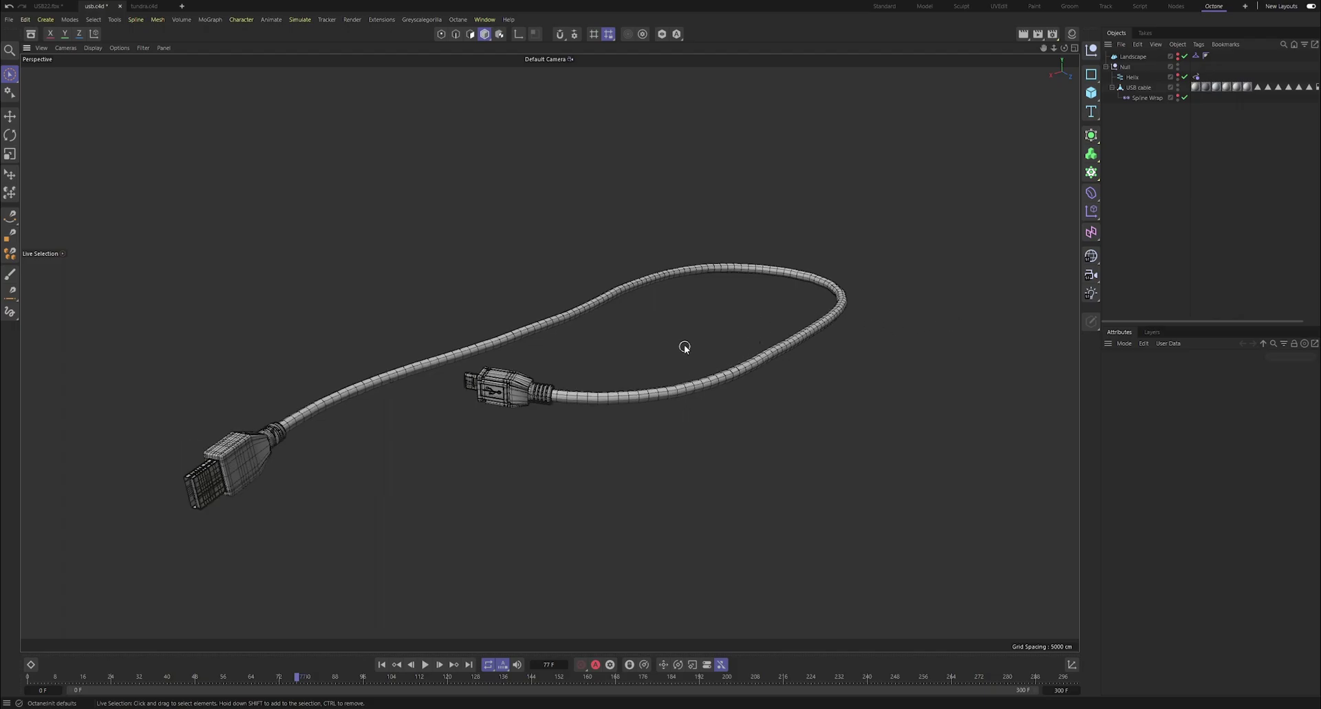
scroll(684, 342, "down", 3)
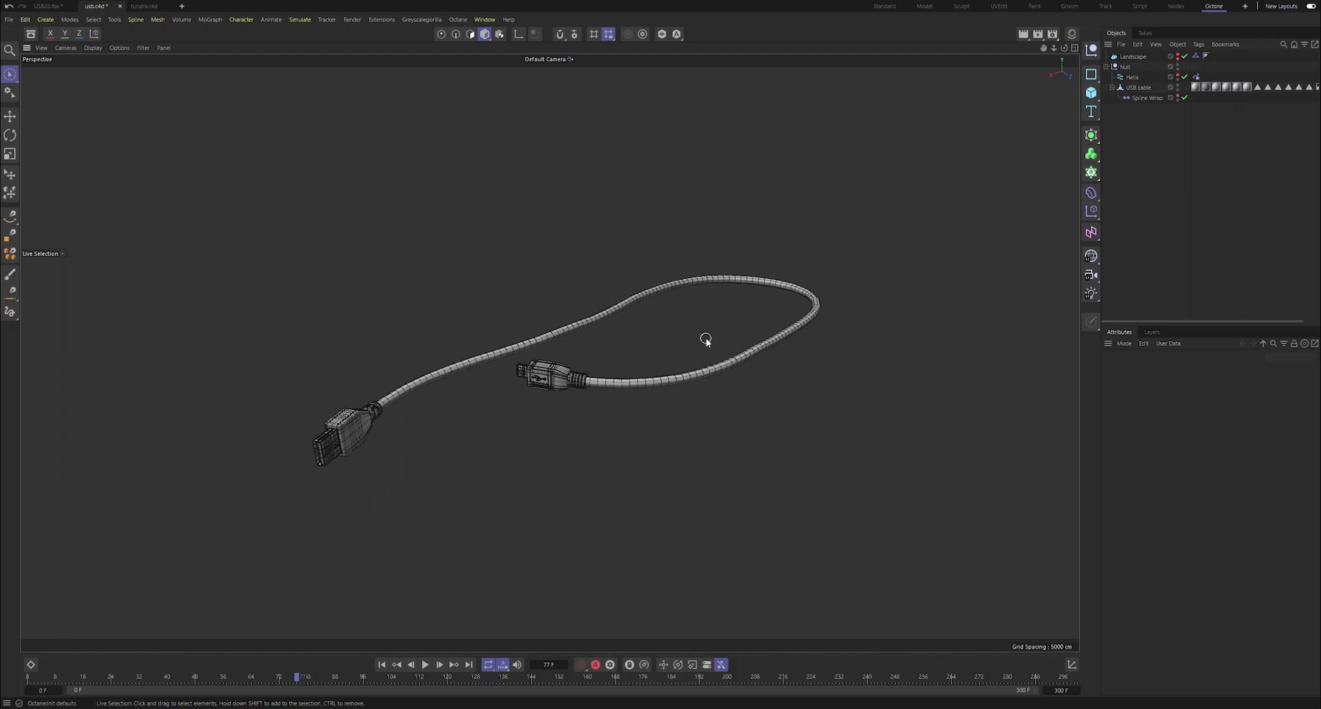
scroll(702, 344, "down", 1)
scroll(652, 346, "up", 3)
scroll(652, 346, "up", 2)
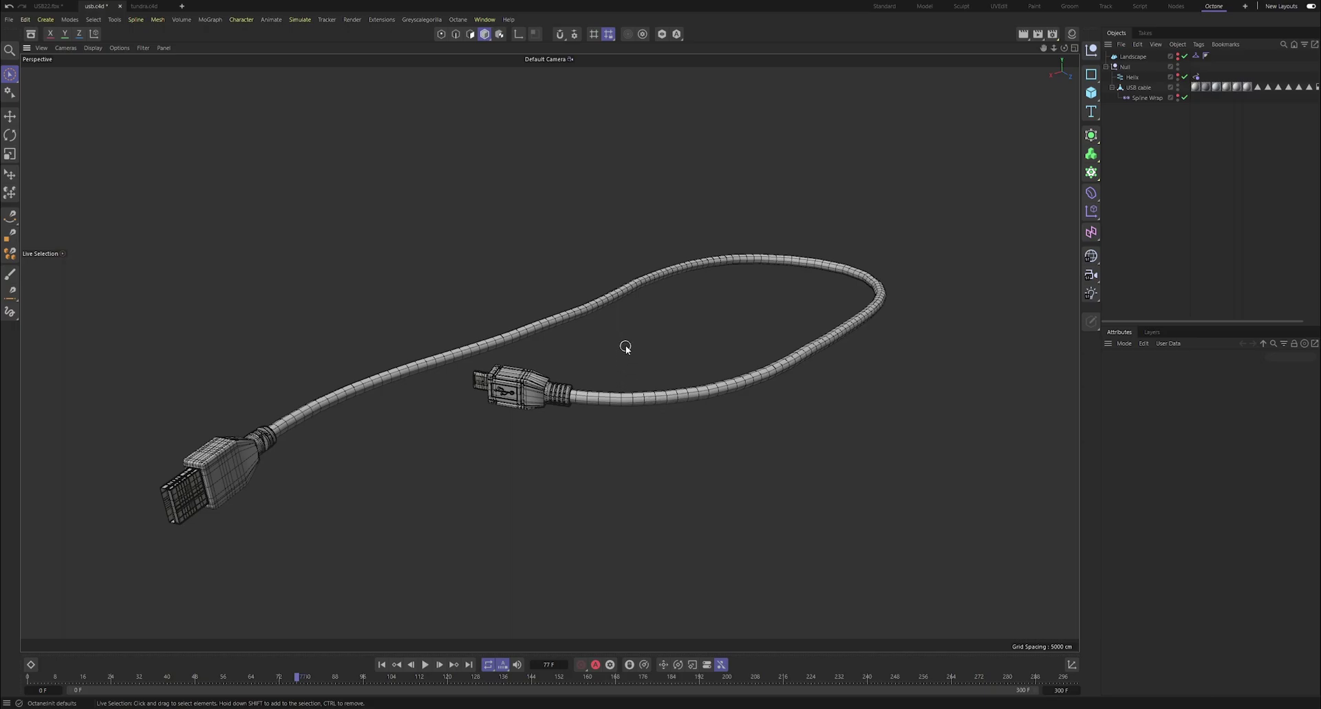
scroll(616, 354, "down", 3)
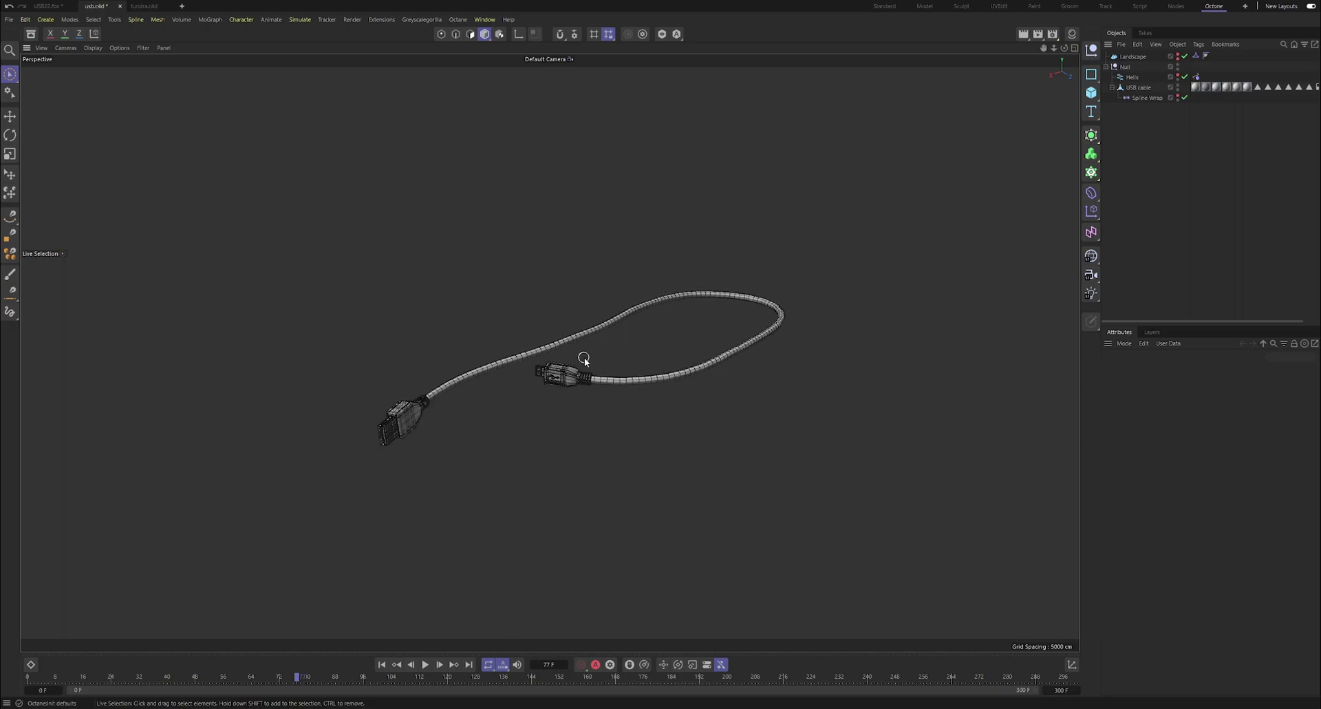
scroll(582, 360, "up", 3)
scroll(599, 360, "down", 3)
scroll(581, 365, "up", 3)
scroll(577, 371, "down", 2)
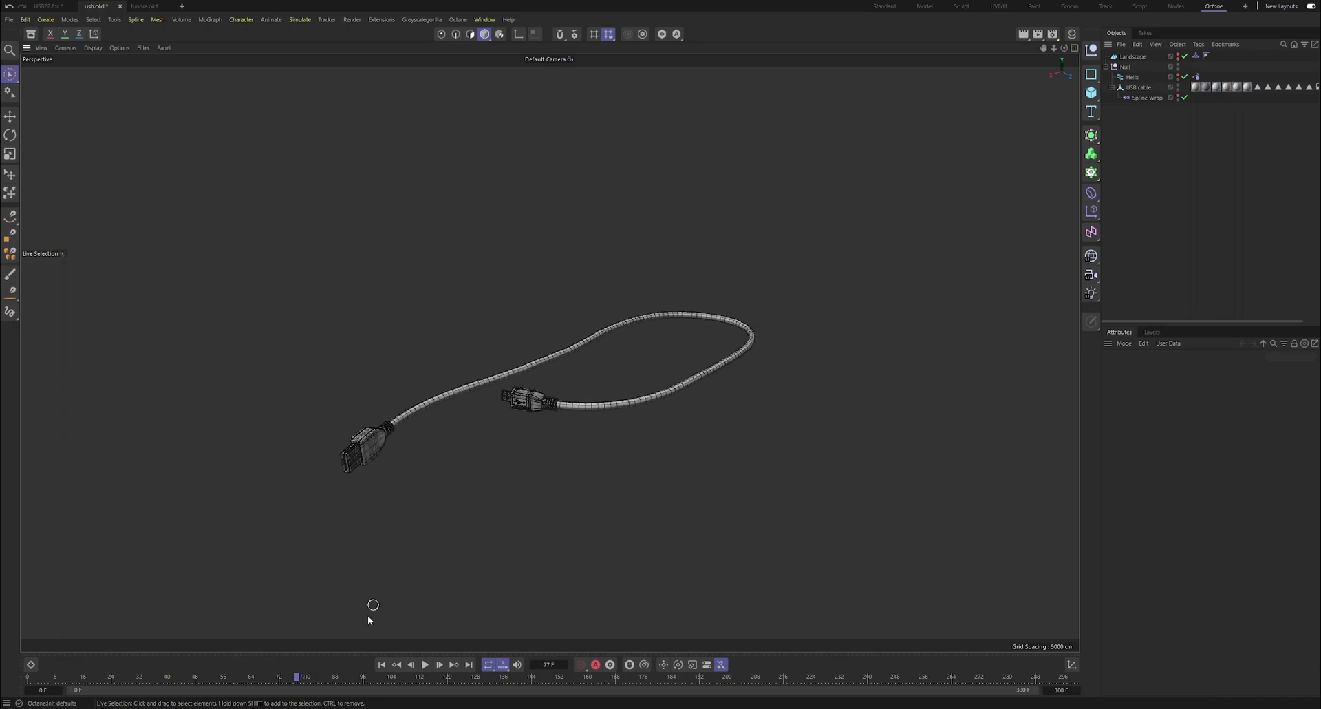
Rewind to frame 0 and play the cable animation to watch how the cable moves and bends.
left_click_drag(291, 678, 27, 677)
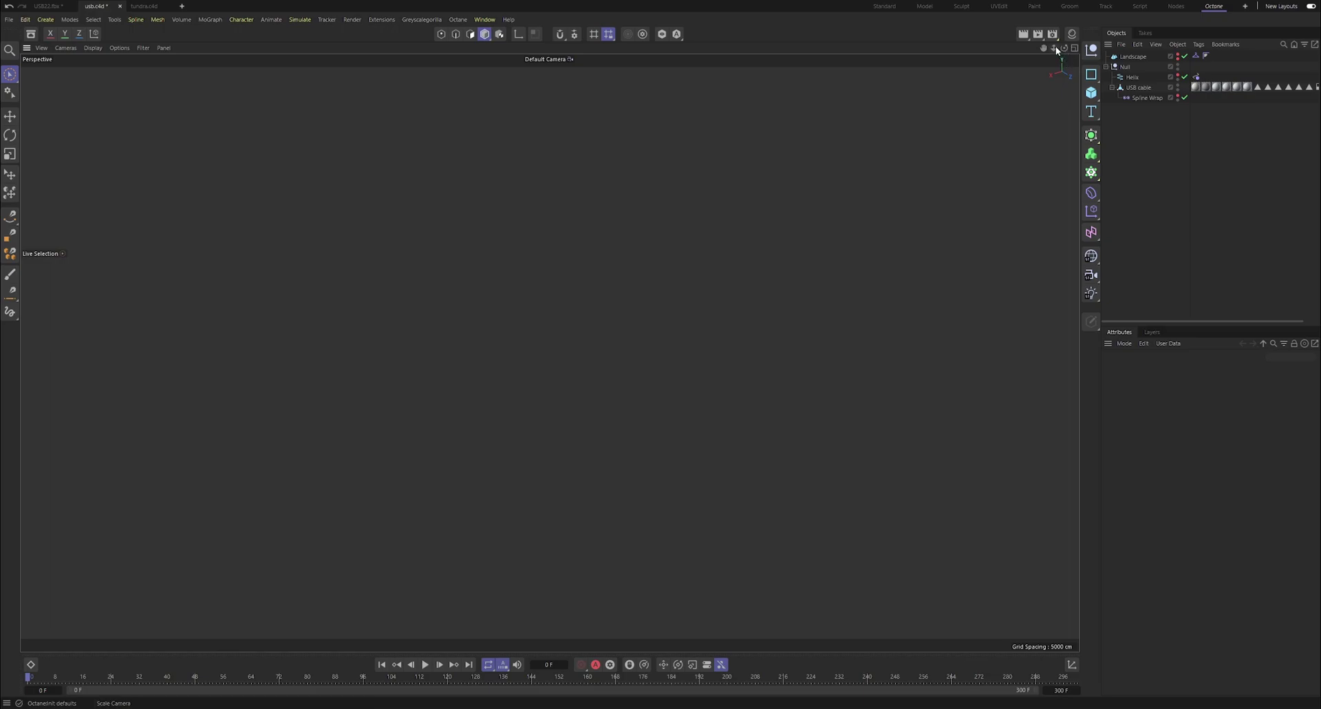
left_click_drag(1053, 48, 1037, 69)
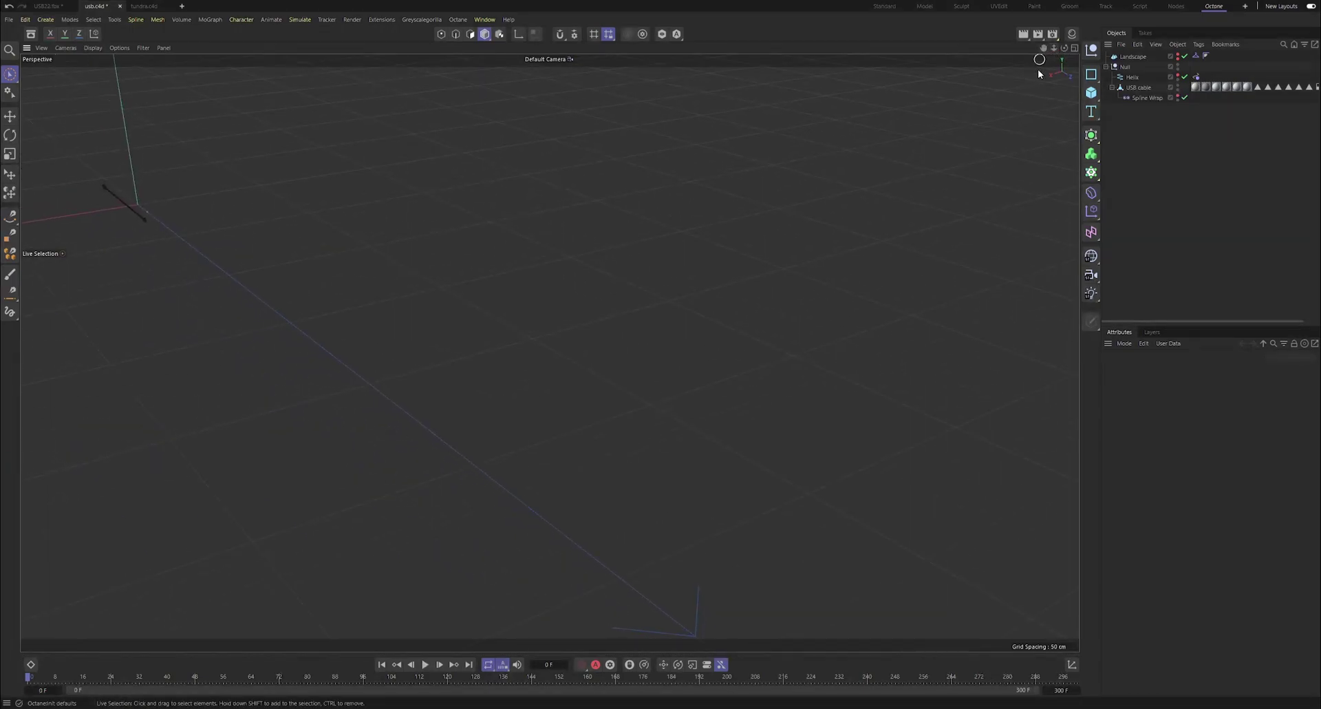
left_click(426, 665)
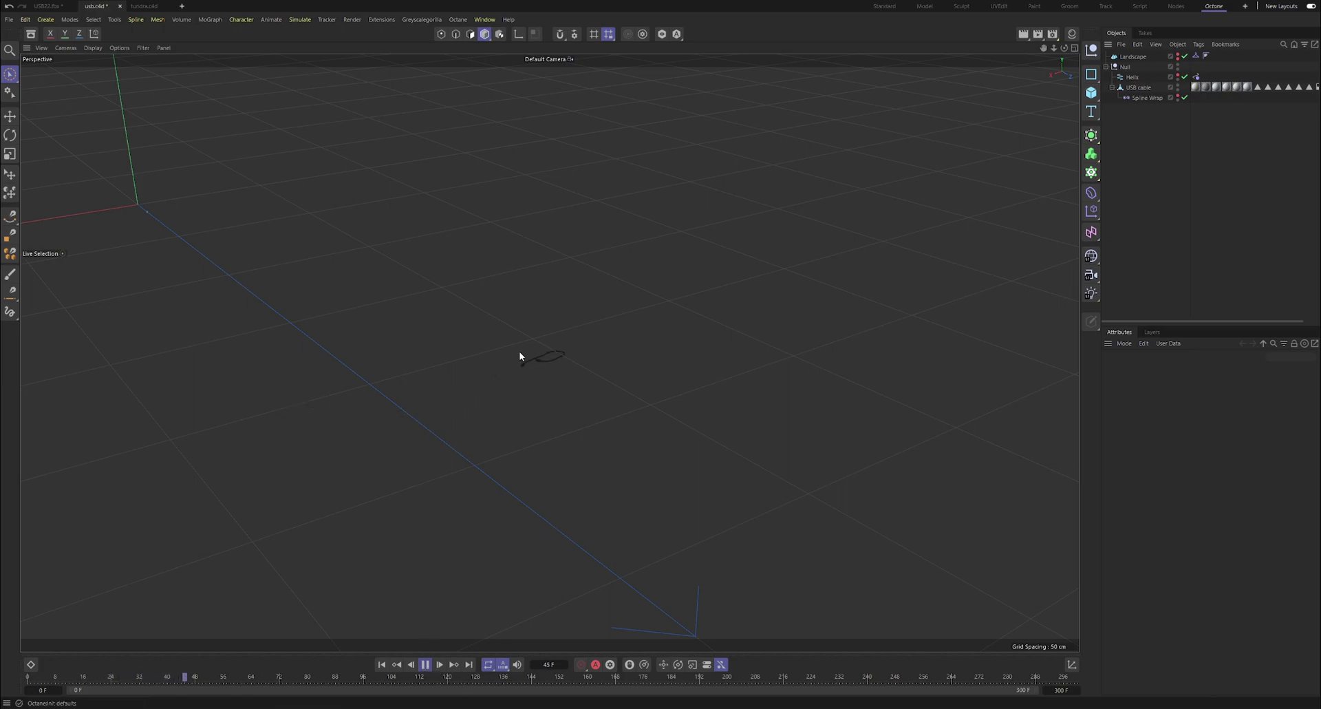
scroll(526, 354, "up", 5)
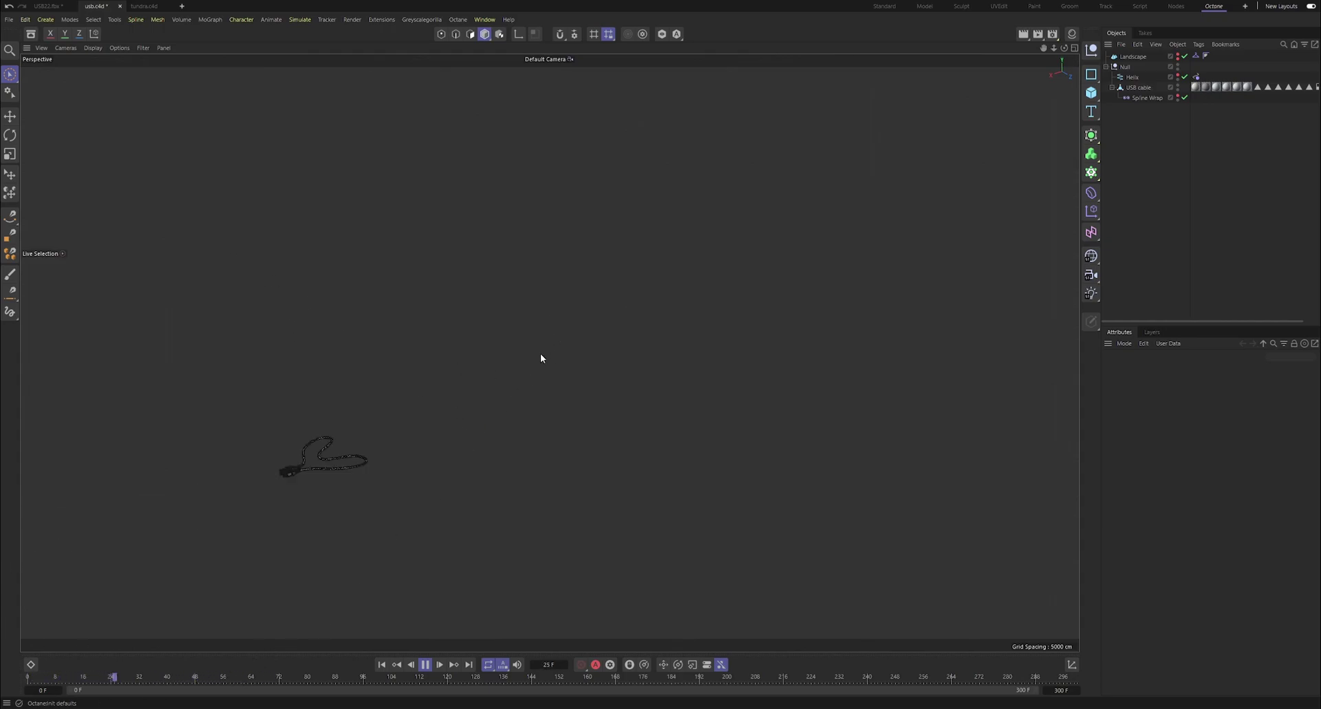
left_click(425, 664)
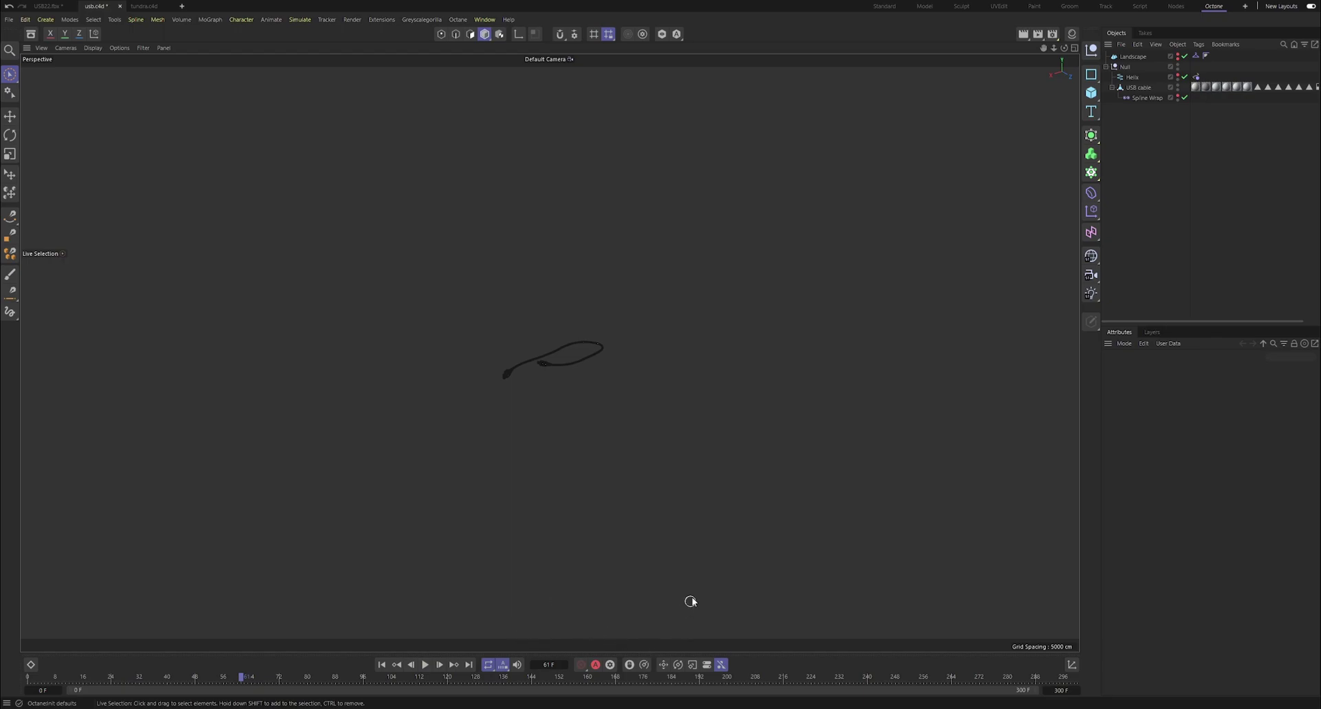
Detach the Spline Wrap from the USB cable and copy only the cable object into a new project.
left_click(1139, 87)
left_click_drag(1132, 95, 1133, 114)
left_click(1140, 87)
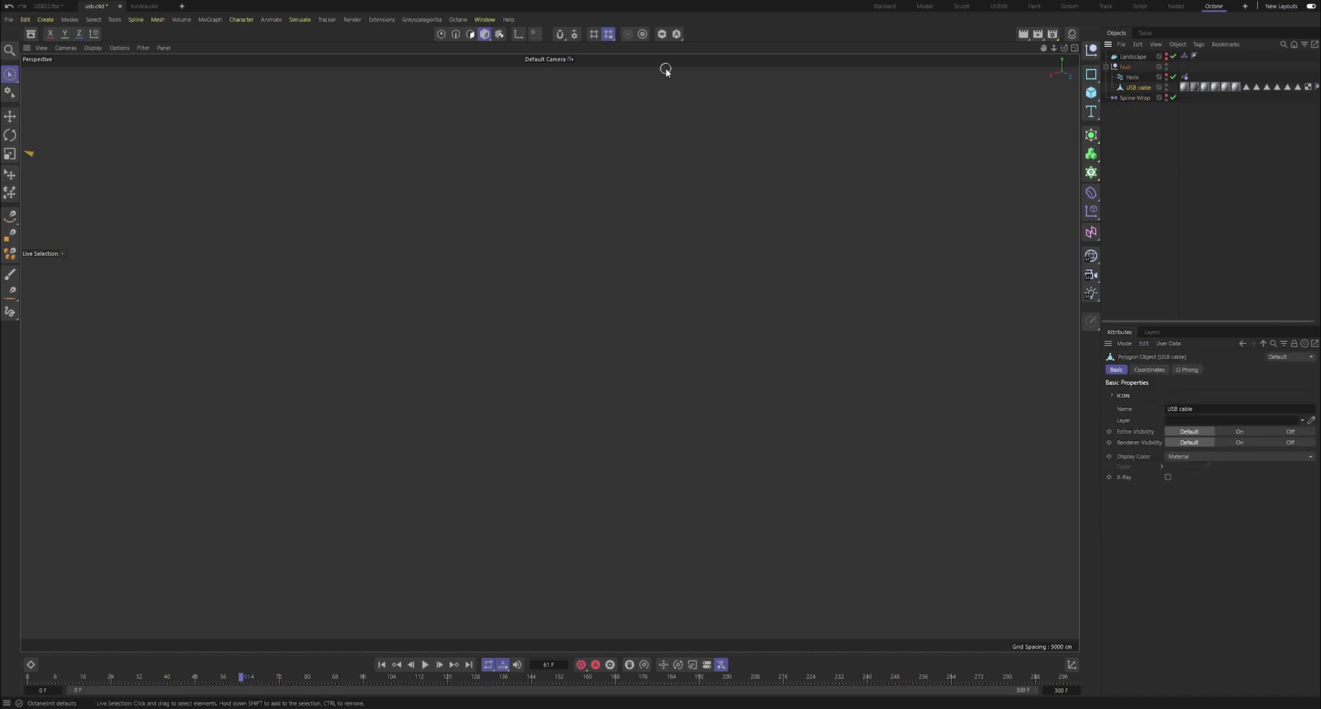
left_click(182, 7)
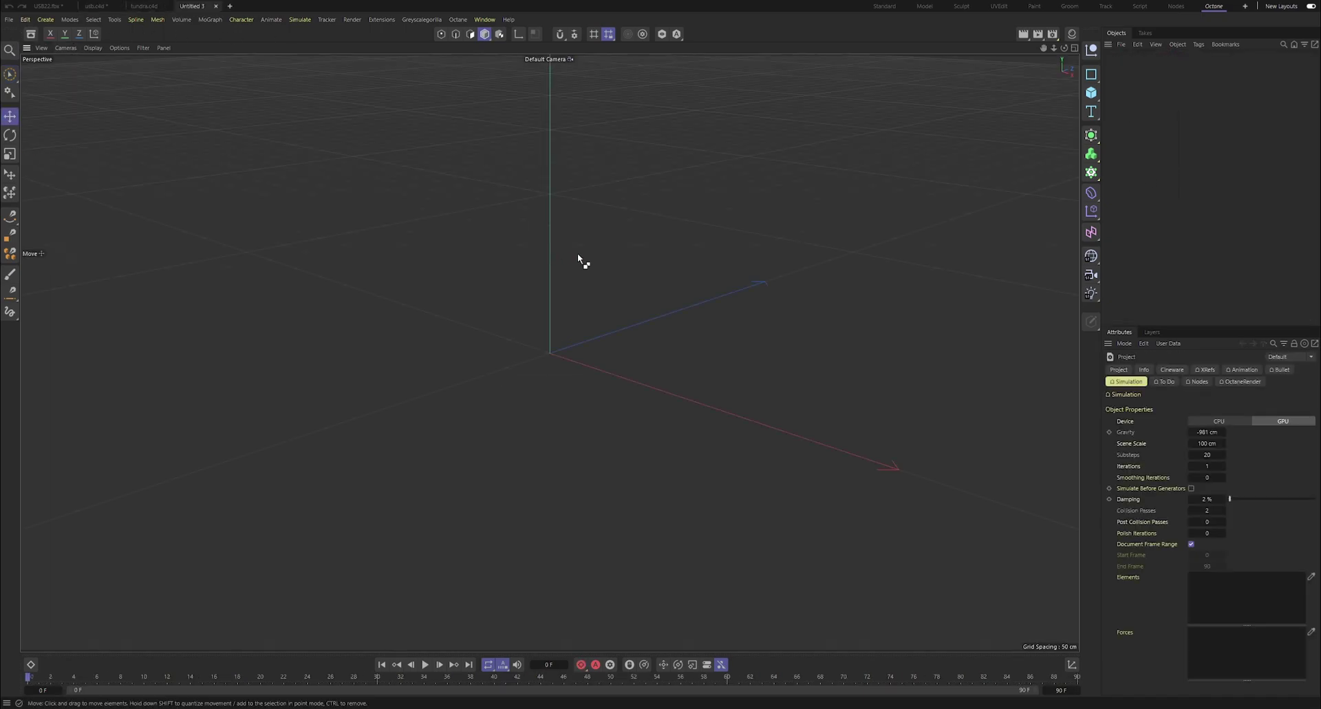
key("ctrl+v")
scroll(550, 352, "up", 4)
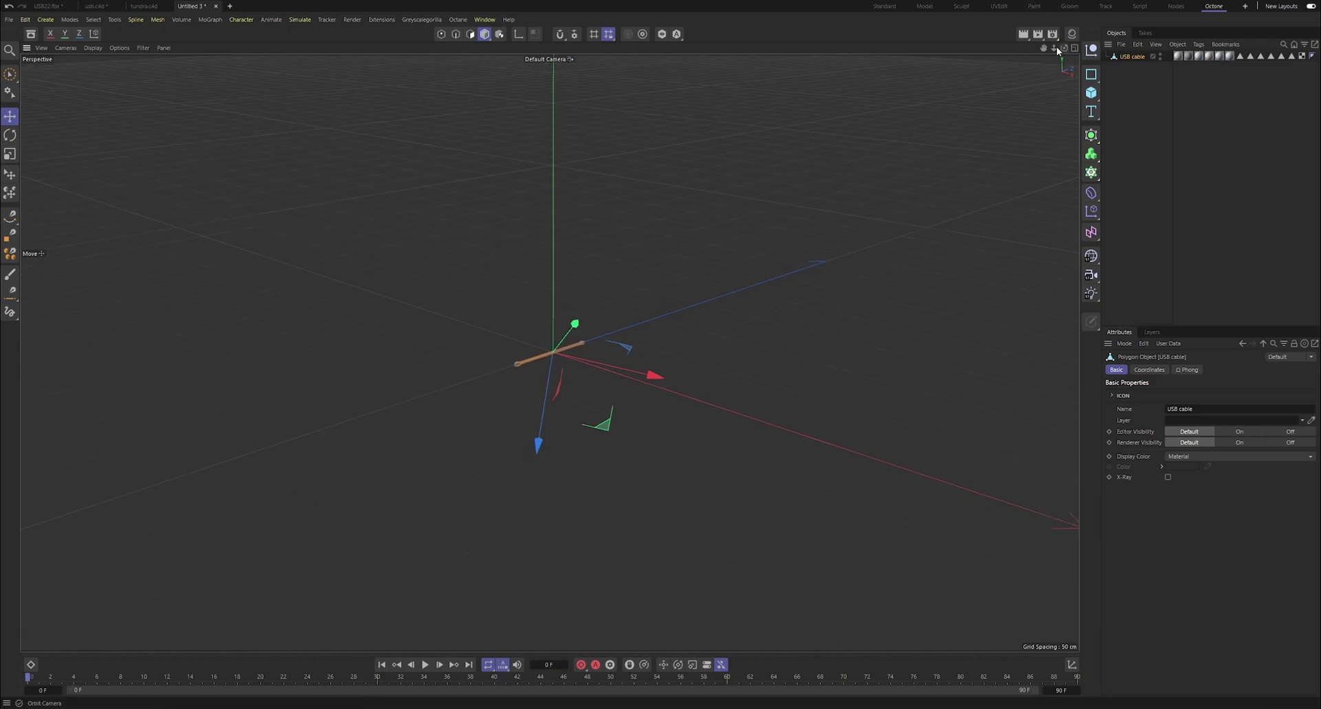
Inspect the cable's mesh segments with shaded wireframe lines displayed, and restore the plain shaded display.
left_click_drag(1054, 48, 1150, 48)
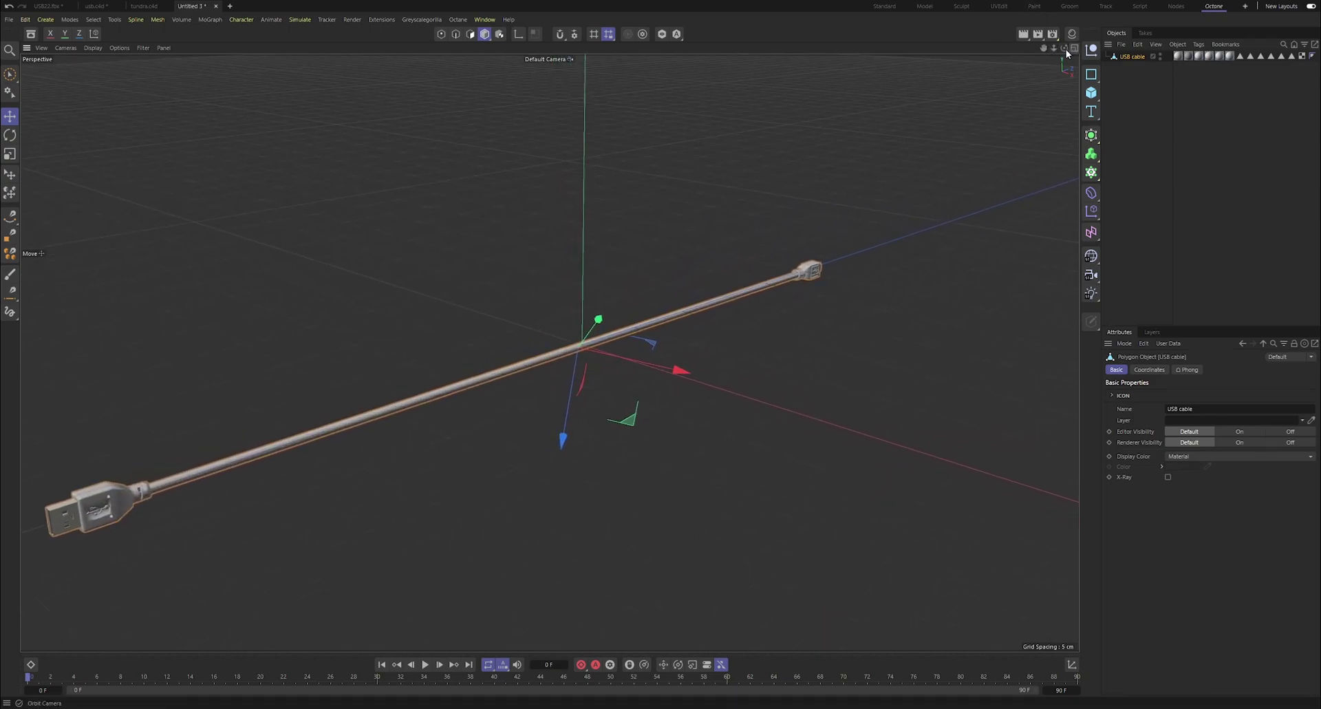
left_click_drag(1064, 48, 939, 37)
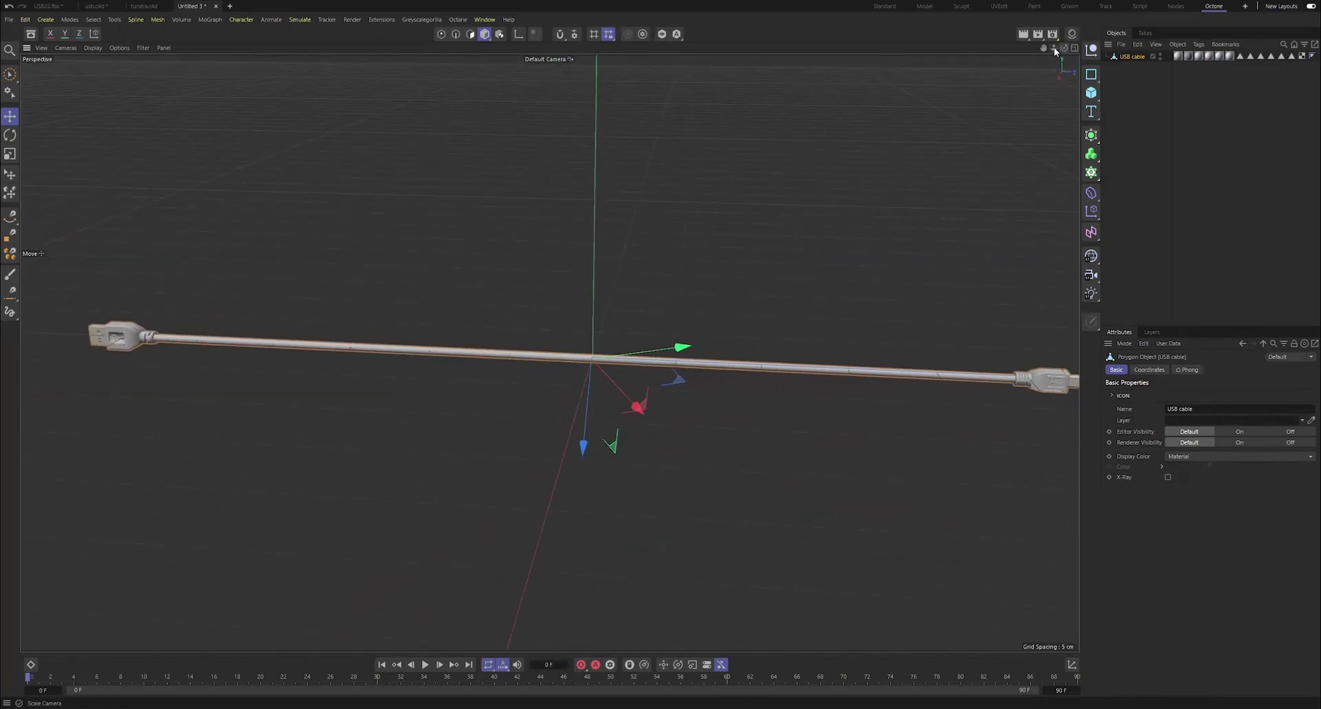
left_click_drag(1054, 48, 1006, 48)
left_click(1189, 232)
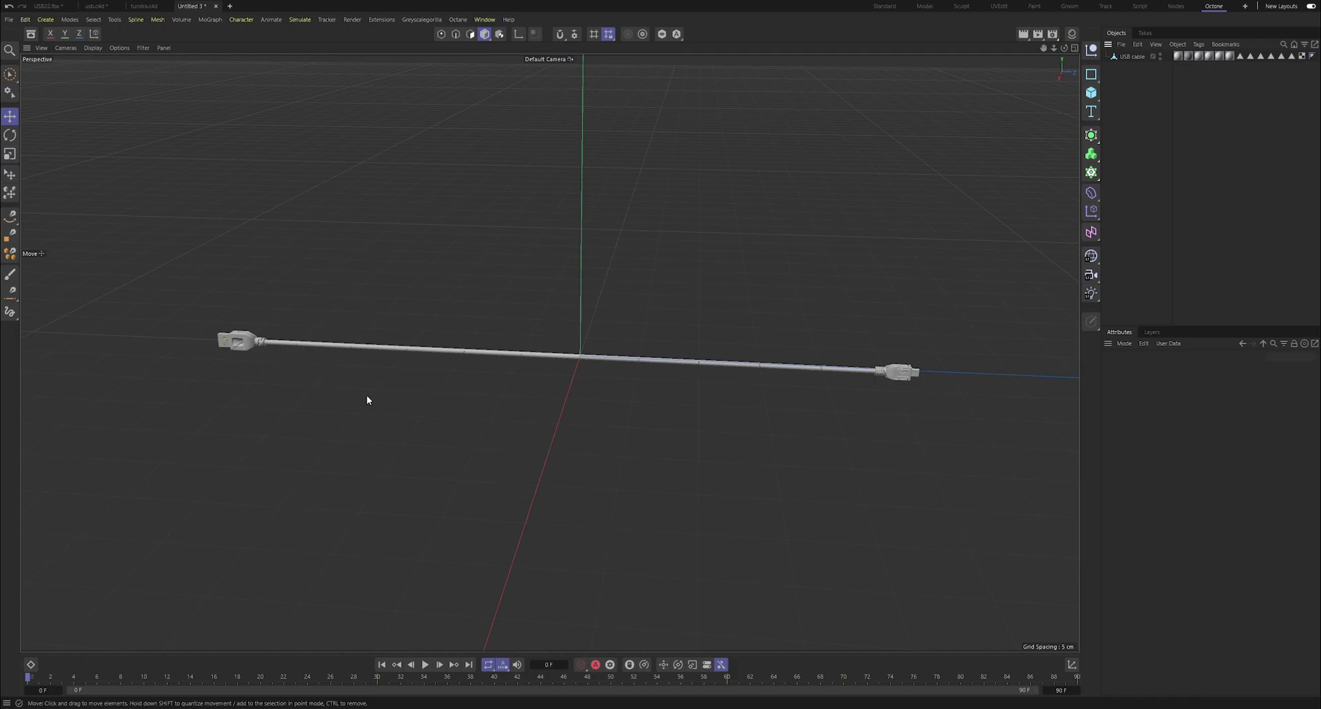
left_click(92, 47)
left_click(130, 88)
scroll(289, 323, "up", 4)
scroll(495, 370, "down", 5)
scroll(645, 362, "up", 3)
scroll(535, 315, "down", 2)
left_click_drag(535, 316, 501, 336, "alt")
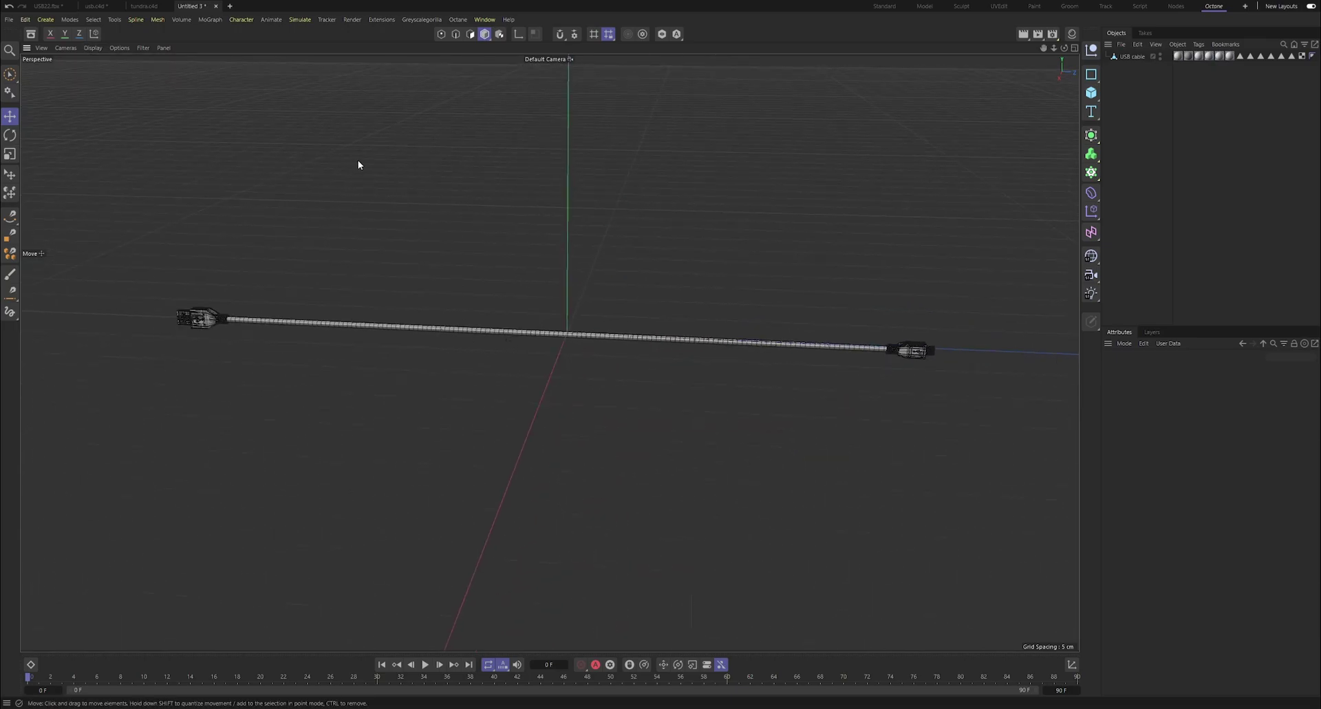
left_click(92, 47)
left_click(124, 76)
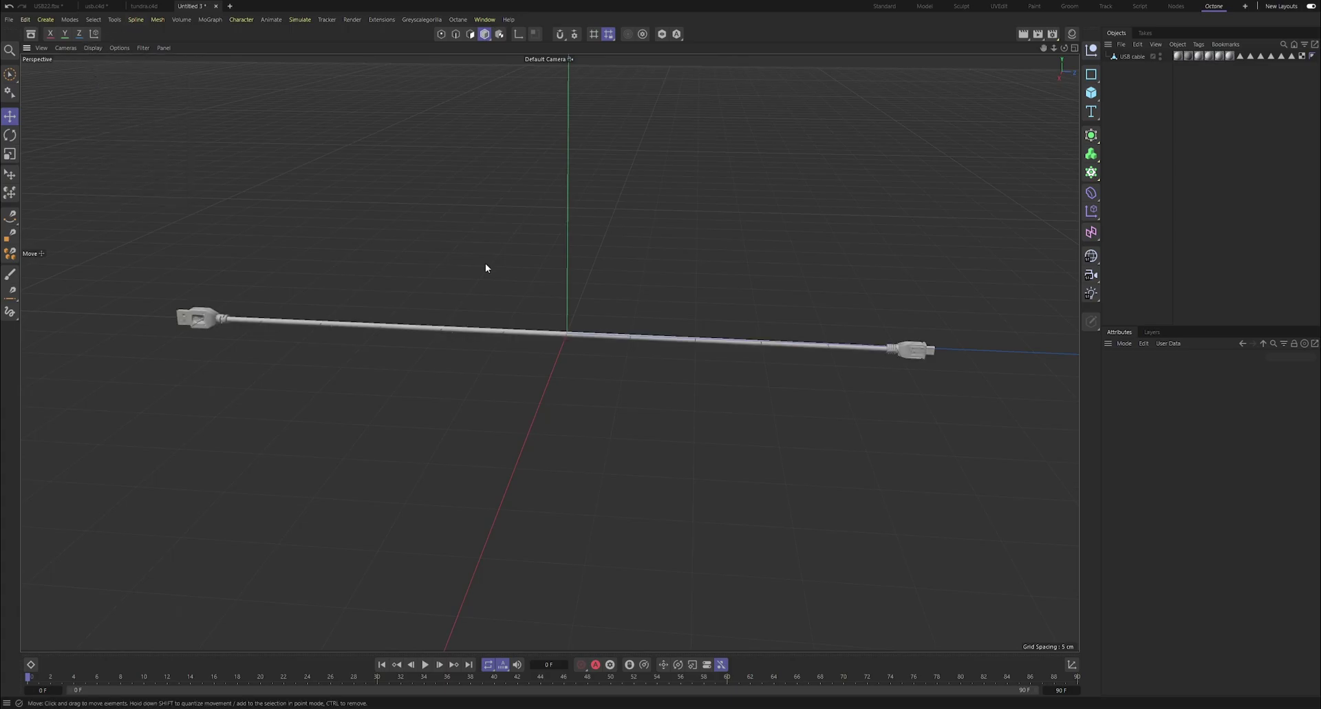
Add a Helix spline to the scene with the USB cable.
scroll(579, 357, "down", 3)
left_click_drag(1064, 48, 1037, 79)
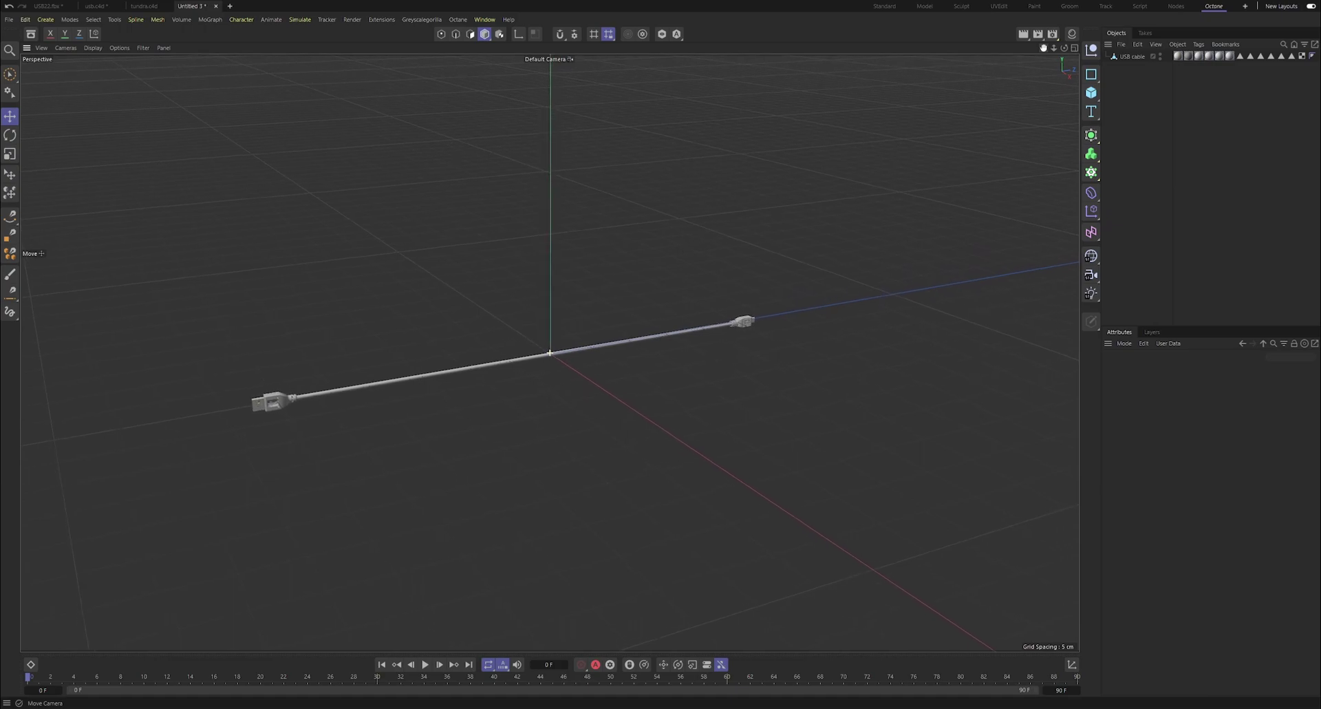
left_click(1132, 56)
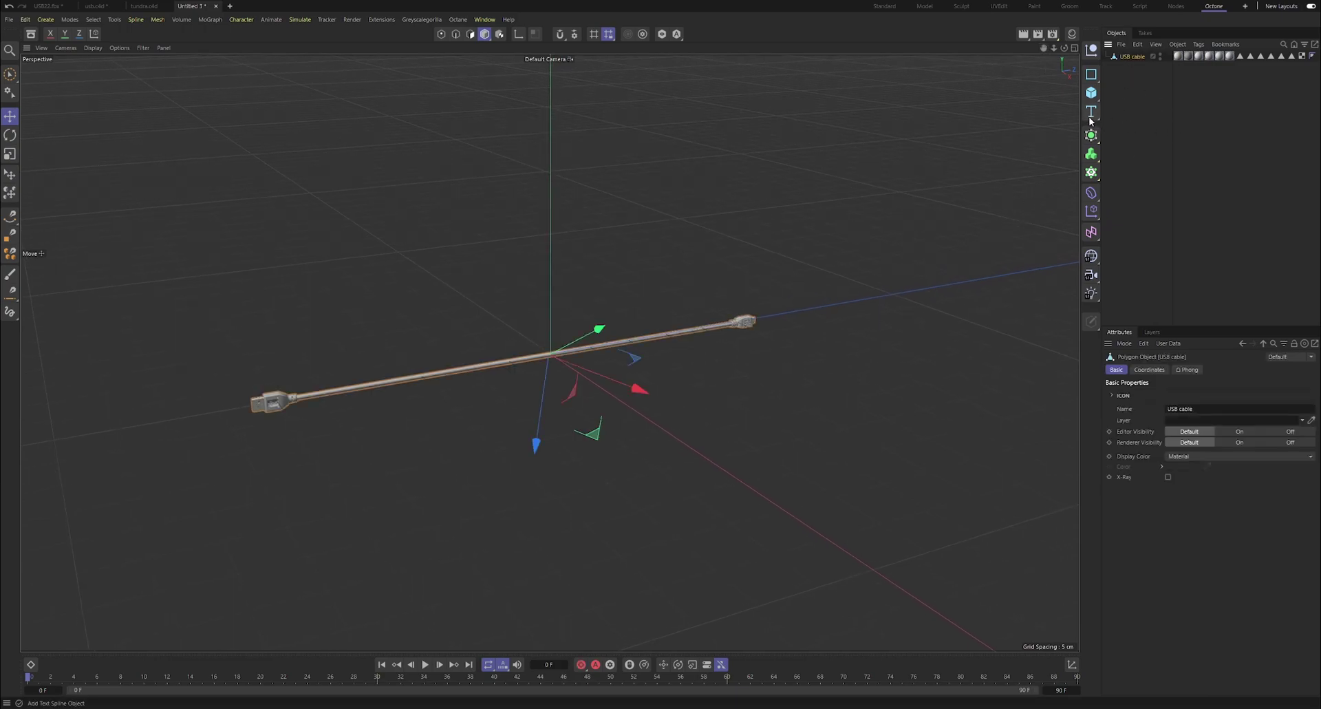
left_click(1118, 157)
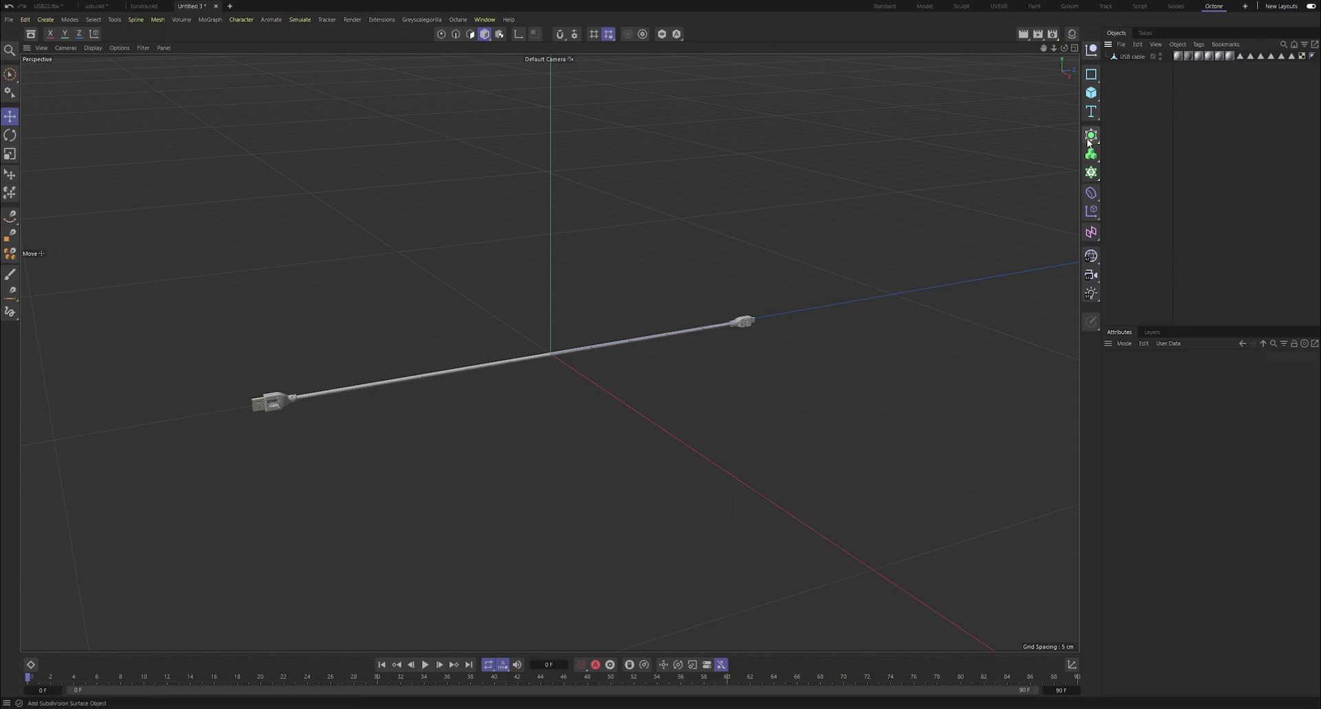
left_click(1092, 79)
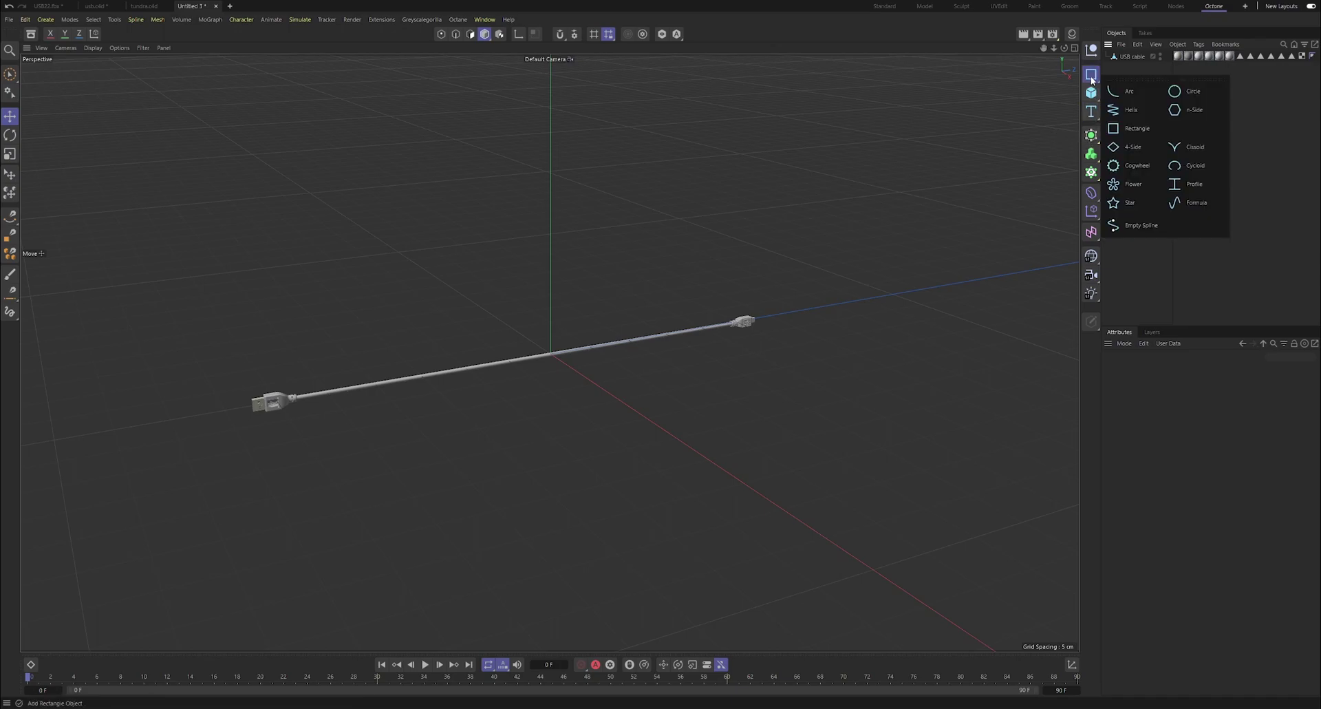
left_click(1130, 111)
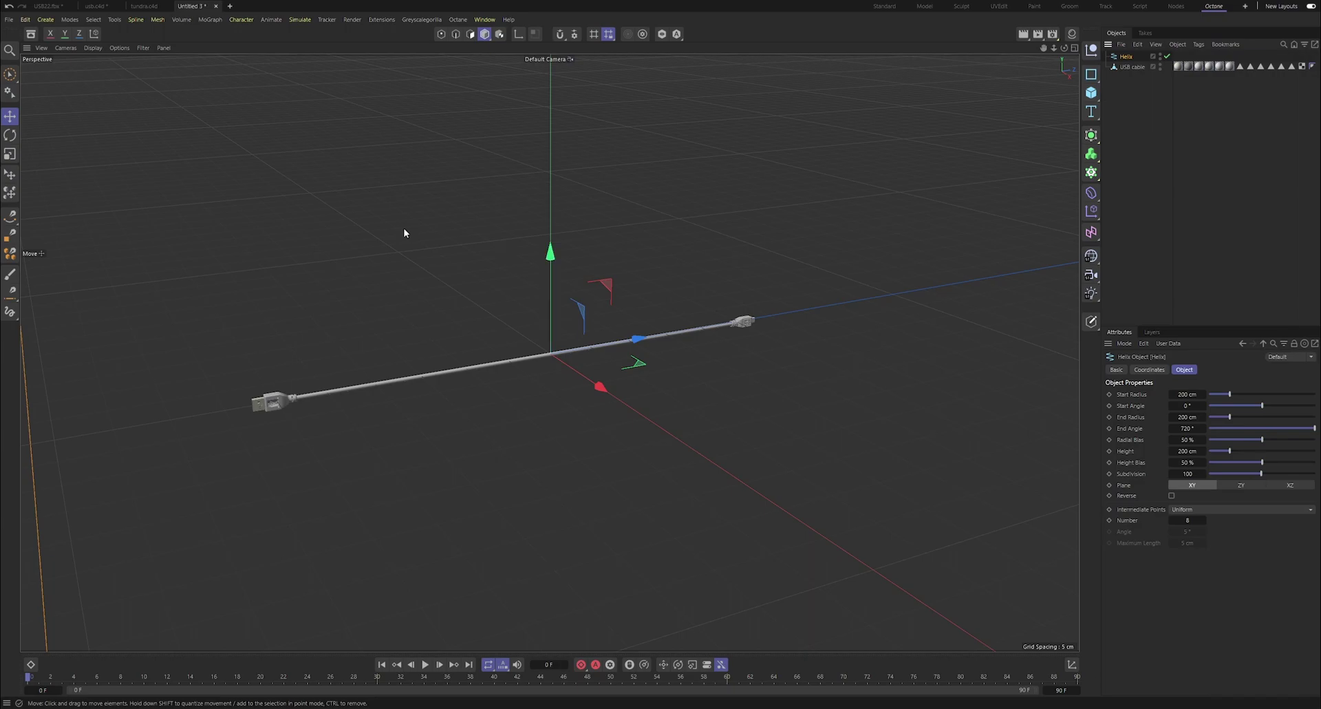
Scale the helix down uniformly to a radius of about 13.6 cm.
key("t")
left_click_drag(550, 249, 565, 351)
left_click(1125, 57)
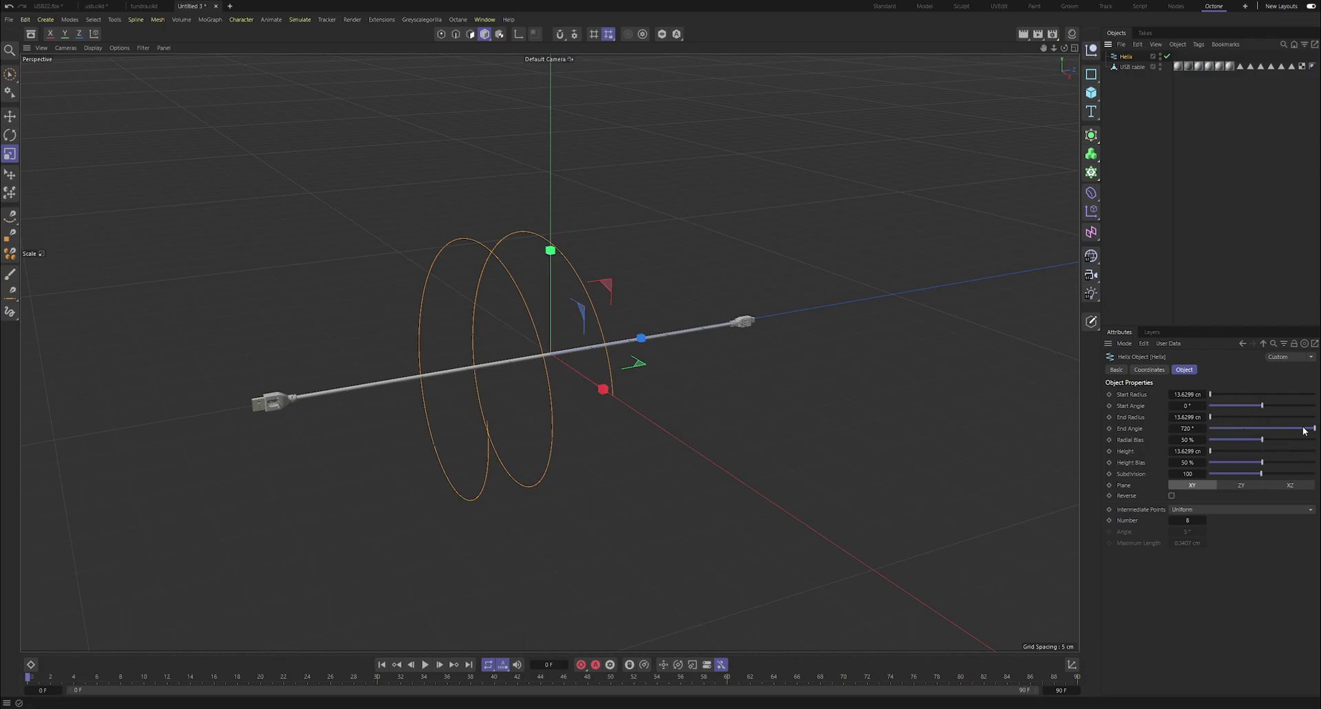
Straighten the helix by setting its end angle to 0° and its height to 31 cm.
left_click_drag(1304, 430, 1219, 432)
type("0")
key("Return")
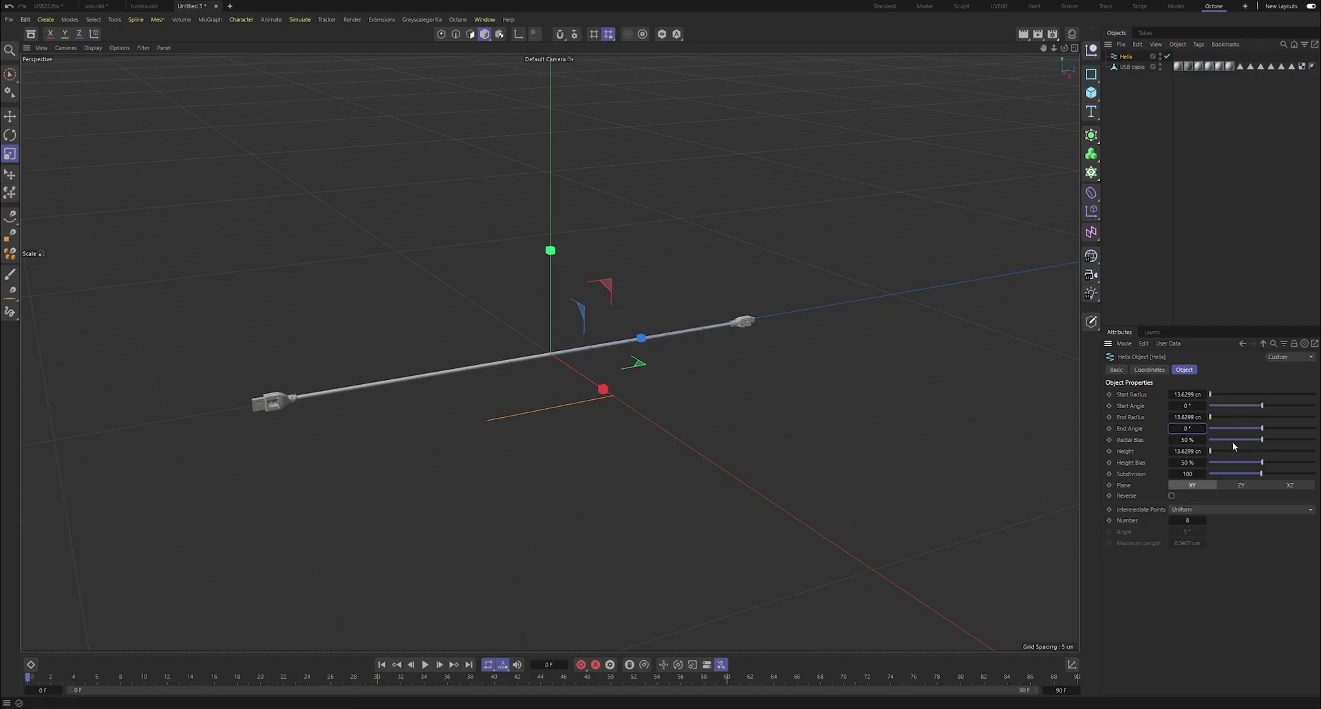
left_click_drag(1218, 455, 1212, 457)
Move the helix spline alongside the cable, starting near its small connector, and set the helix height to 53 cm.
left_click(1074, 48)
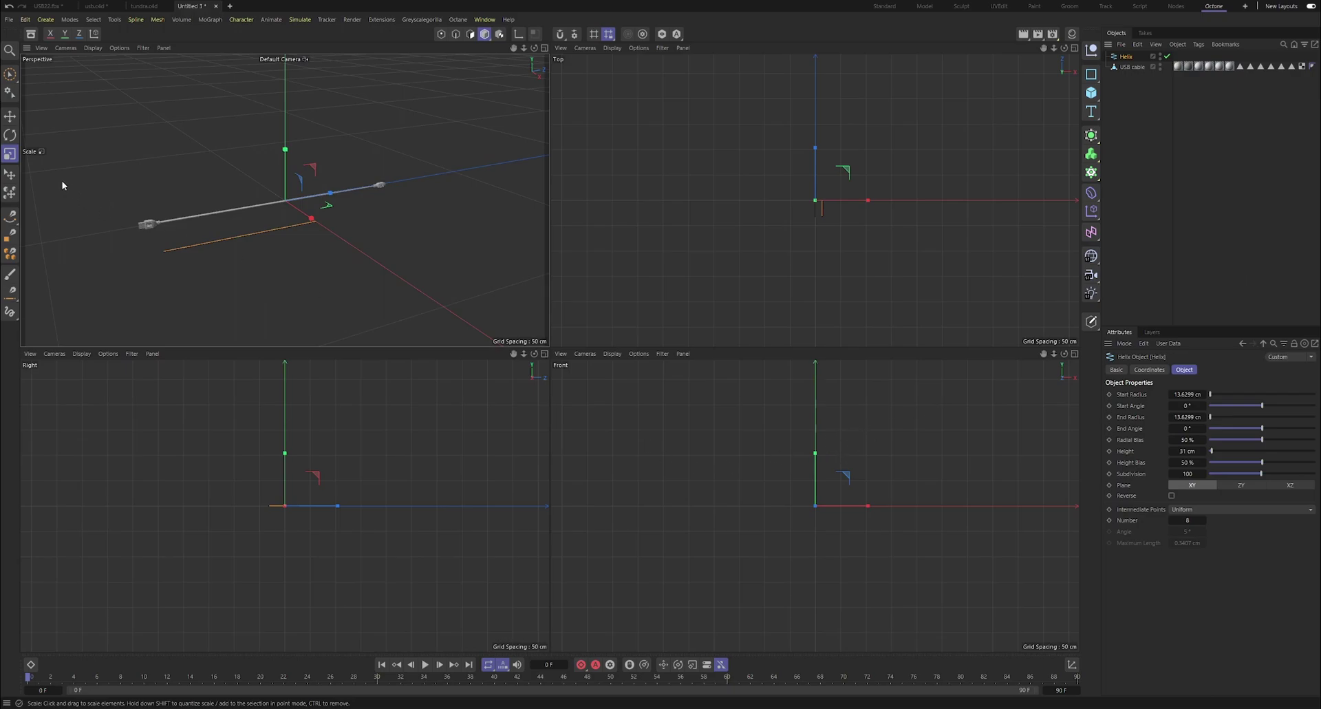
left_click(9, 117)
scroll(273, 507, "up", 10)
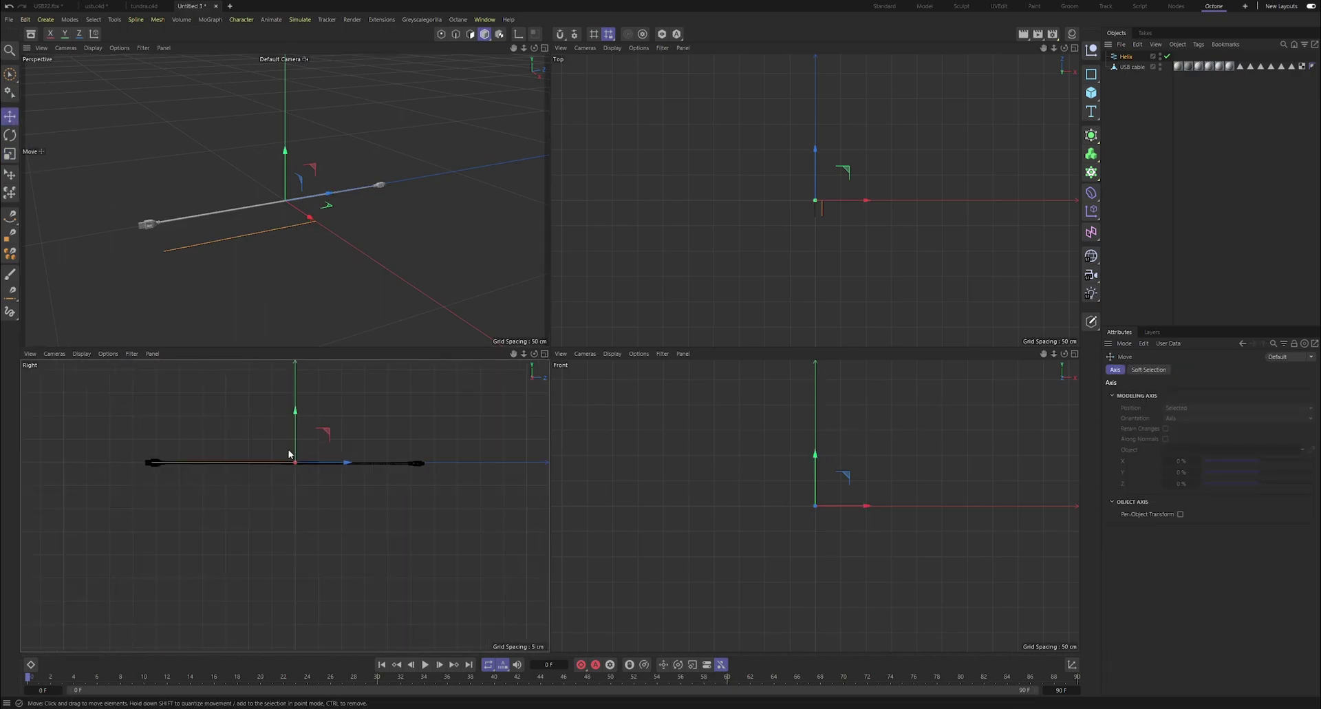
left_click_drag(289, 451, 404, 476)
left_click(1125, 57)
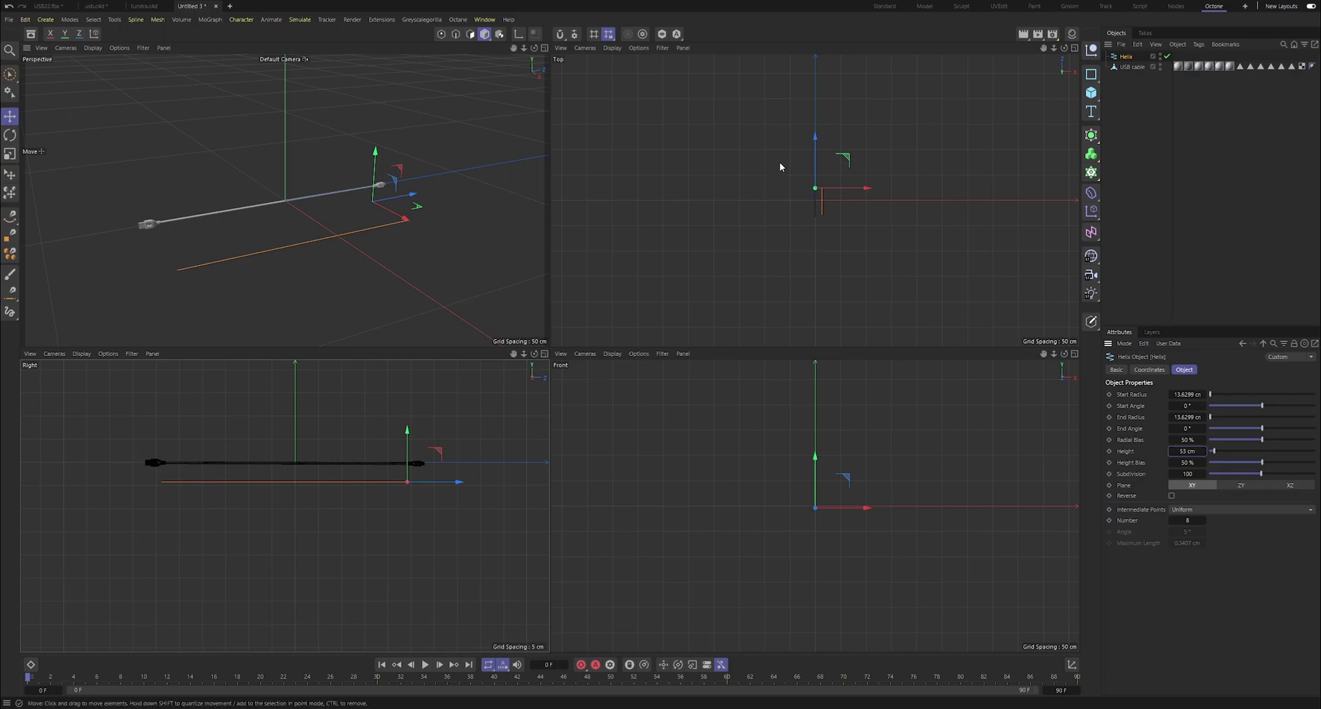
middle_click(513, 74)
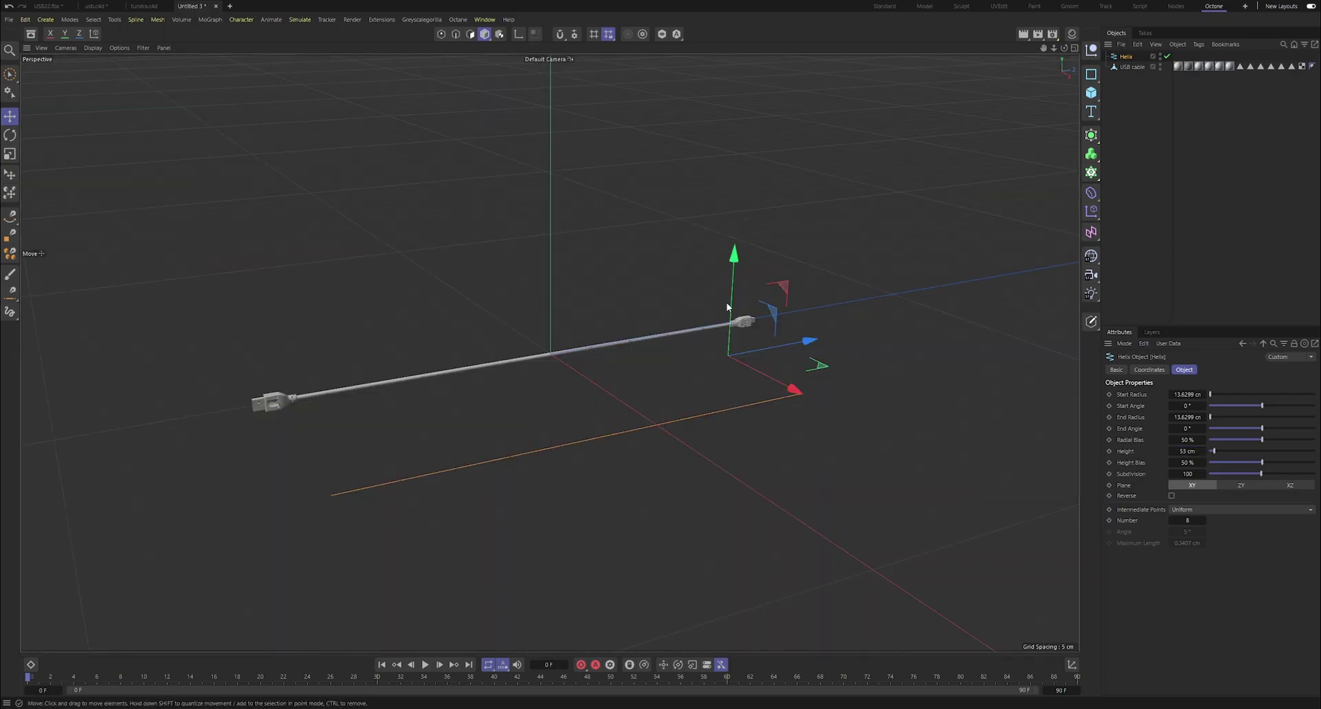
Add a Spline Wrap deformer and make it a child of the USB cable.
left_click(1130, 66)
left_click(1128, 58)
left_click(1108, 147)
left_click(1092, 193)
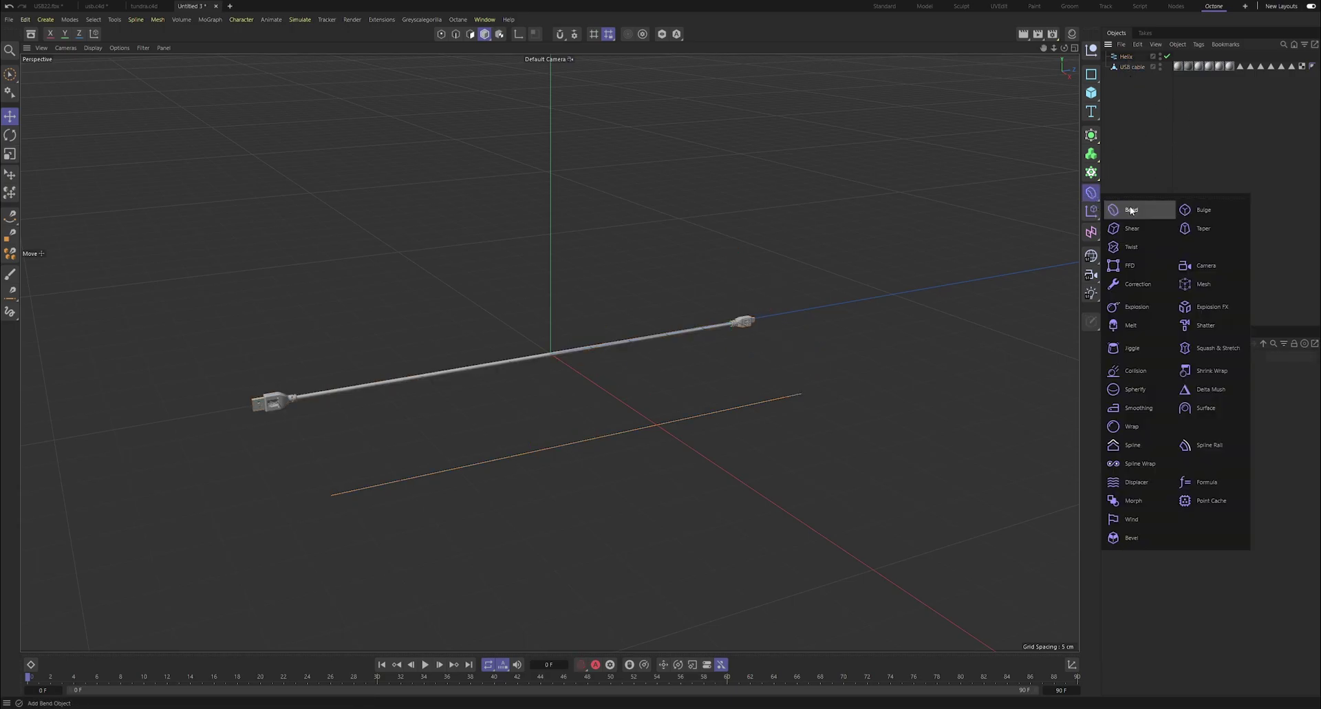
left_click(1135, 467)
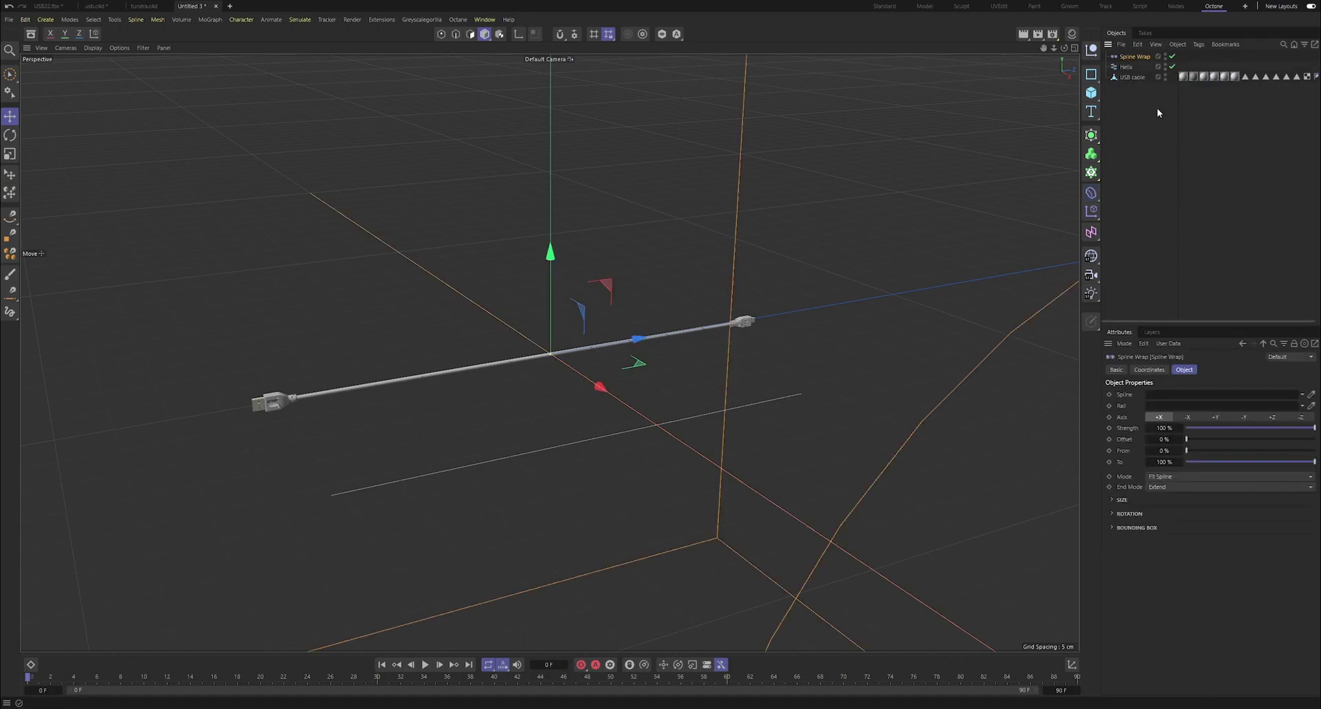
left_click(1153, 105)
left_click(1132, 57)
left_click_drag(1132, 66, 1129, 80)
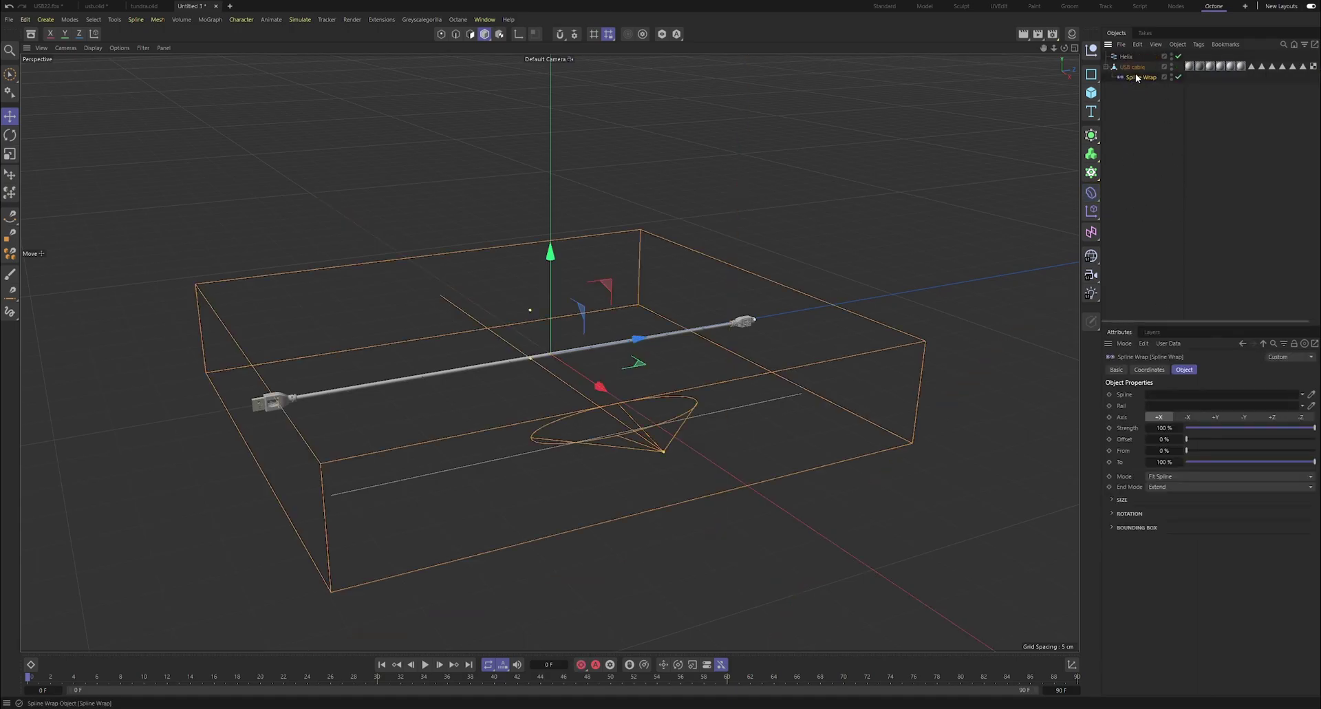
Set the Spline Wrap axis to -Z with the Helix as its spline, and hide the deformer cage in the viewport.
left_click(1299, 417)
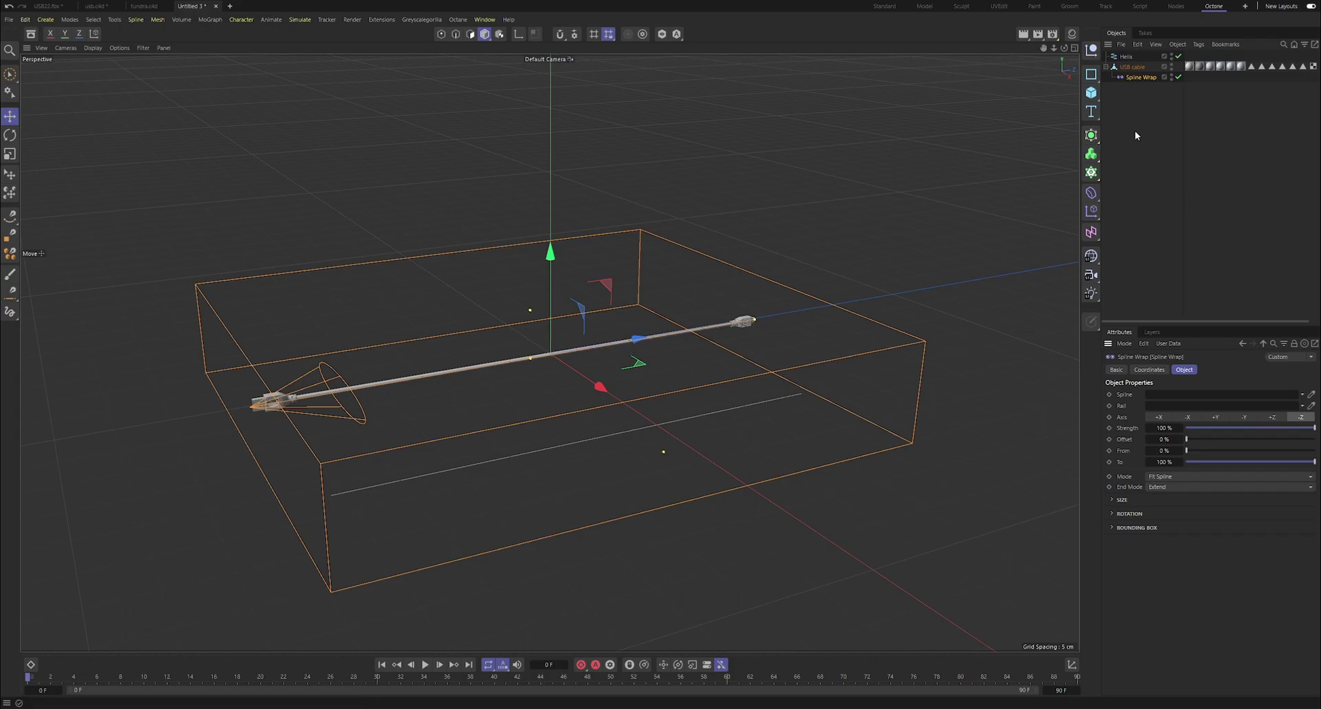
left_click(1317, 397)
left_click(1126, 57)
left_click(1162, 212)
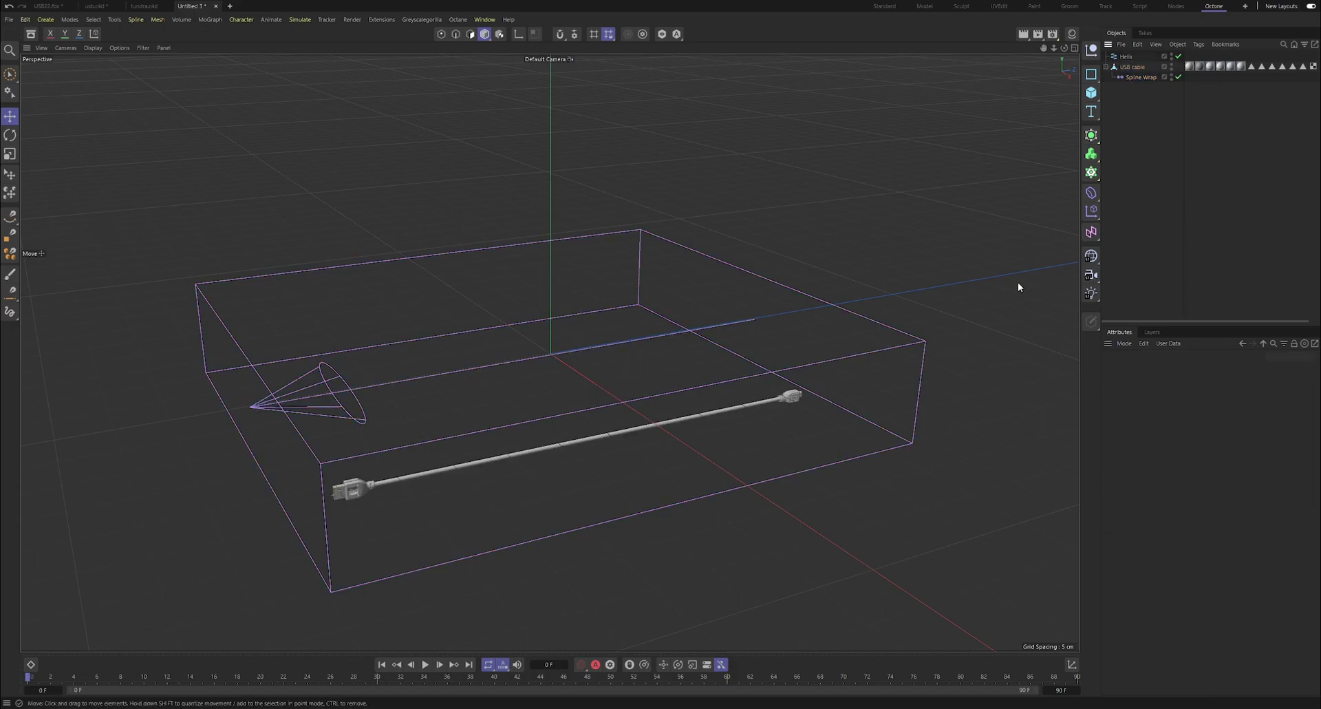
left_click(1171, 74)
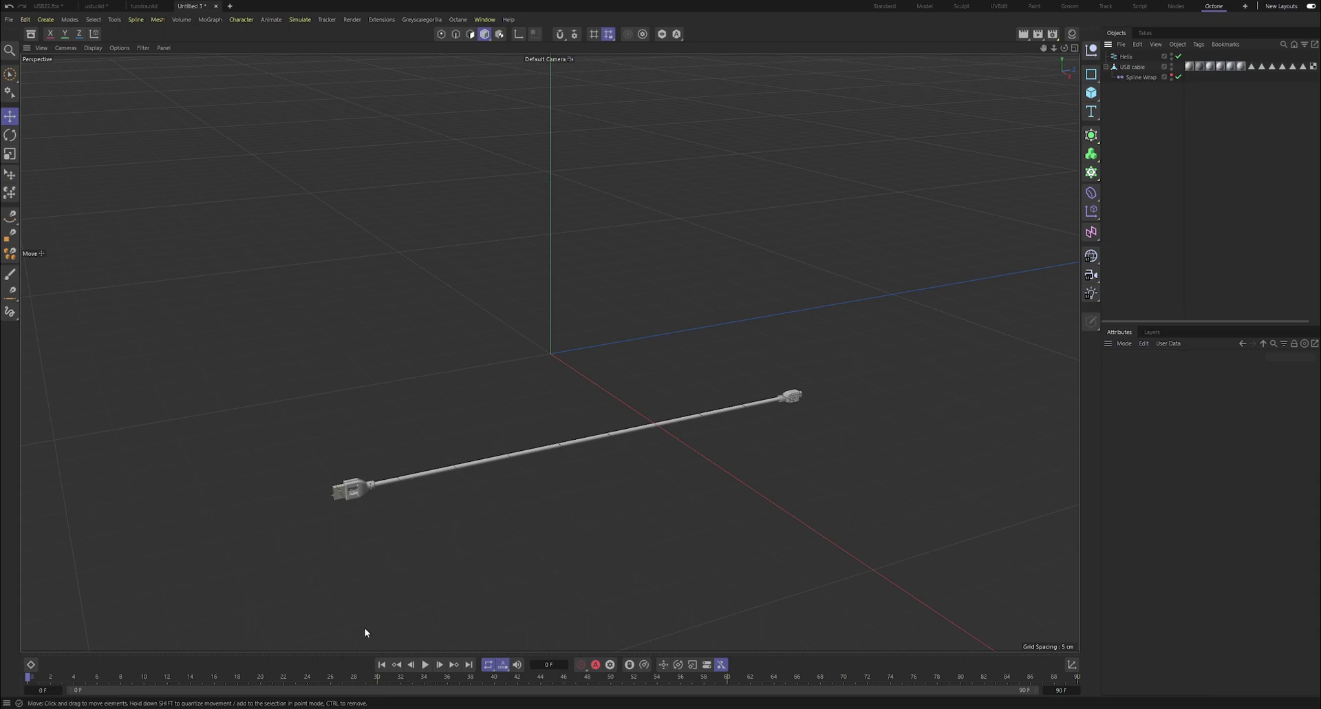
Set the helix's end angle to 720° and switch the Spline Wrap mode to Keep Length.
left_click(1125, 56)
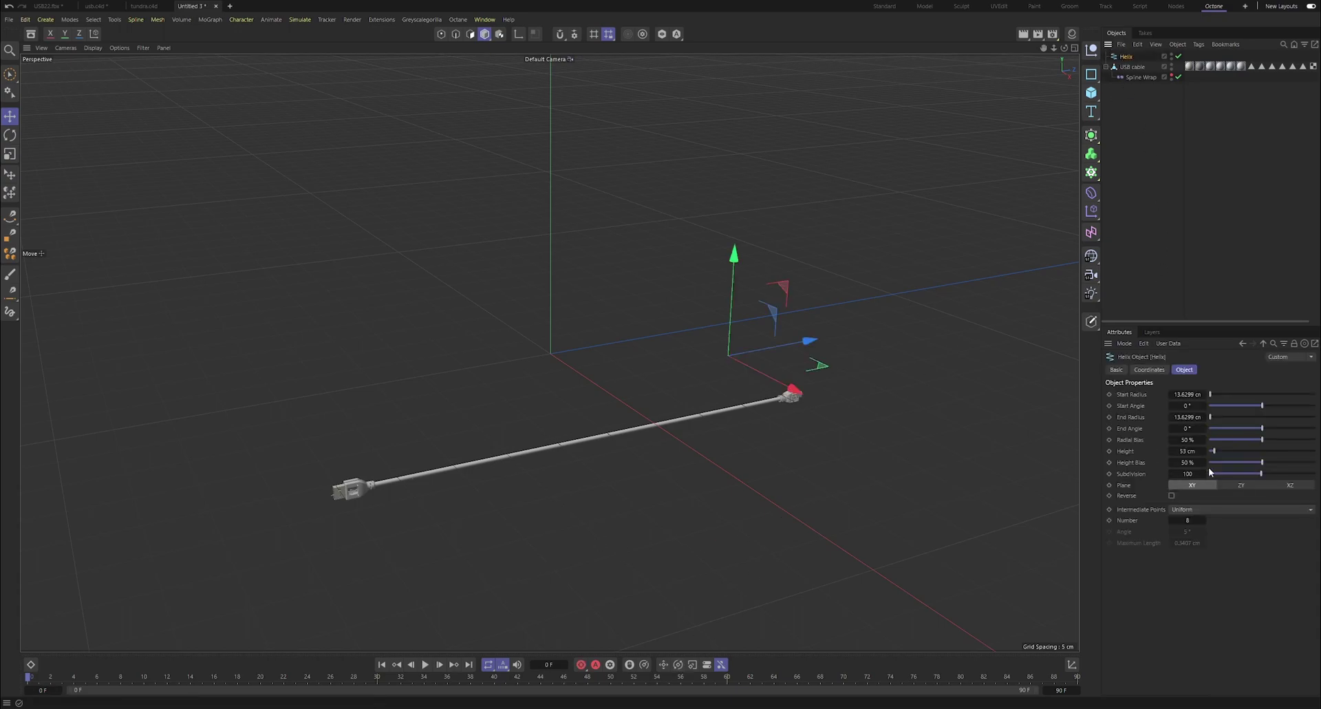
left_click_drag(1264, 428, 1316, 421)
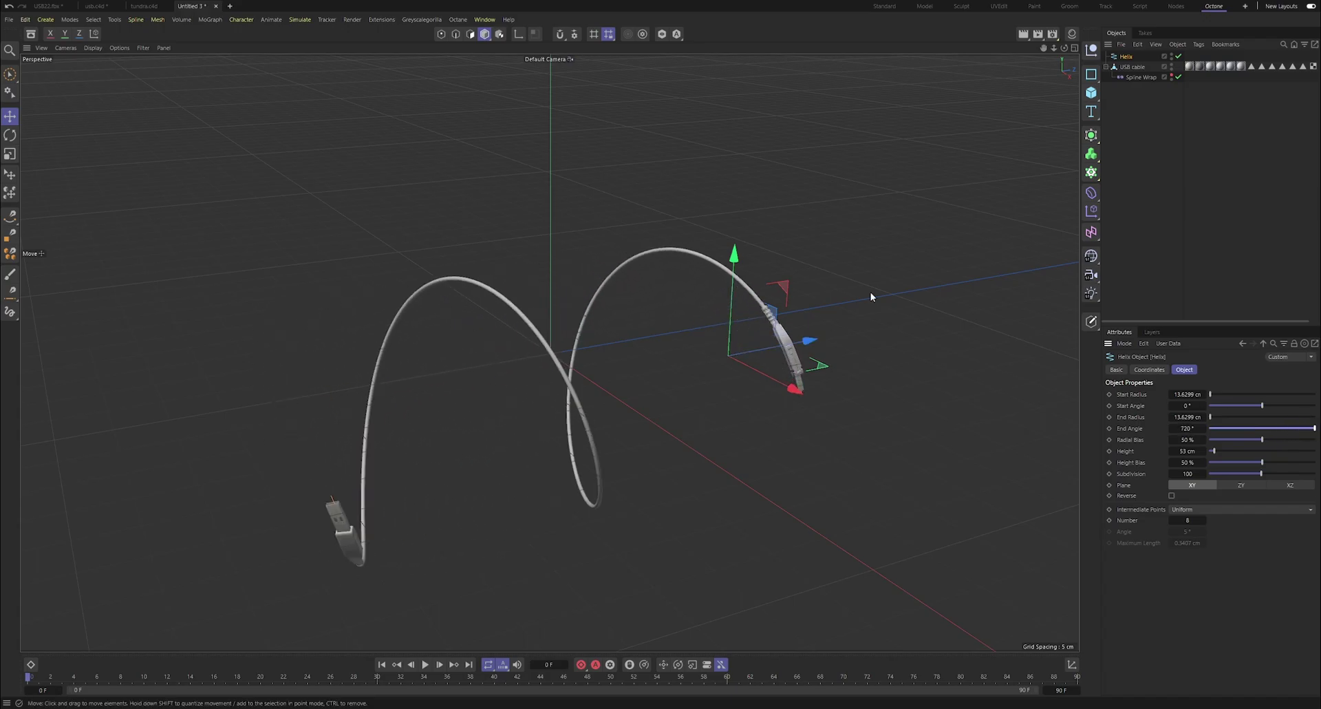
left_click(1139, 77)
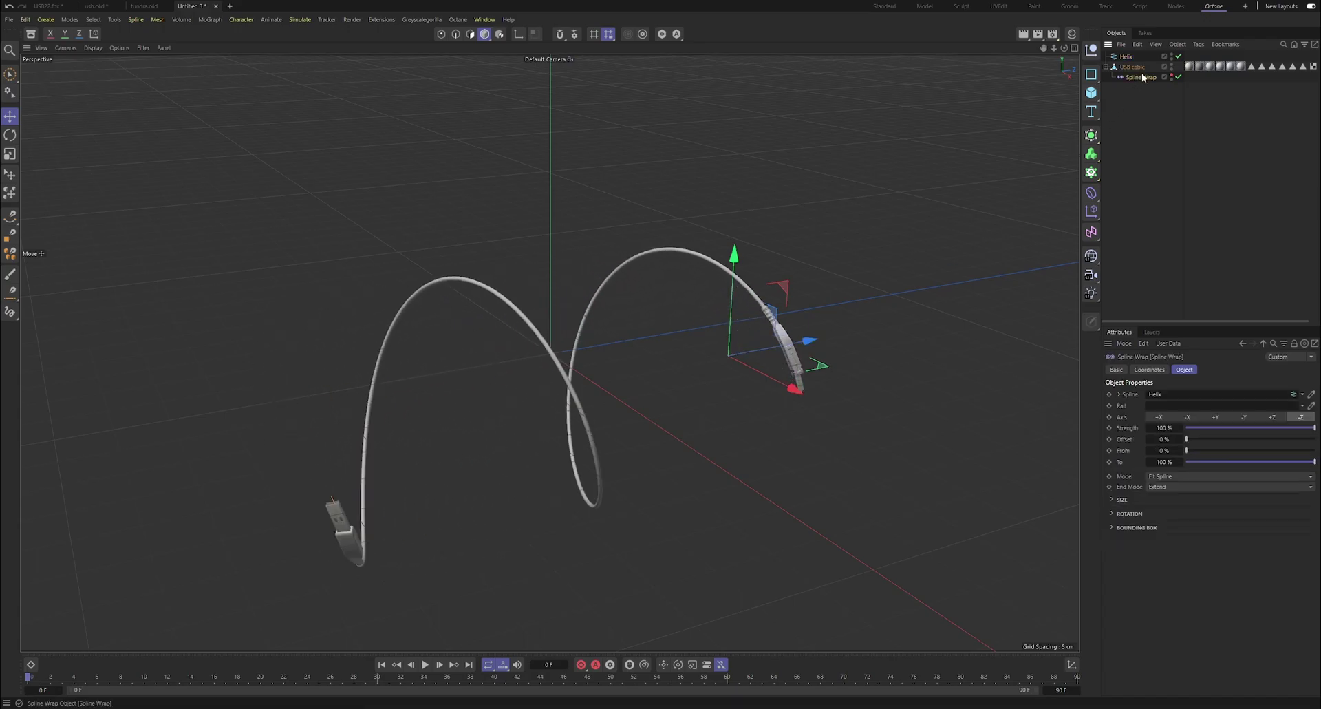
left_click(1169, 476)
left_click(1175, 501)
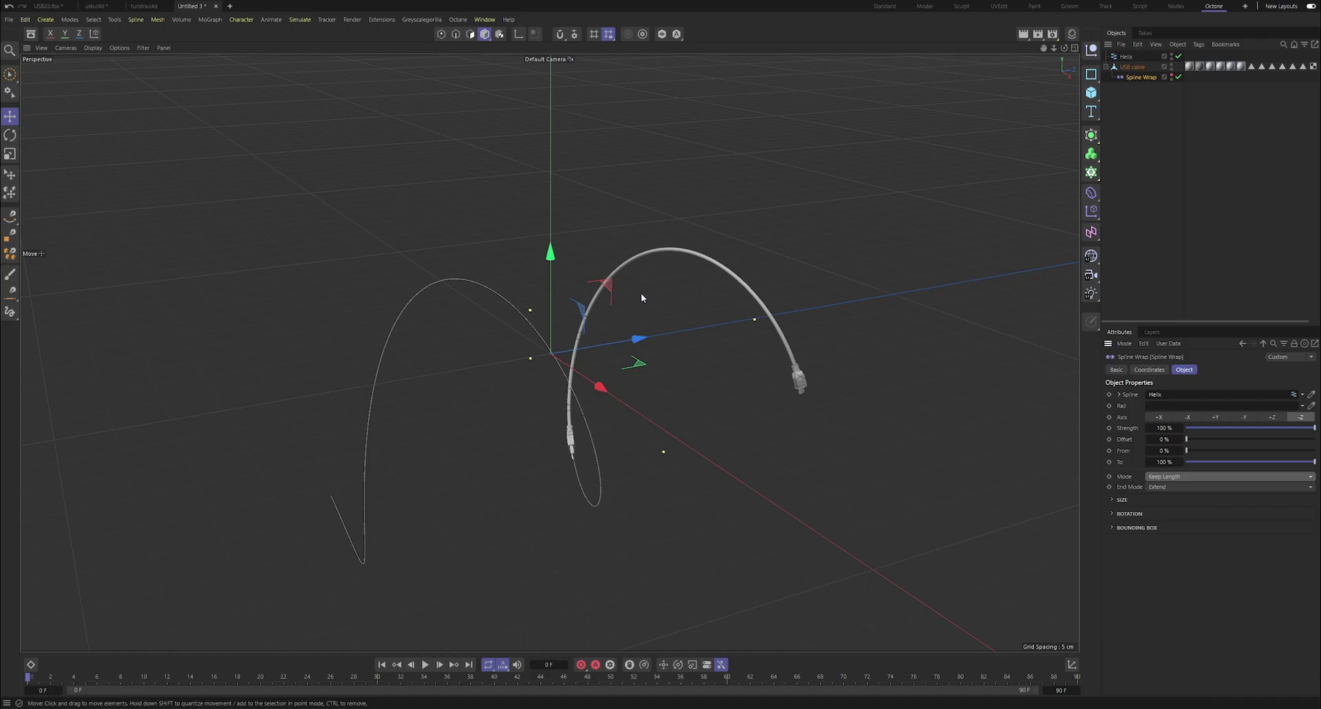
Test sliding the cable along the helix with the Spline Wrap offset, and return the offset to 0 %.
left_click(1134, 90)
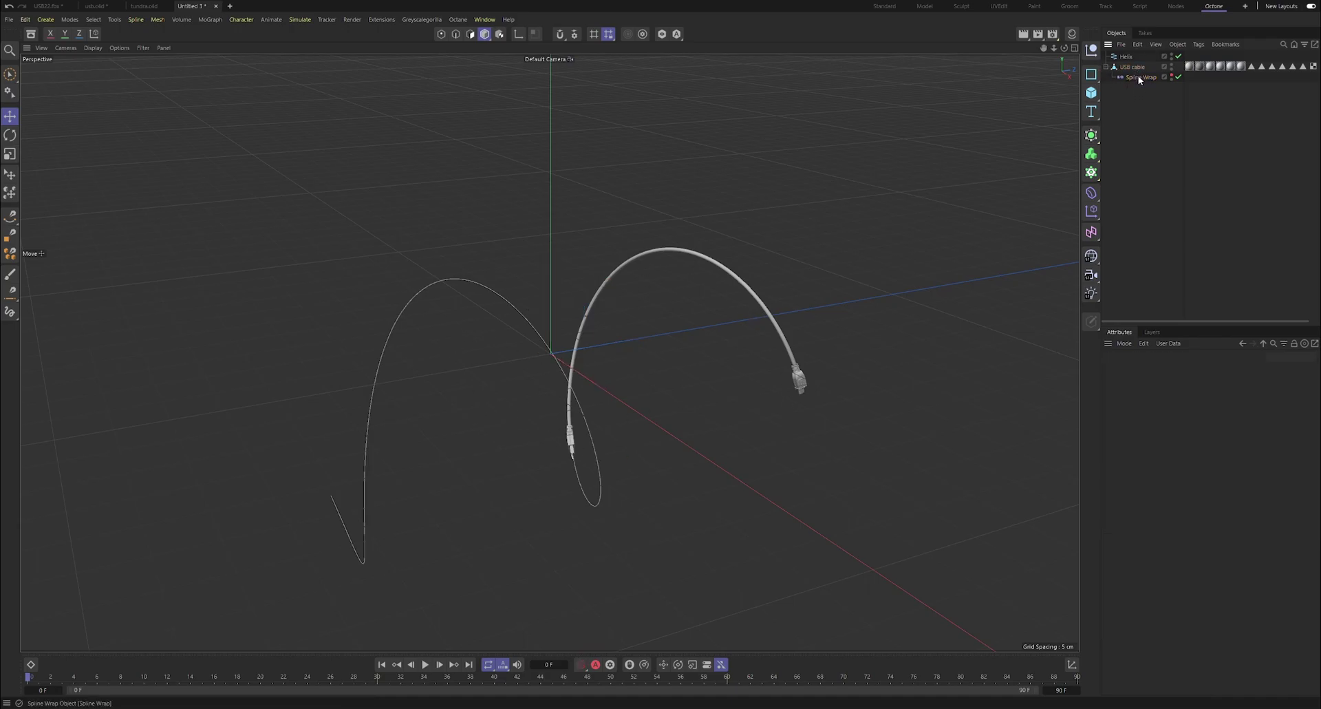
left_click(1136, 79)
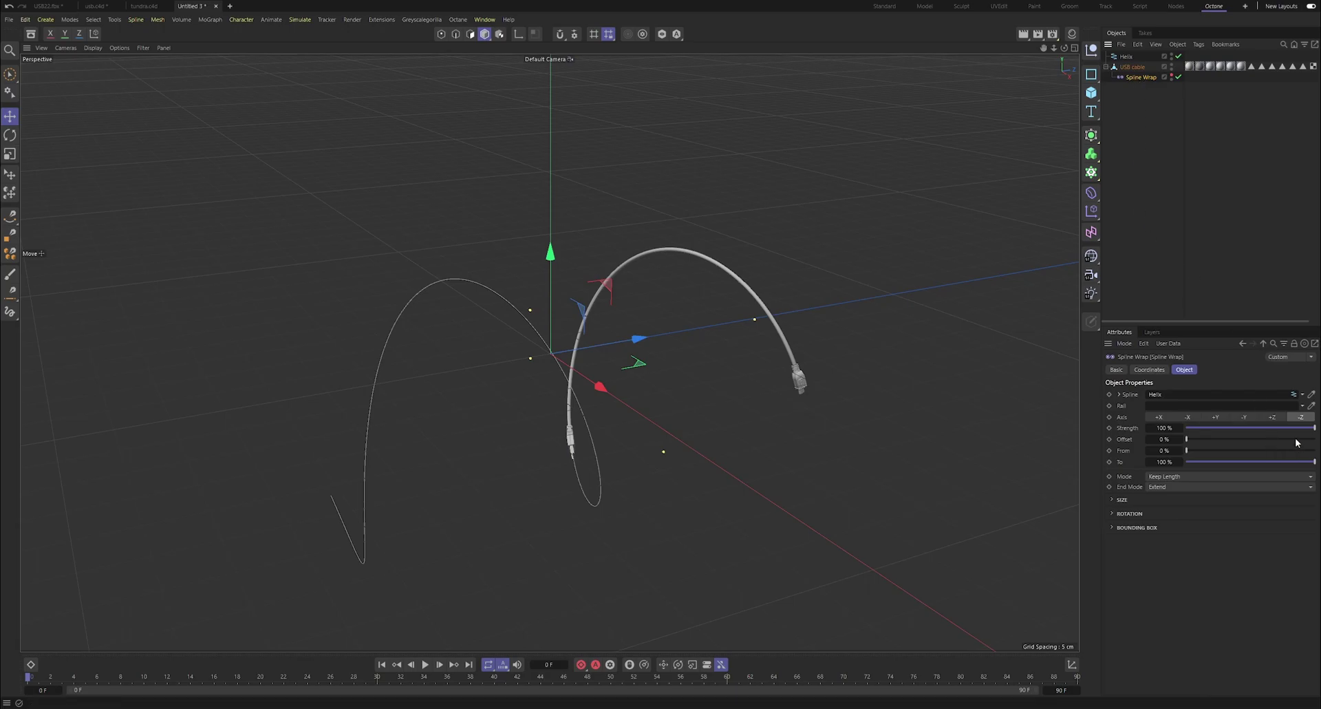
mouse_move(1195, 443)
left_mouse_down()
mouse_move(1241, 443)
mouse_move(1224, 448)
mouse_move(1236, 454)
mouse_move(1184, 440)
left_mouse_up()
Straighten the helix again by setting its end angle to 0°.
left_click(1126, 57)
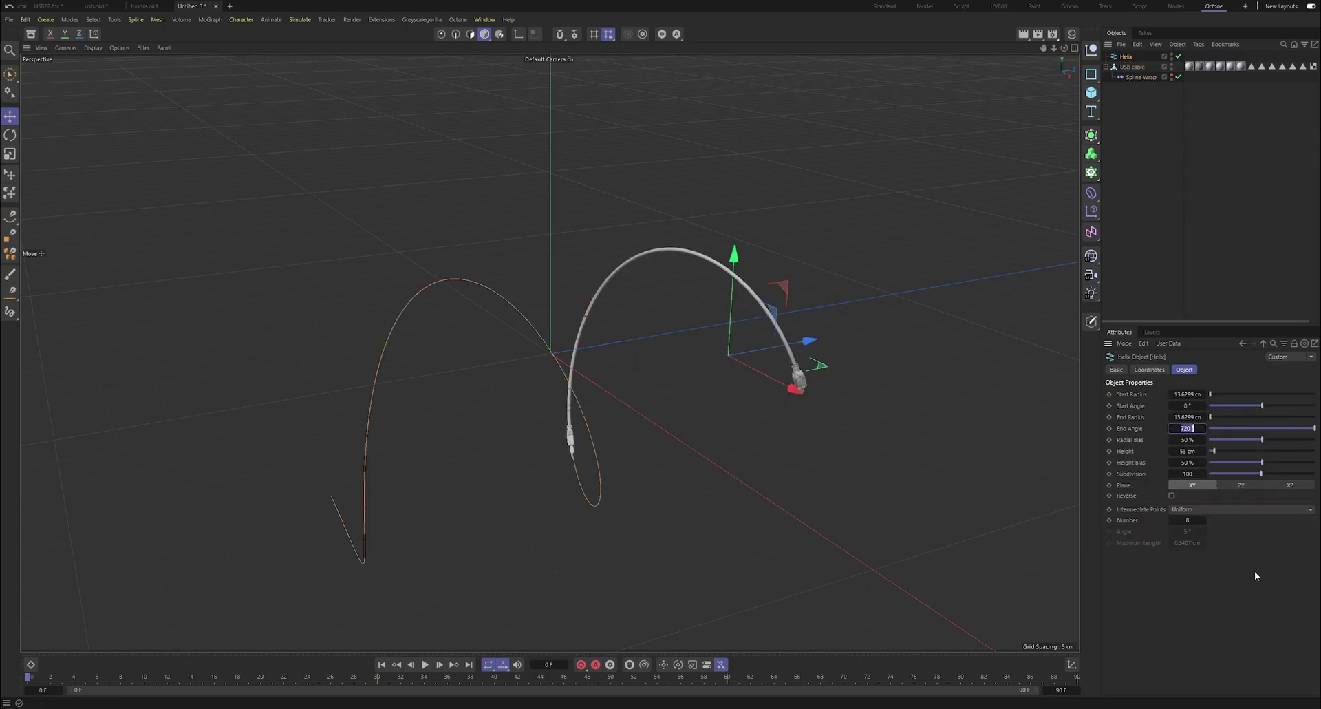
type("0")
key("Return")
left_click(1196, 233)
scroll(690, 380, "down", 5)
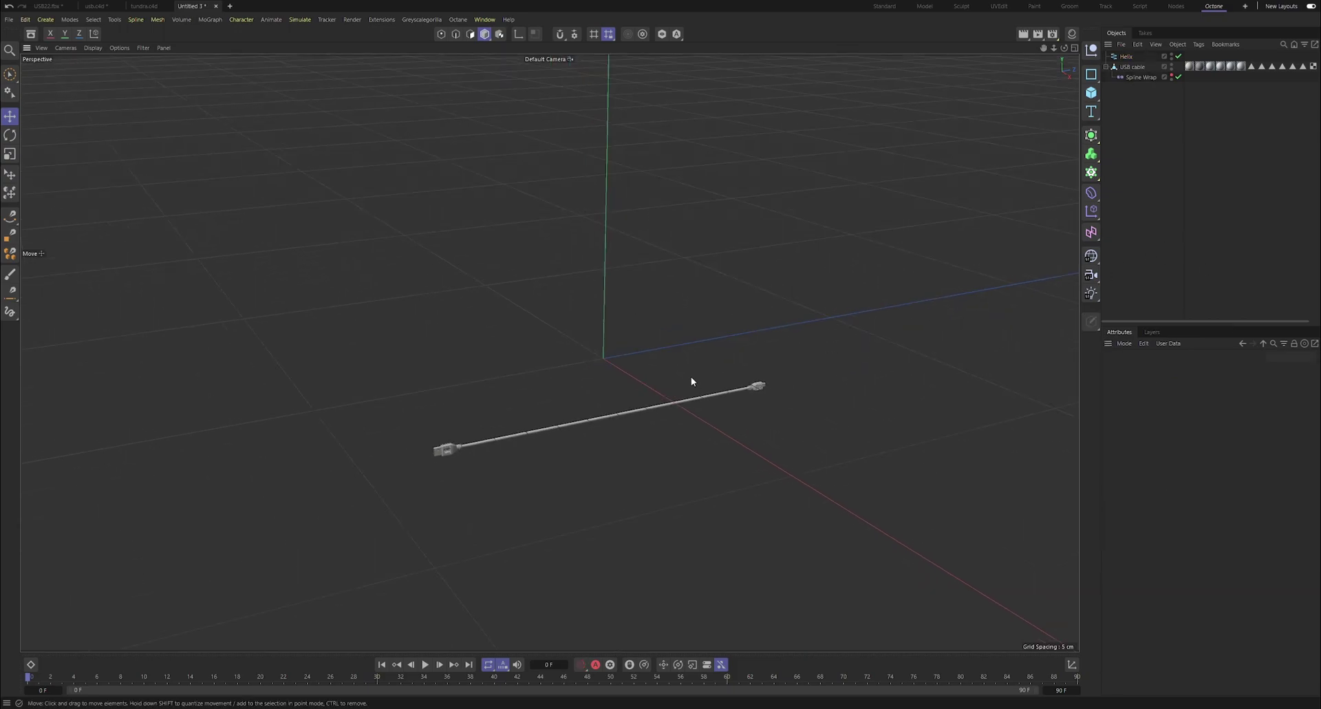
left_click_drag(689, 383, 566, 316, "alt")
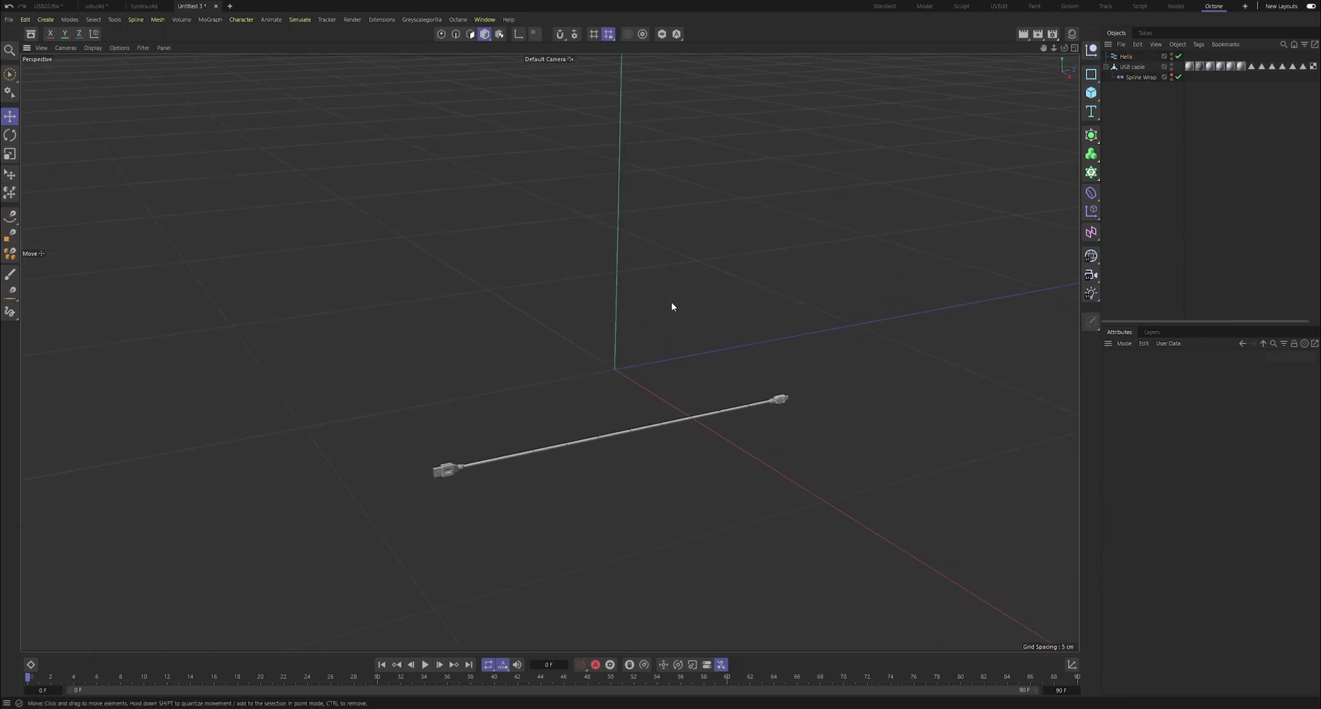
Move the helix in the front view so the cable lies along the world Z axis.
left_click(1127, 56)
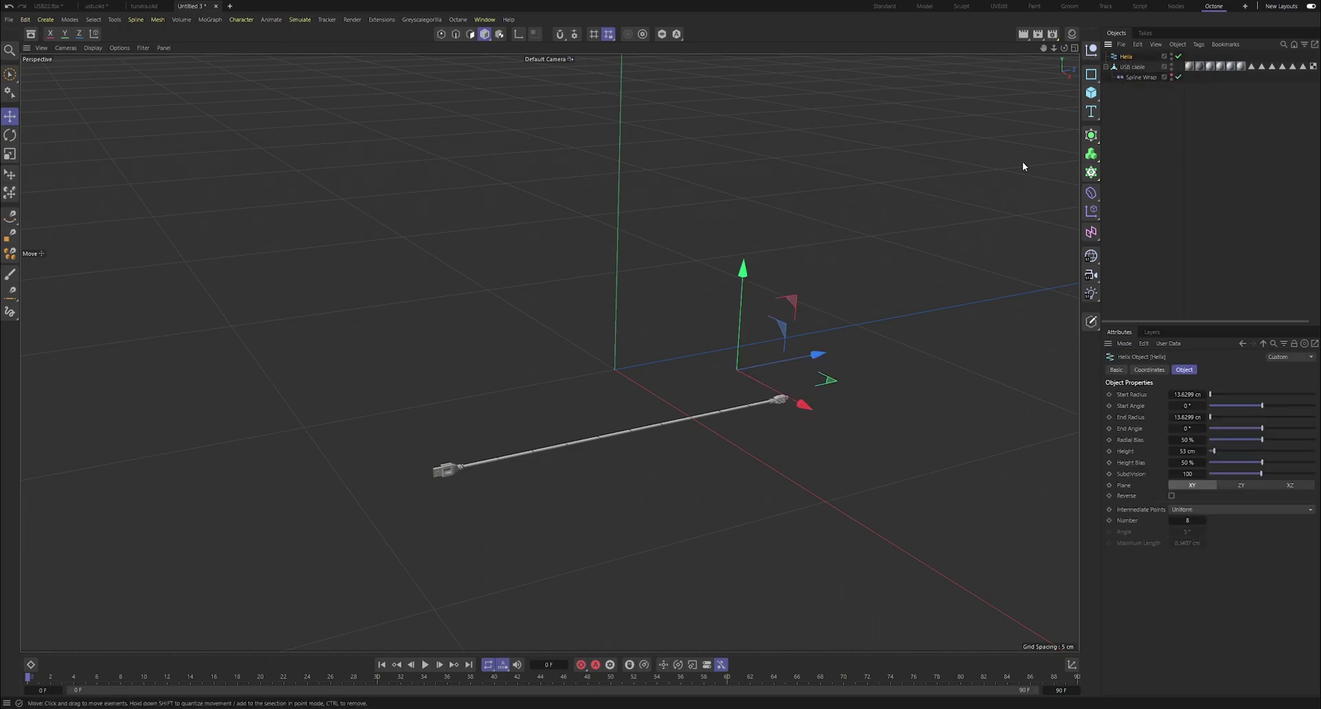
left_click_drag(743, 333, 711, 270)
left_click(1074, 48)
scroll(824, 476, "up", 3)
left_click_drag(828, 522, 810, 531)
scroll(796, 542, "up", 3)
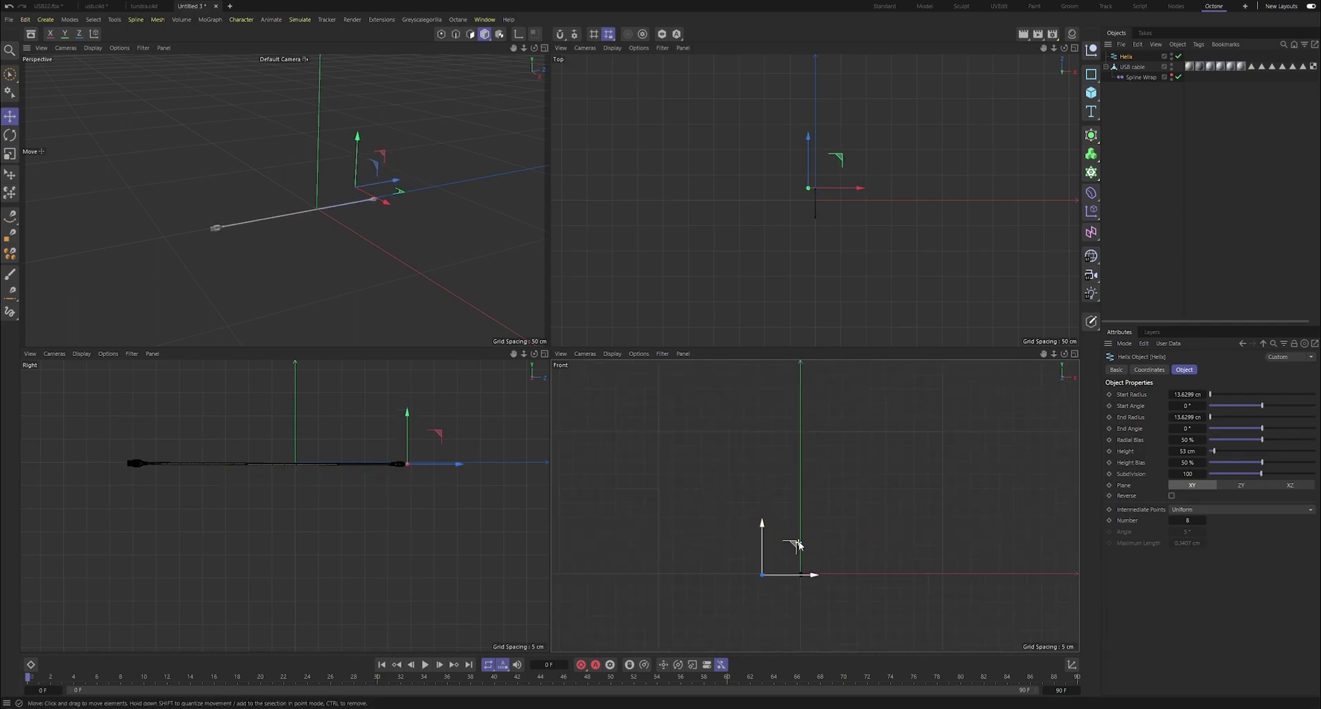
left_click(545, 48)
left_click(1128, 112)
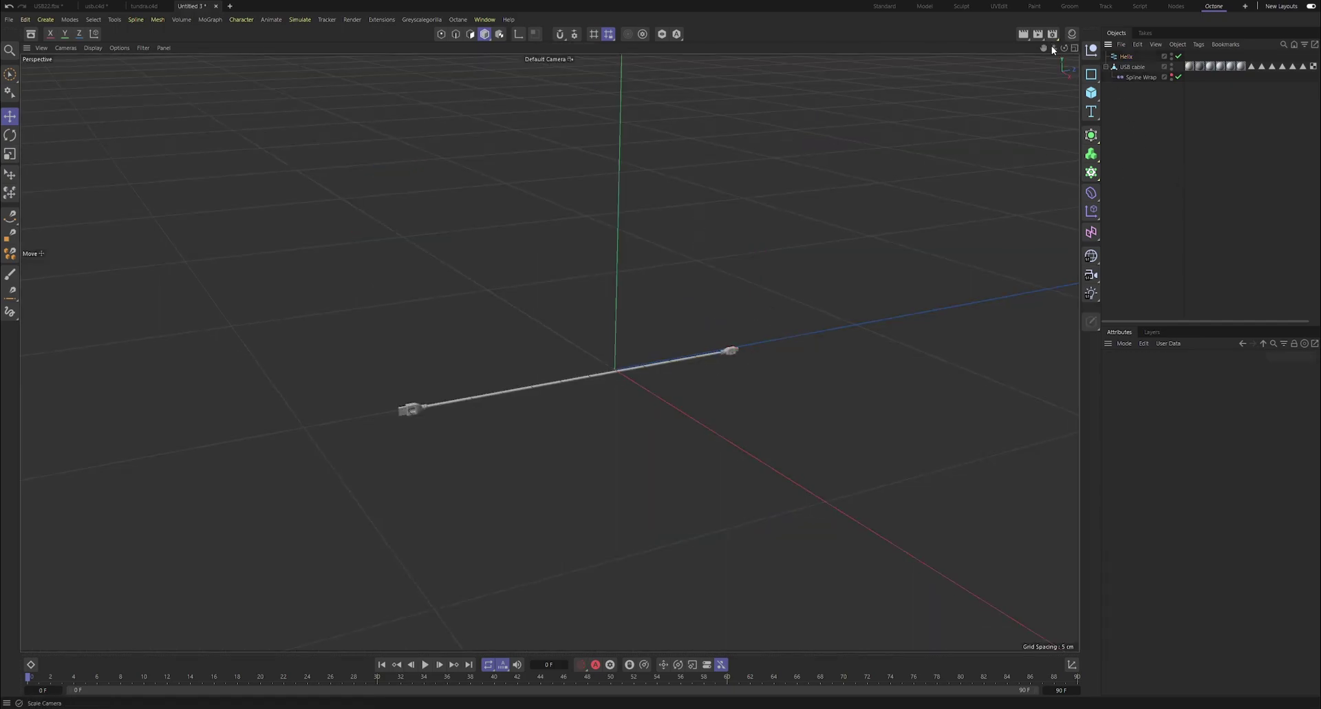
Add a Landscape object, lower it beneath the cable and reduce its height to flatten the hills.
left_click_drag(1054, 48, 1025, 51)
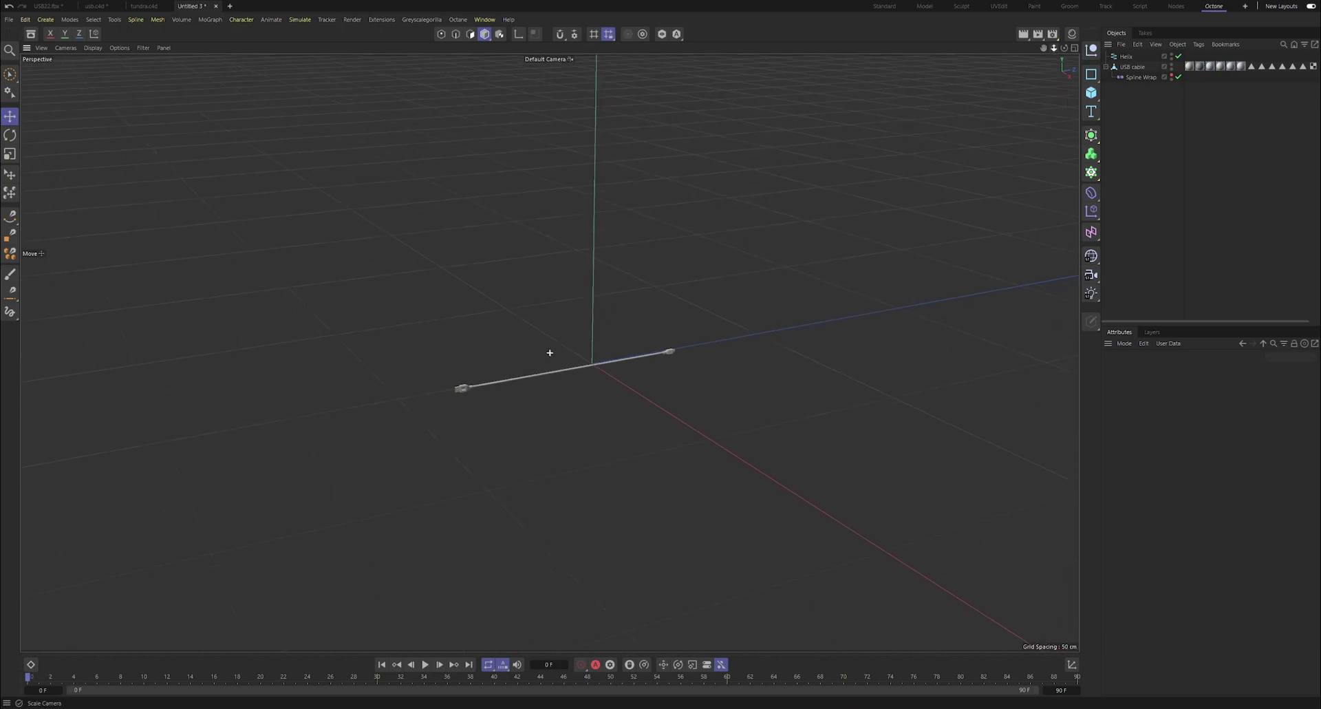
left_click(1091, 92)
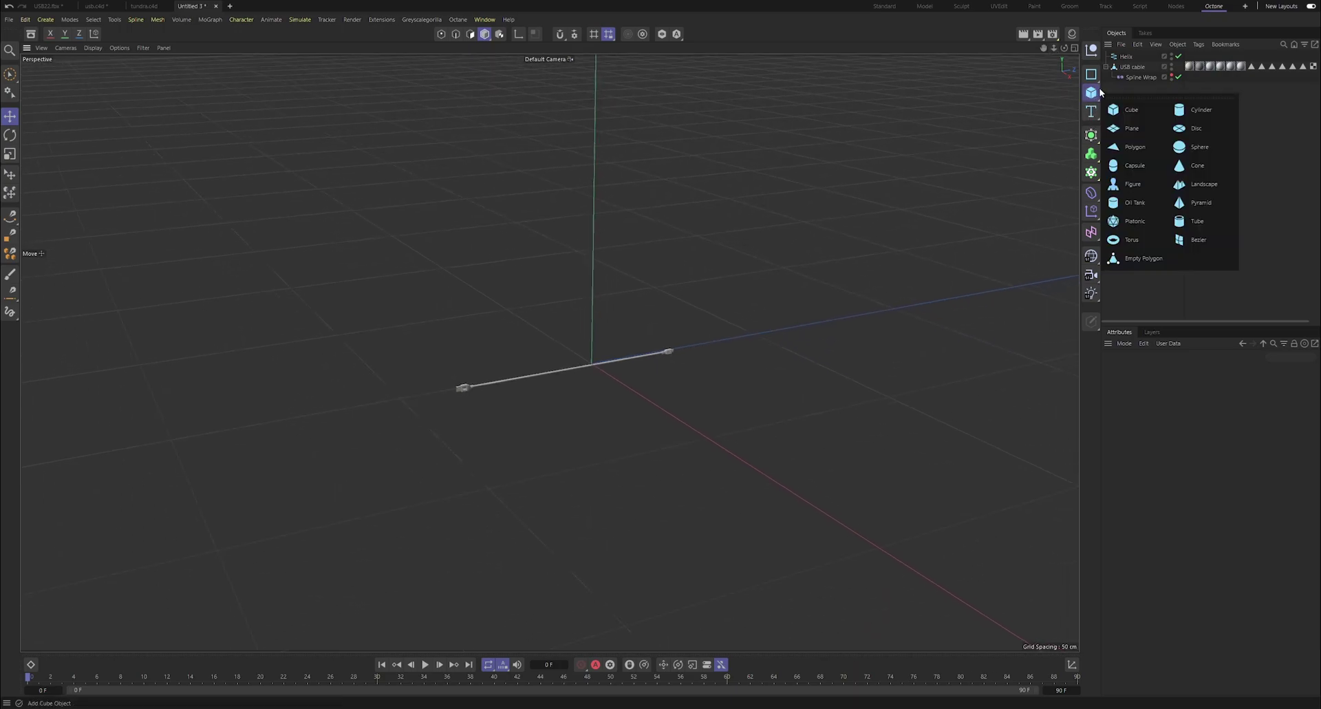
left_click(1194, 184)
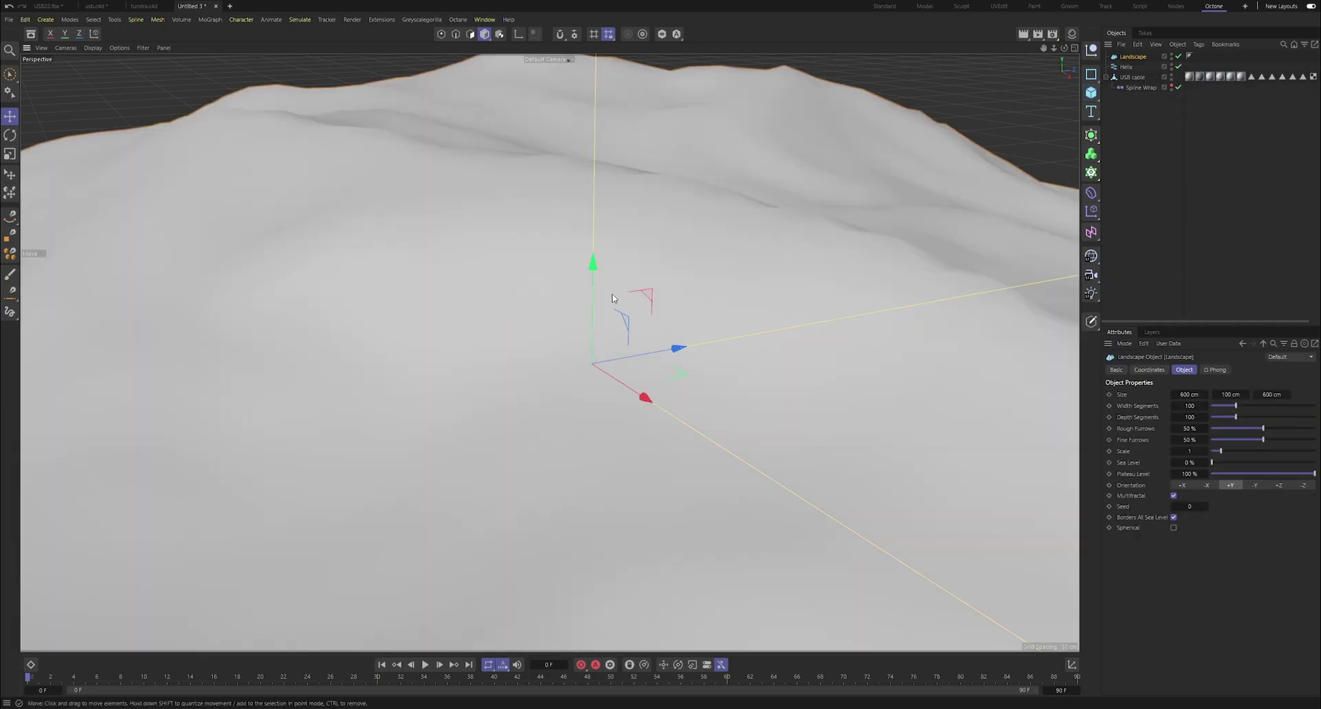
left_click_drag(593, 264, 590, 483)
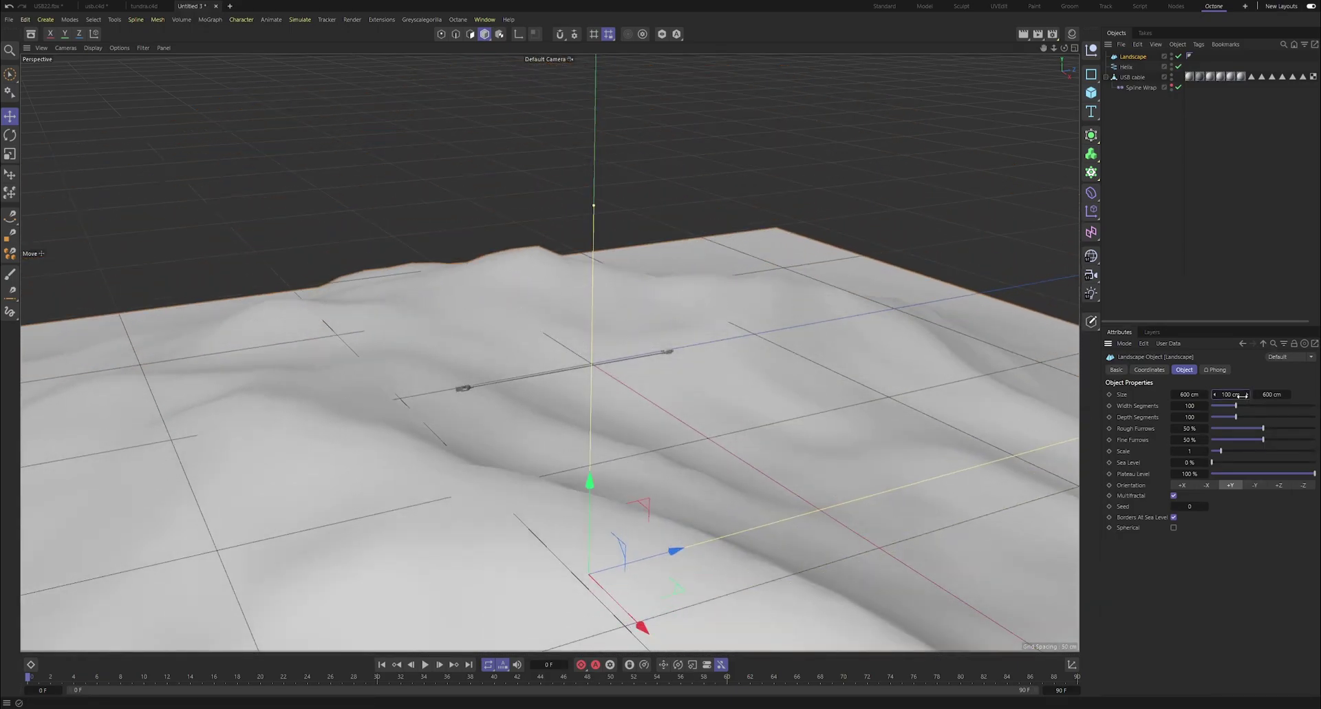
mouse_move(1241, 395)
left_mouse_down()
mouse_move(1200, 395)
mouse_move(1228, 395)
left_mouse_up()
mouse_move(590, 489)
left_mouse_down()
mouse_move(614, 474)
mouse_move(614, 492)
left_mouse_up()
Add a Collider simulation tag to the Landscape and a Rope simulation tag to the Helix.
right_click(1121, 57)
mouse_move(1165, 217)
left_click(1291, 278)
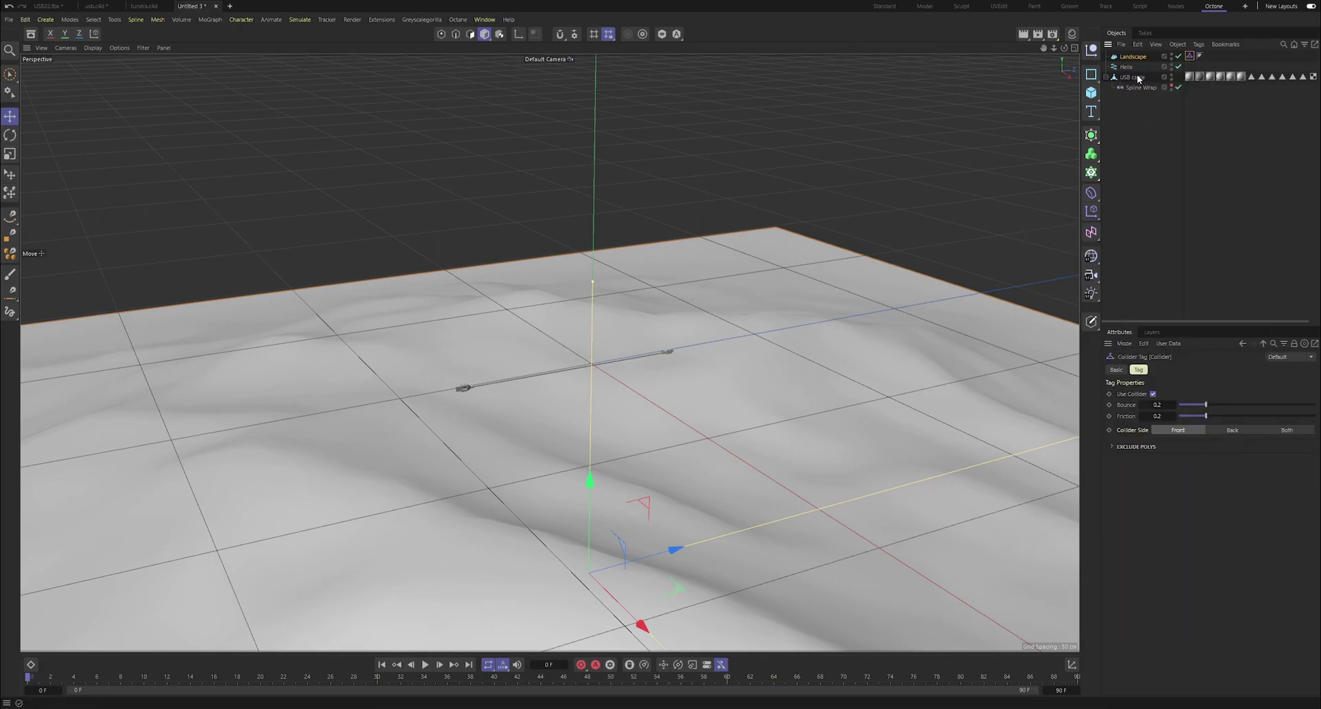
left_click(1127, 67)
right_click(1127, 67)
mouse_move(1172, 227)
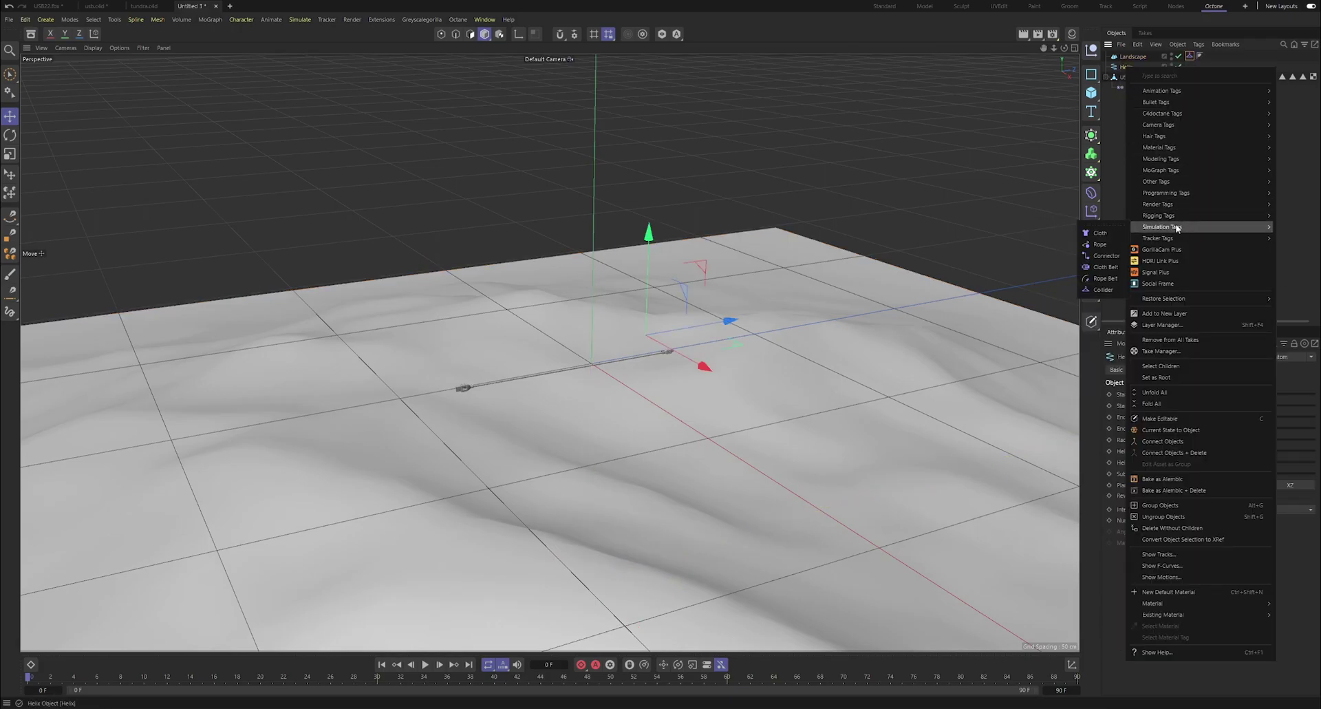
left_click(1100, 245)
Open the project's simulation settings and extend the timeline to 300 frames.
left_click(1123, 342)
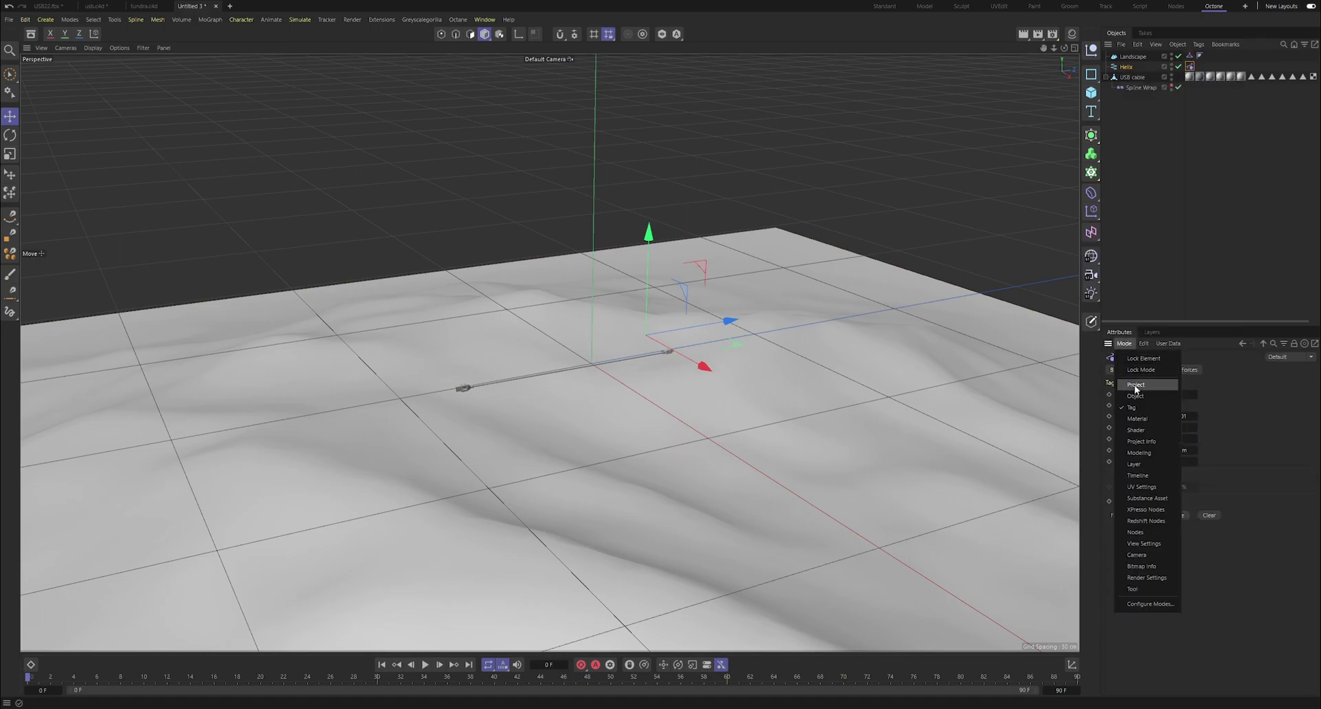
left_click(1135, 385)
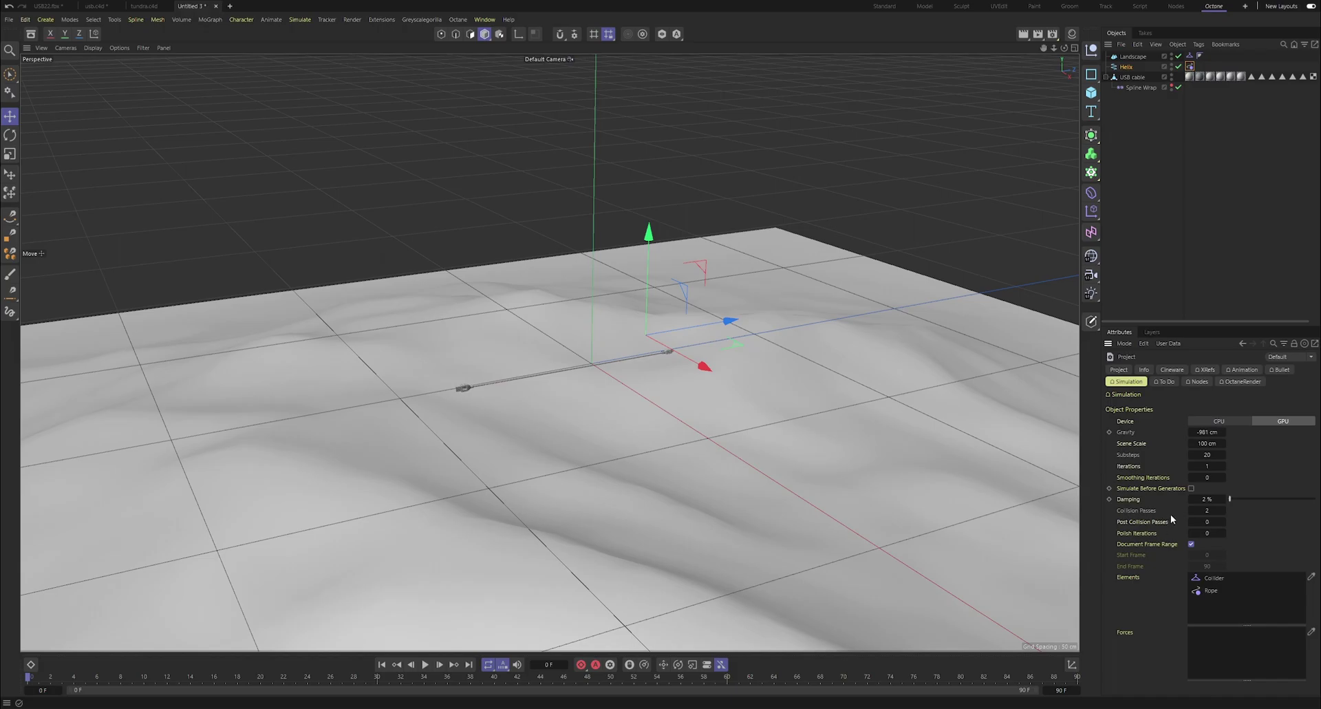
left_click(1157, 271)
right_click_drag(636, 392, 495, 403, "alt")
middle_click_drag(376, 461, 444, 403, "alt")
left_click_drag(1049, 690, 1078, 691)
type("300")
key("Return")
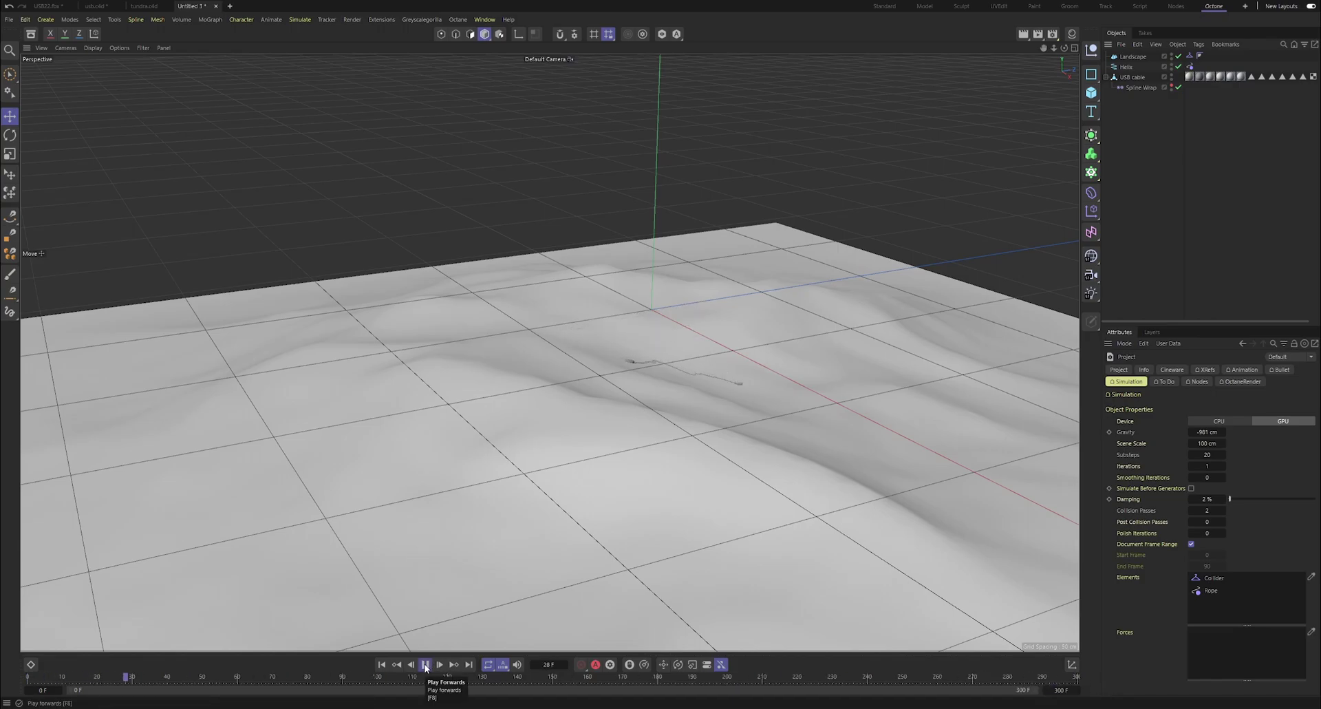
Play the simulation, examine up close how the cable drapes over the landscape, and stop the playback.
scroll(671, 411, "up", 5)
scroll(671, 411, "up", 8)
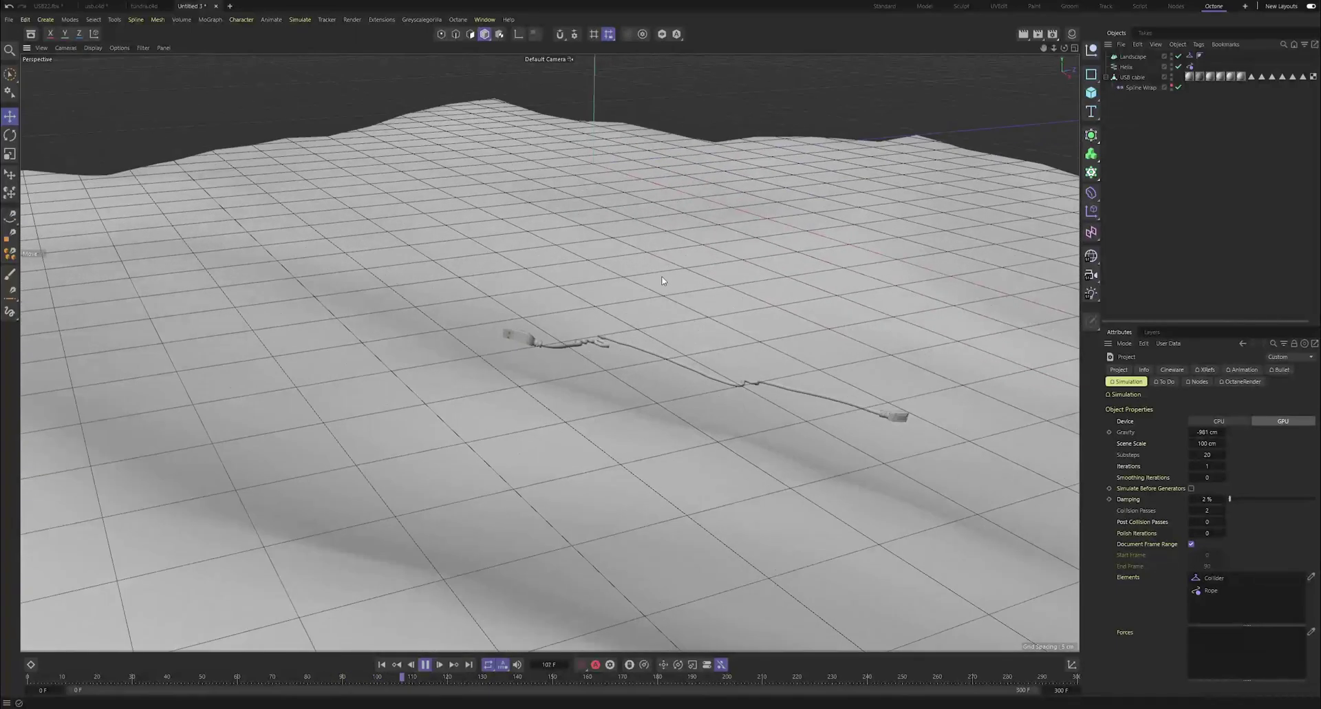
scroll(478, 425, "down", 5)
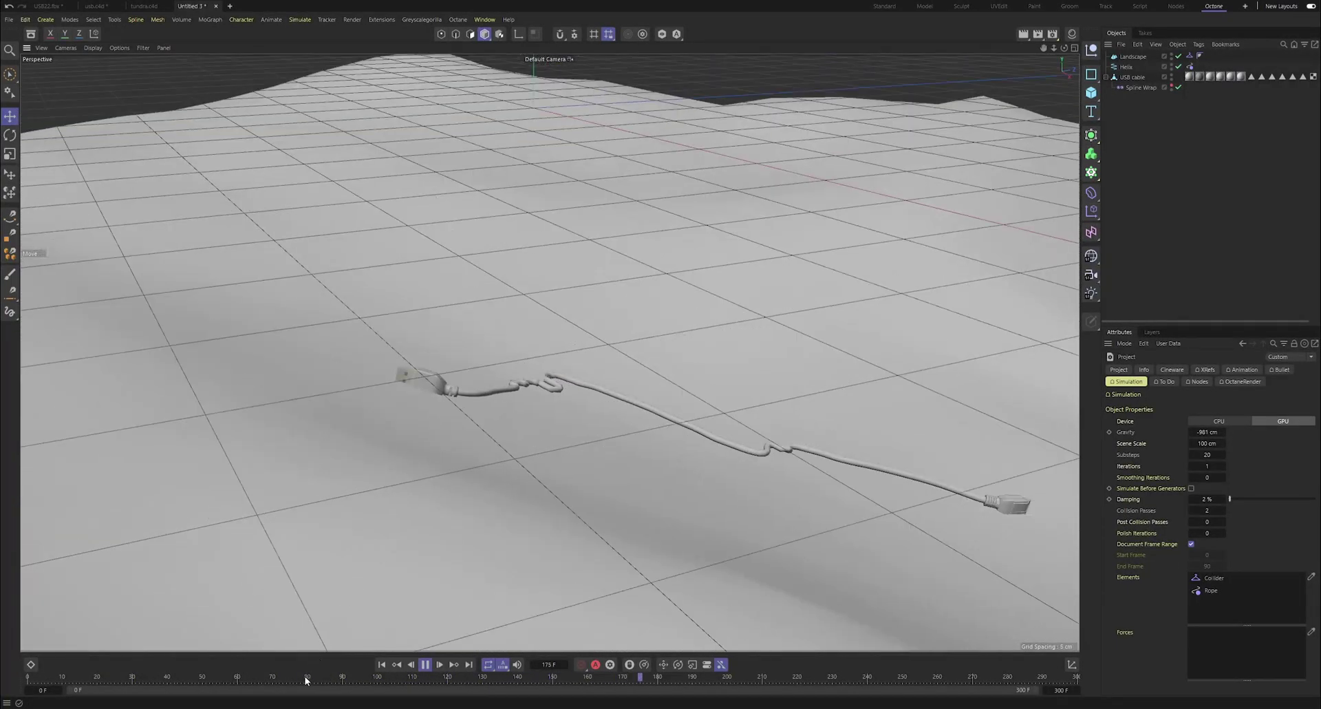
left_click_drag(304, 677, 27, 677)
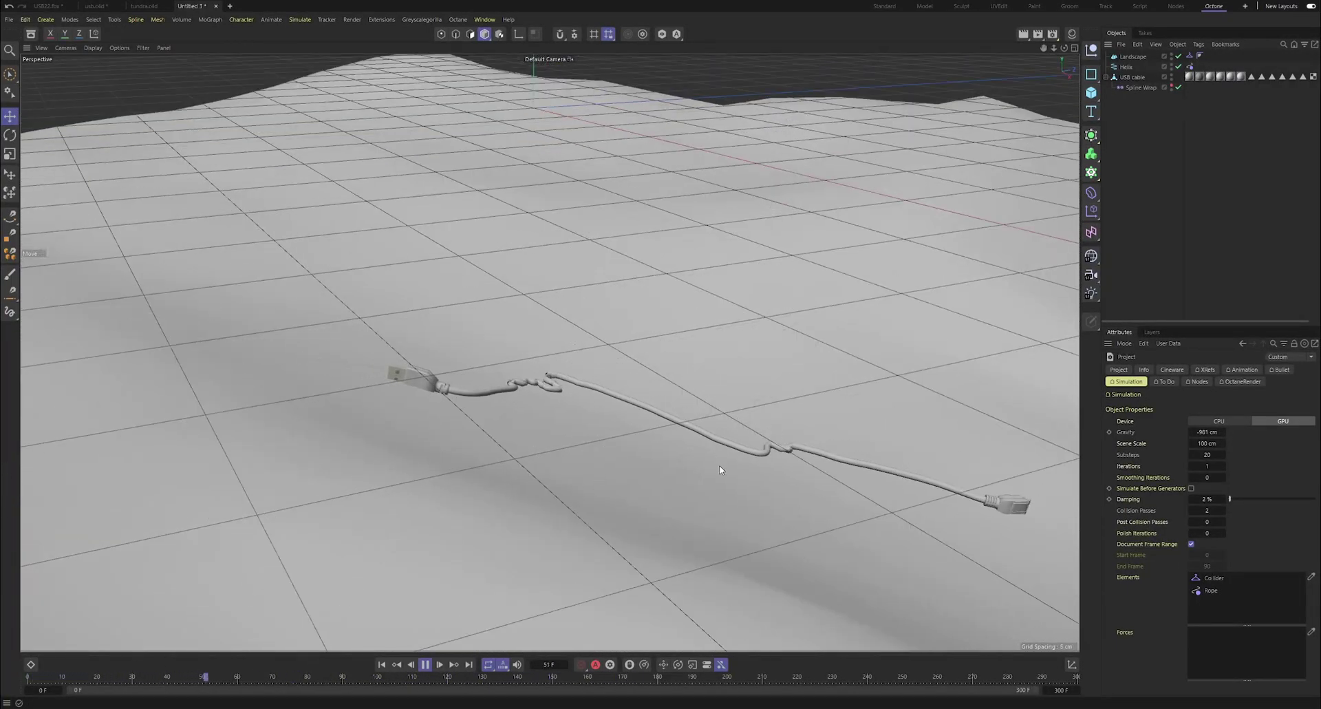
scroll(383, 399, "up", 2)
scroll(374, 412, "down", 2)
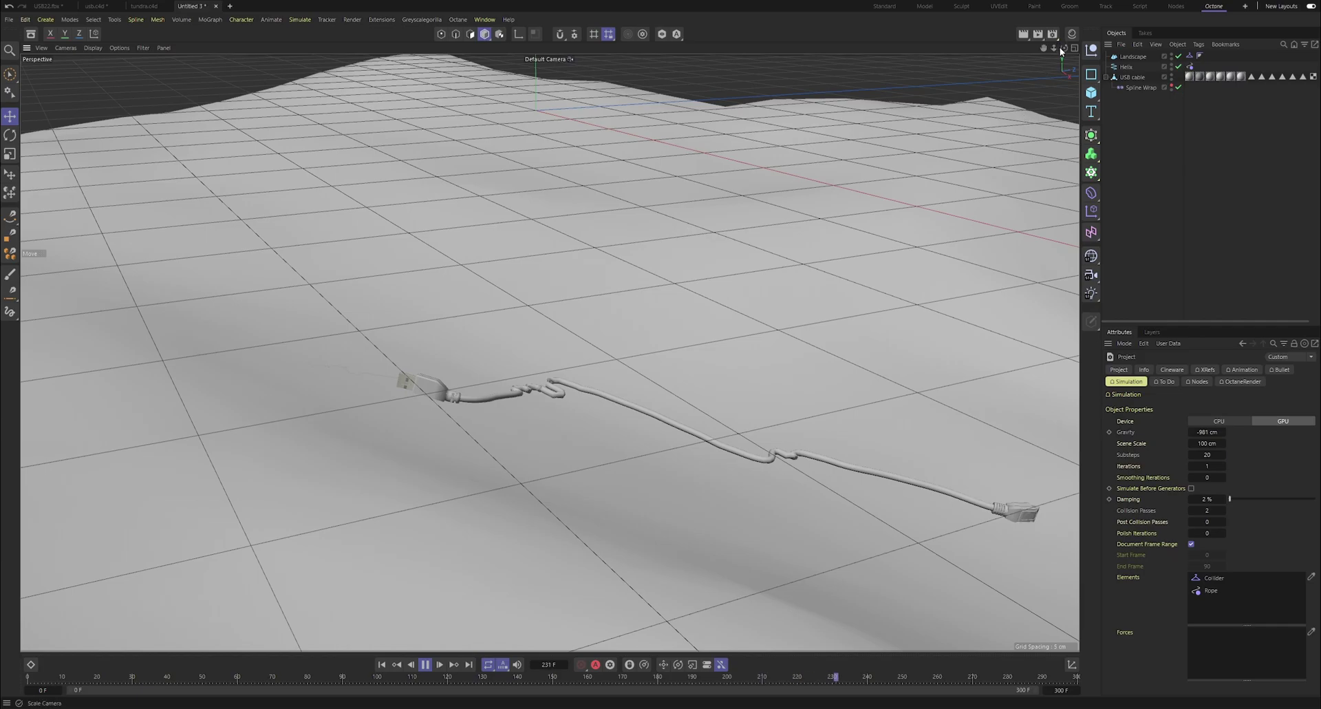
left_click_drag(1065, 48, 742, 311)
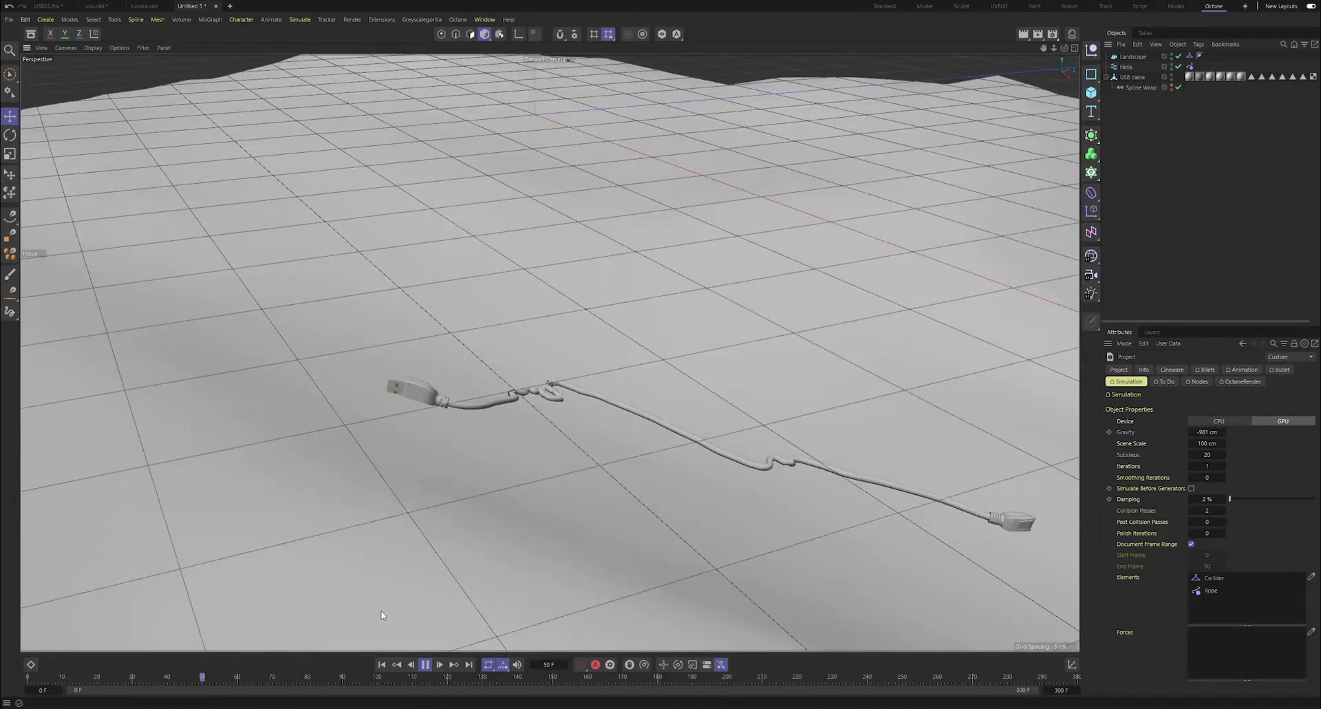
left_click(424, 664)
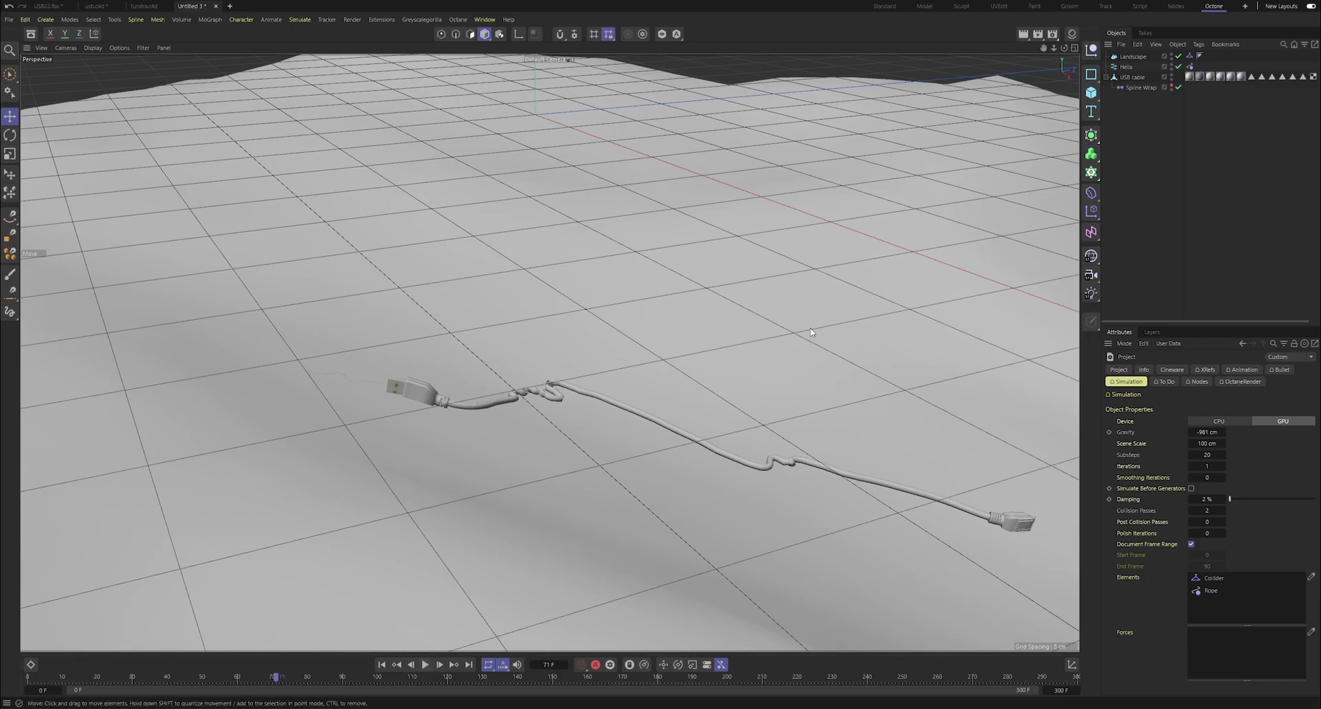
Hide the USB cable in the viewport and switch the display to wireframe lines to expose the simulated spline.
left_click(1171, 75, "alt")
scroll(507, 426, "up", 6)
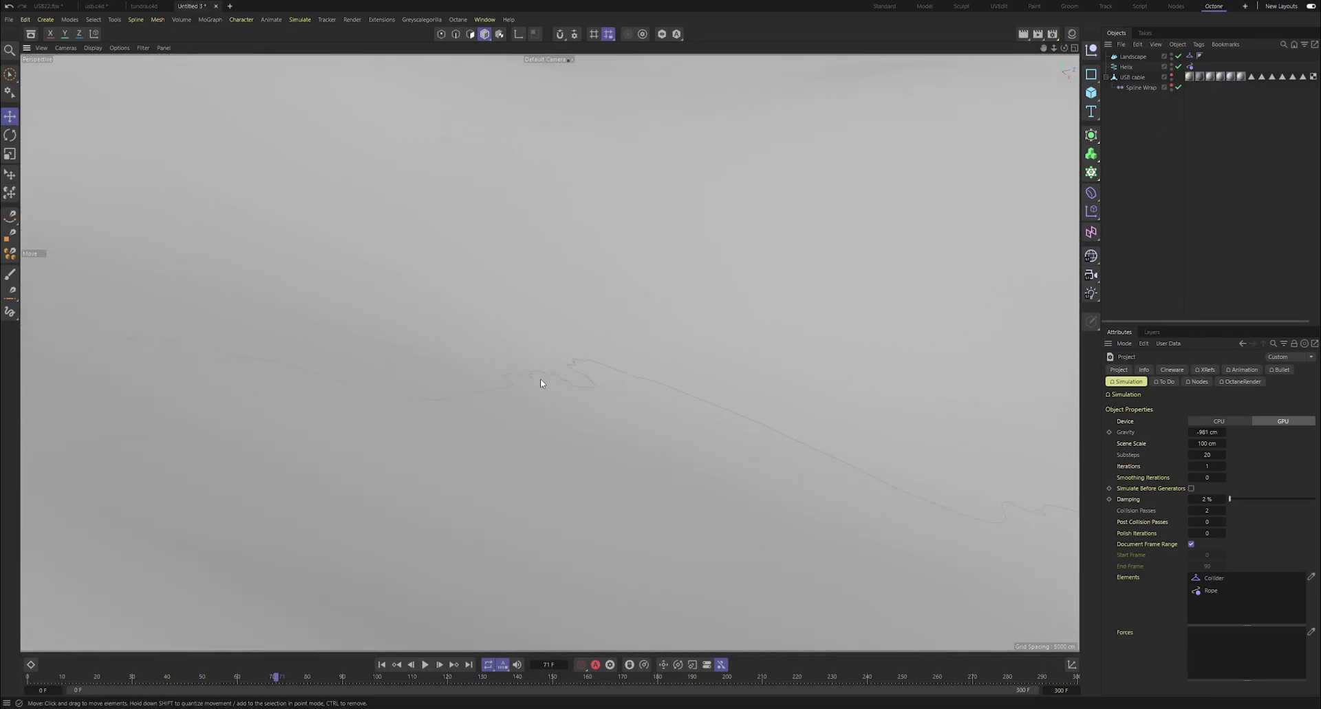
scroll(540, 383, "down", 2)
left_click(93, 48)
left_click(112, 146)
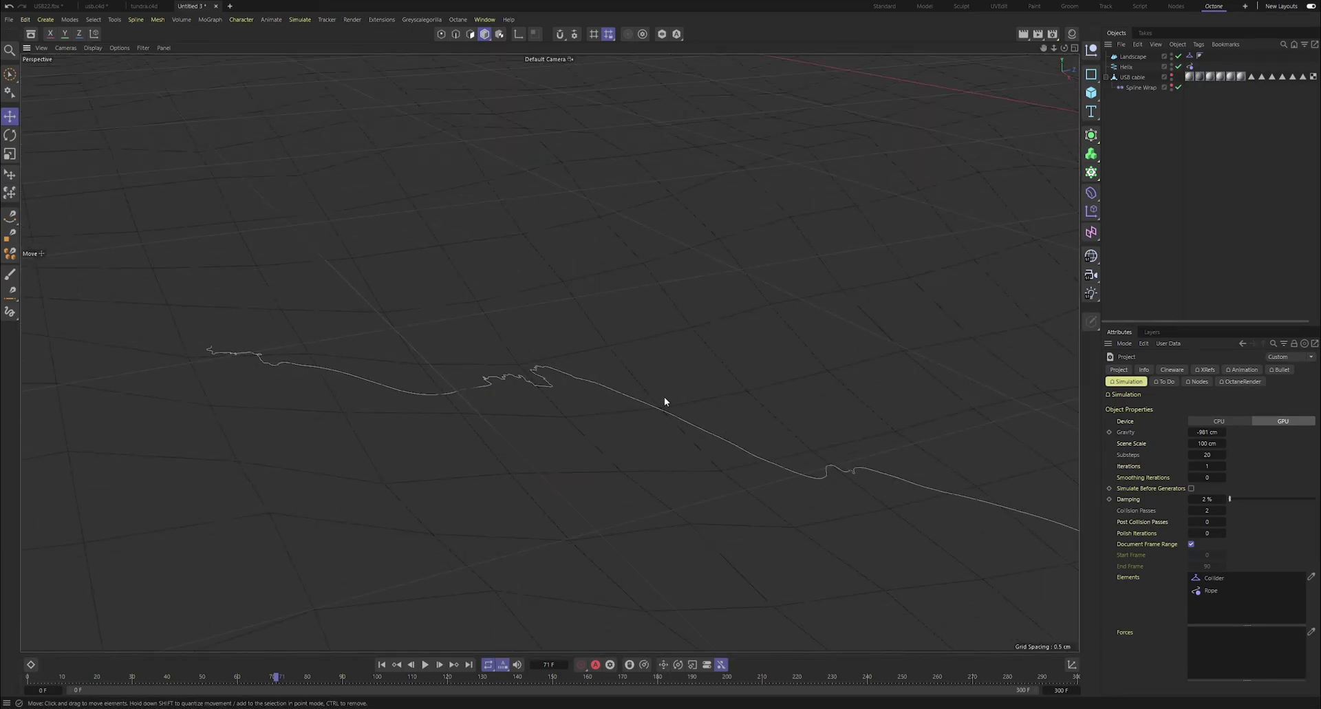
scroll(533, 406, "down", 2)
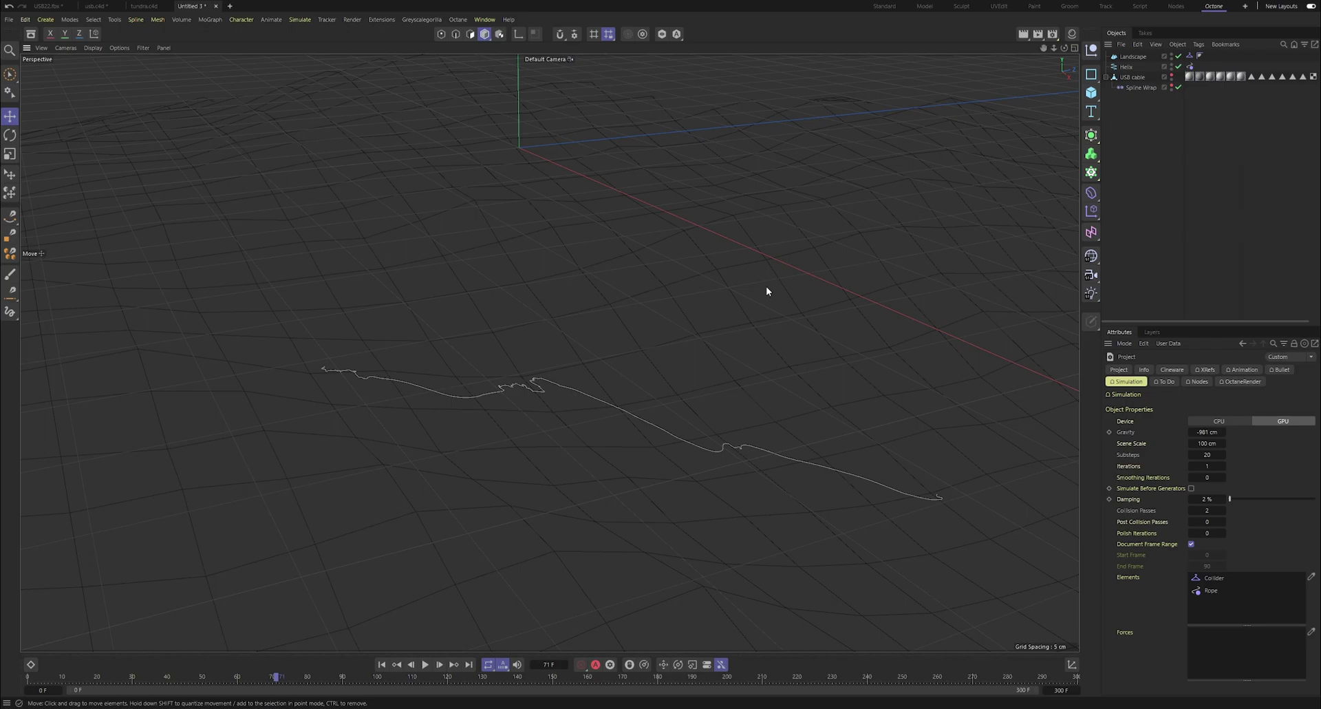
Set the helix's subdivision to 10.
left_click(1142, 88)
left_click(1128, 145)
key("v")
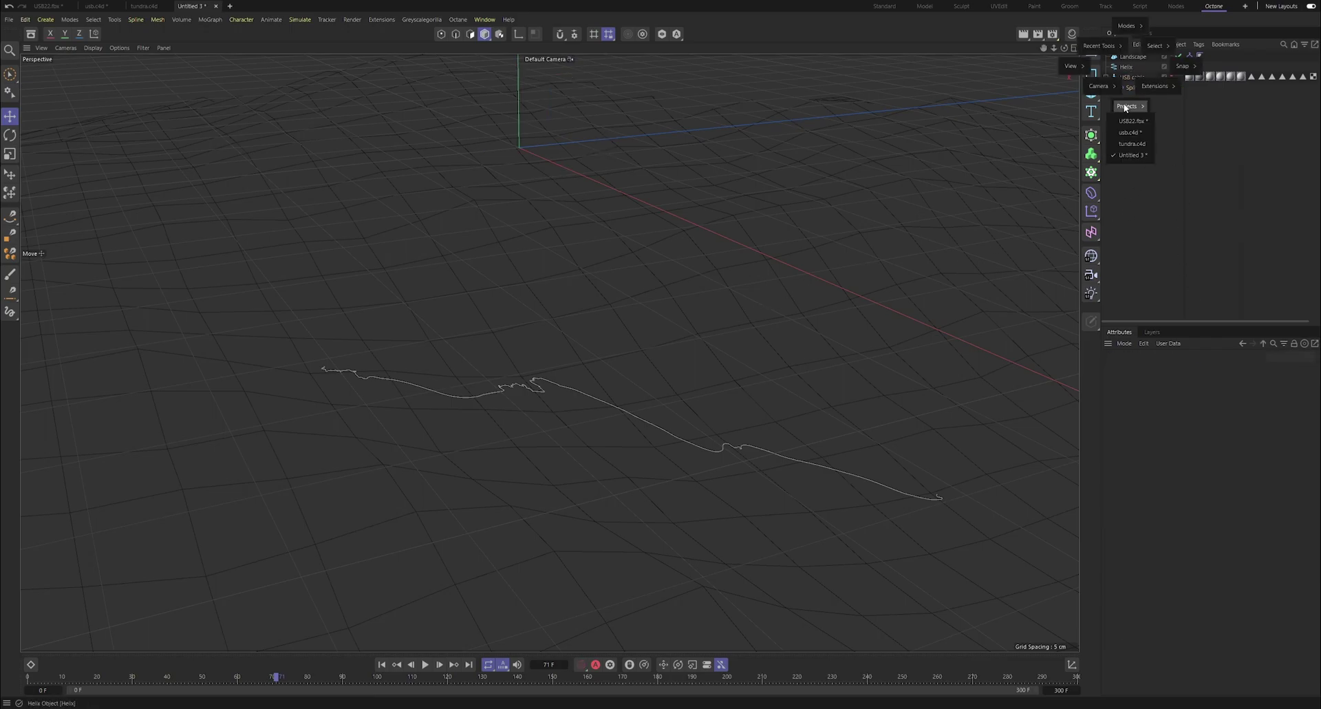
mouse_move(1126, 106)
left_click(1126, 67)
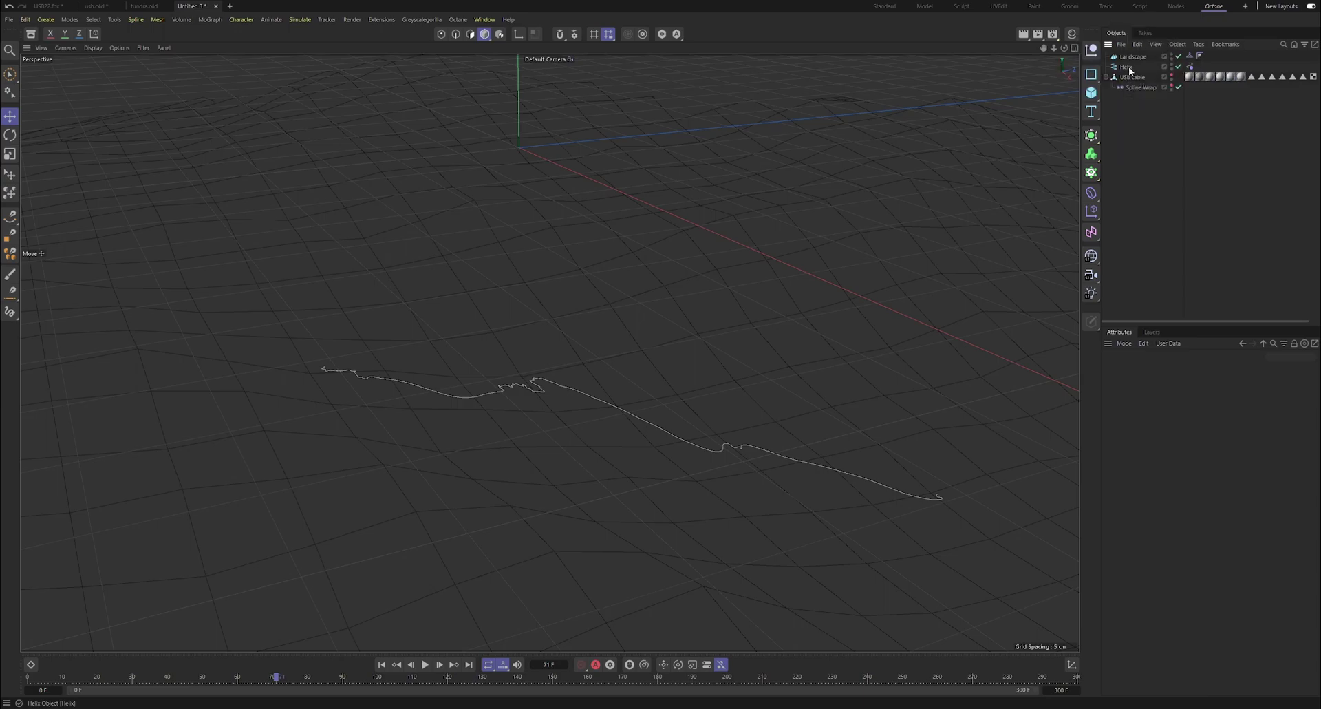
double_click(1192, 476)
type("10")
key("Return")
Replay the simulation from frame 0 and make the USB cable visible in the viewport again.
left_click_drag(279, 679, 2, 631)
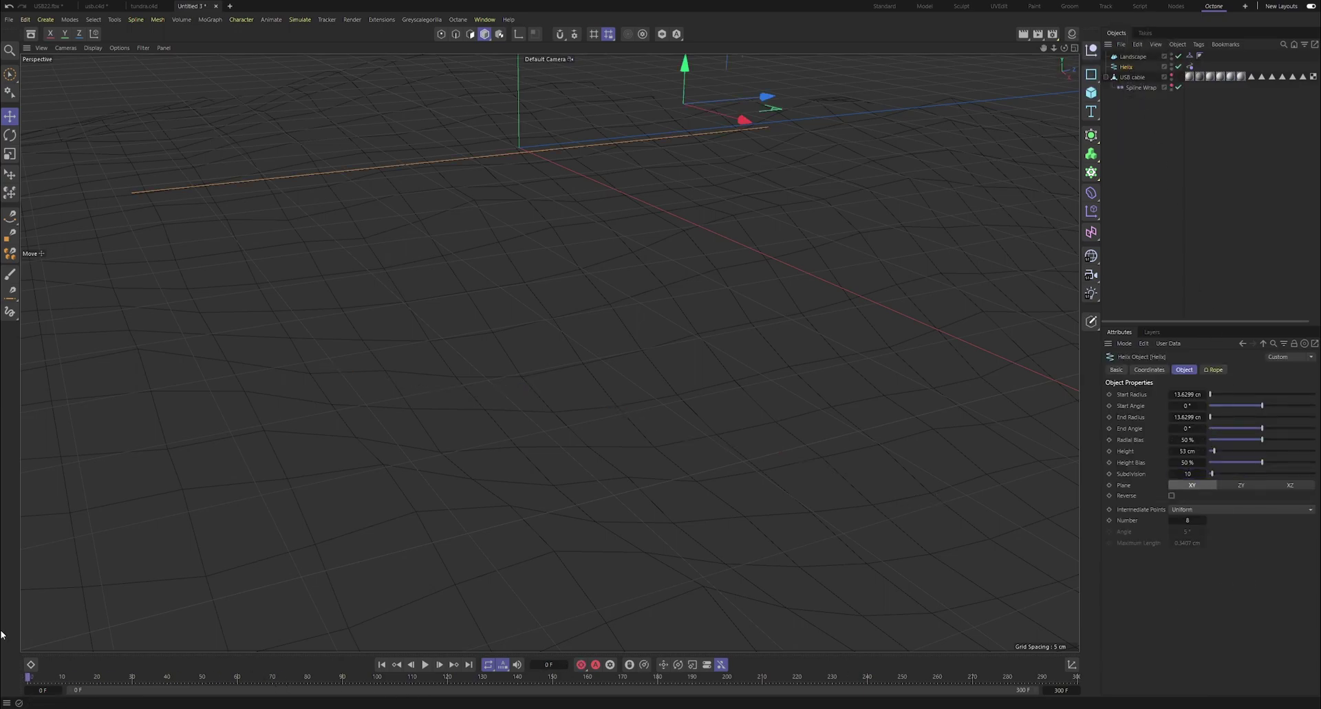
left_click(425, 664)
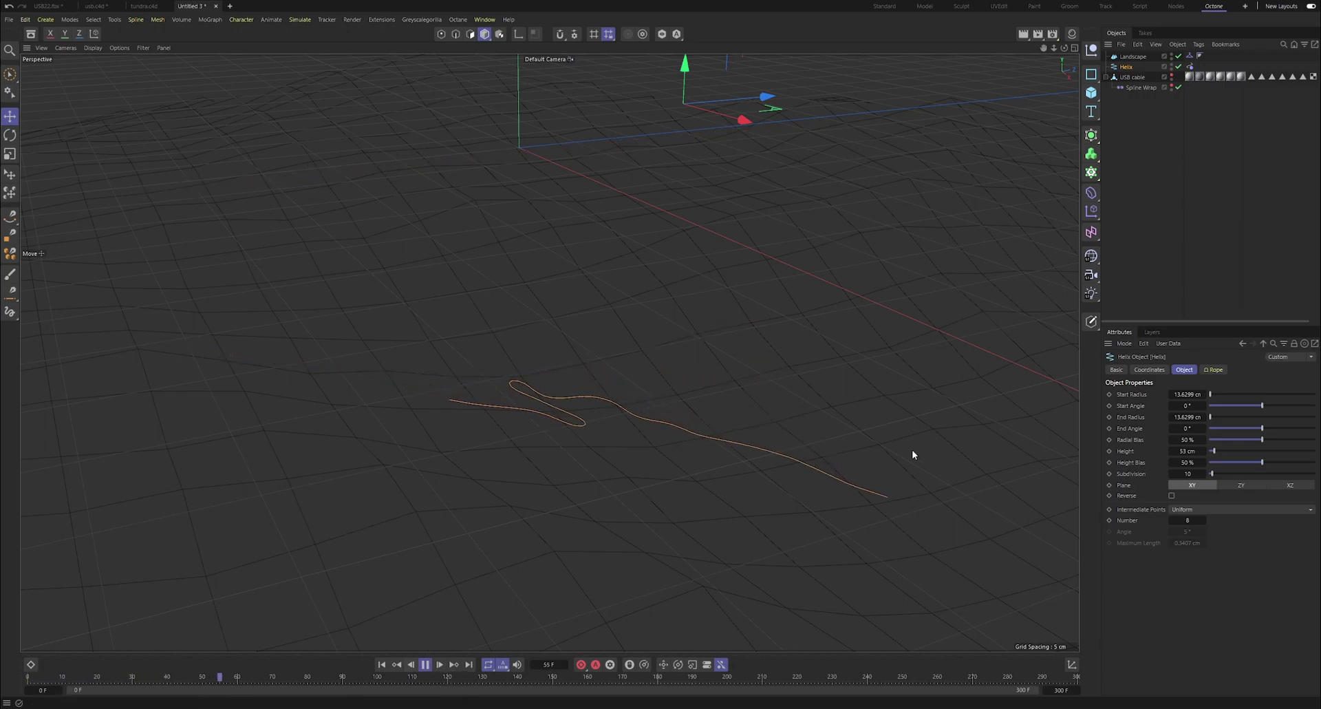
left_click(1171, 76, "alt")
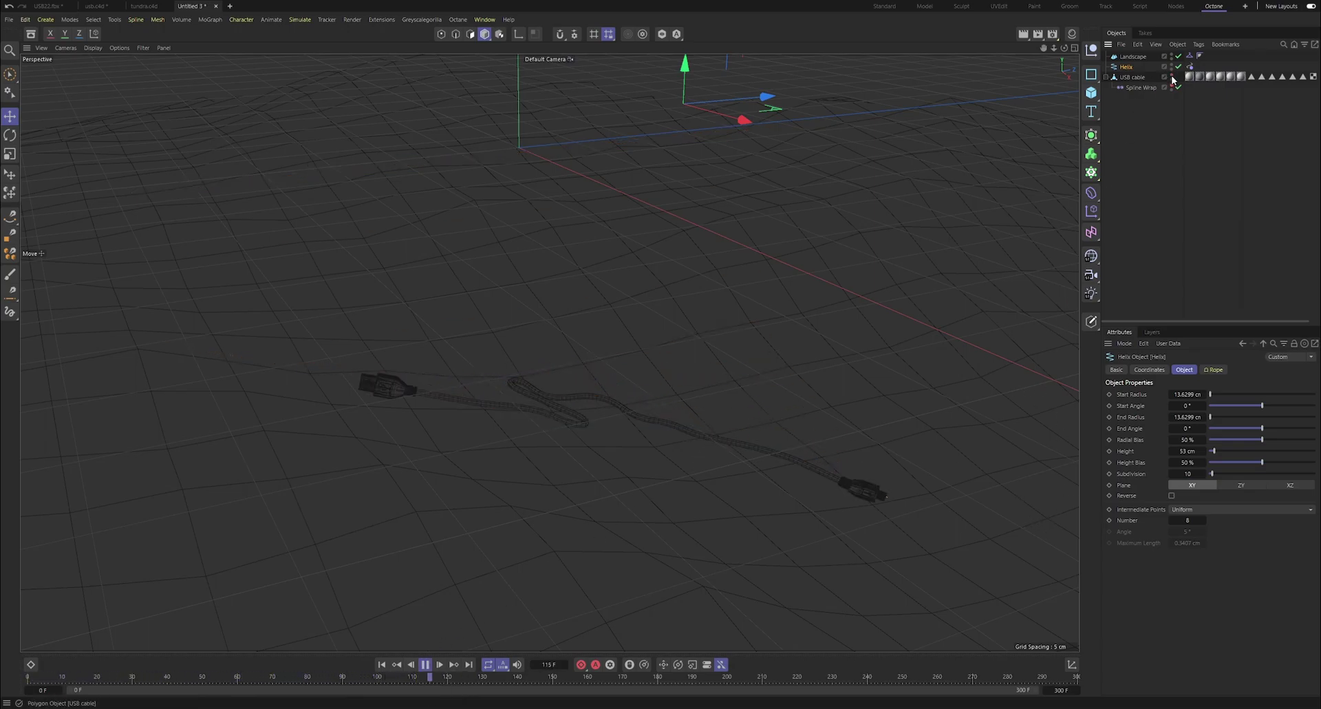
Preview the simulation from frame 0 in a shaded display, stop it, and return the viewport to Hidden Line display.
left_click(1130, 272)
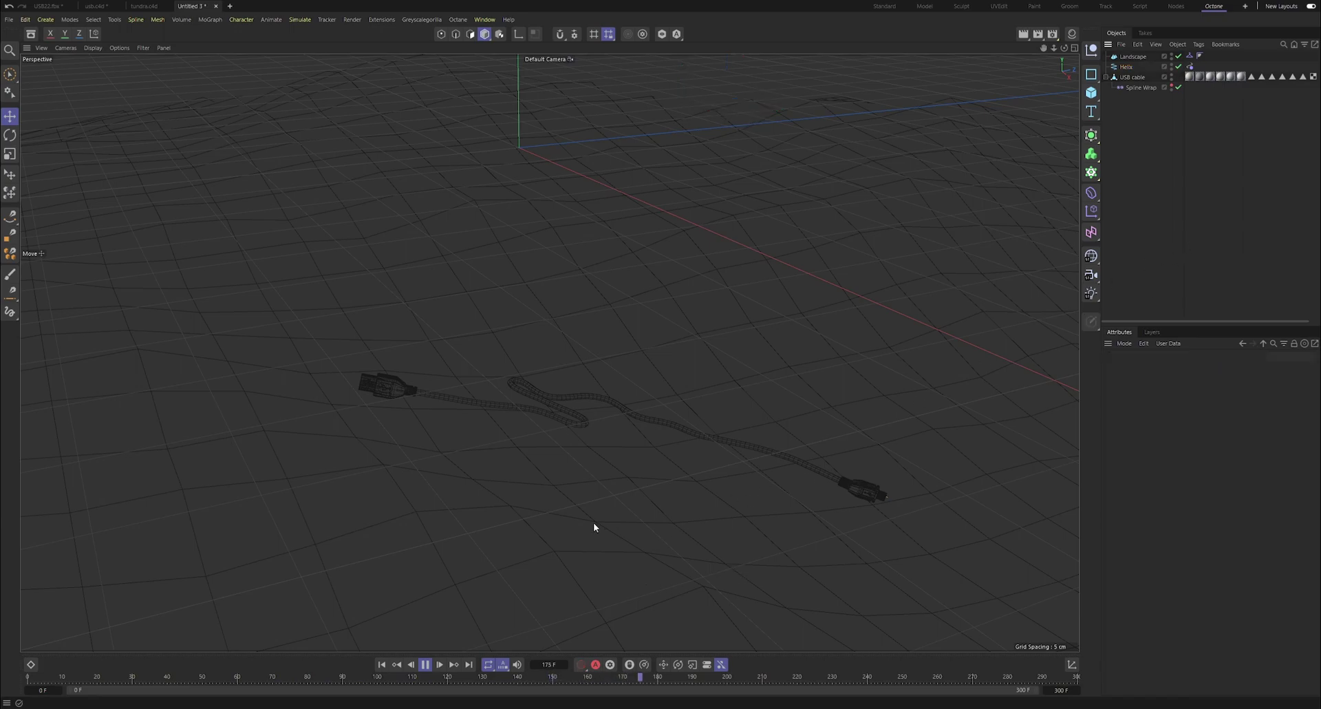
left_click_drag(352, 678, 27, 679)
left_click(95, 47)
left_click(108, 113)
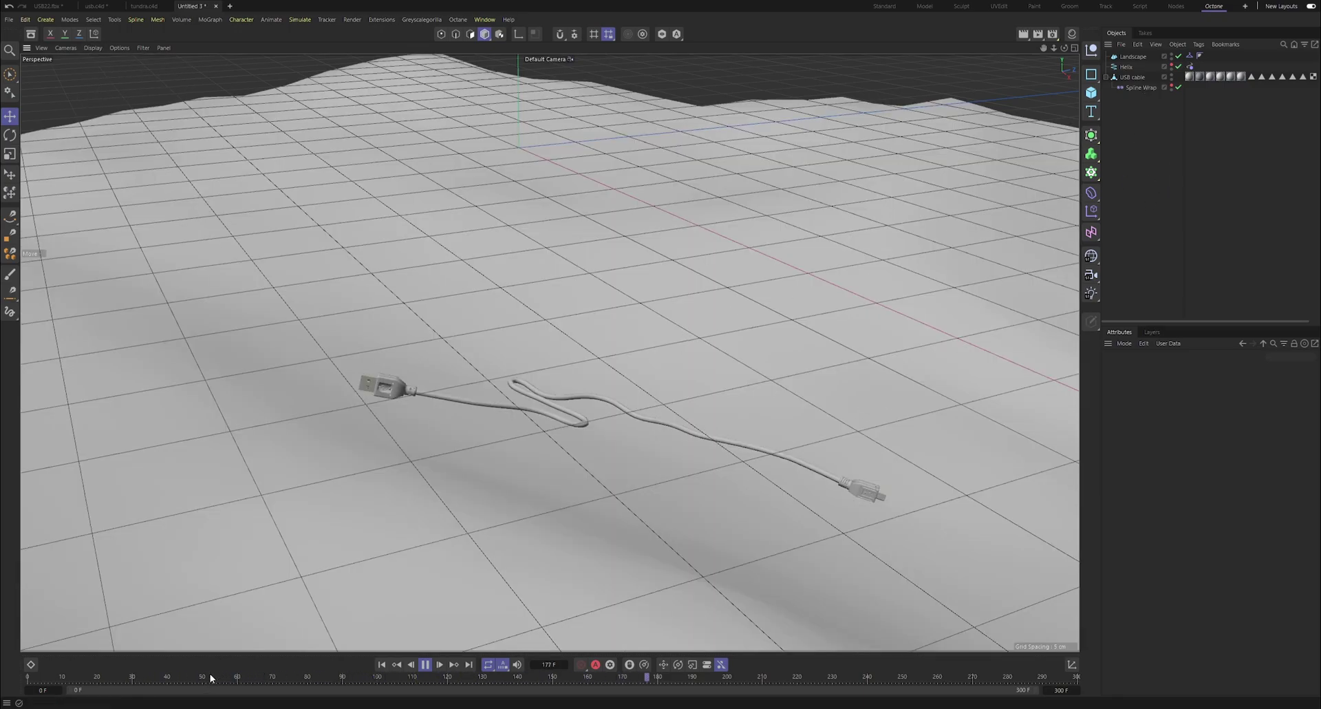
left_click_drag(207, 673, 27, 676)
left_click(424, 664)
left_click(94, 47)
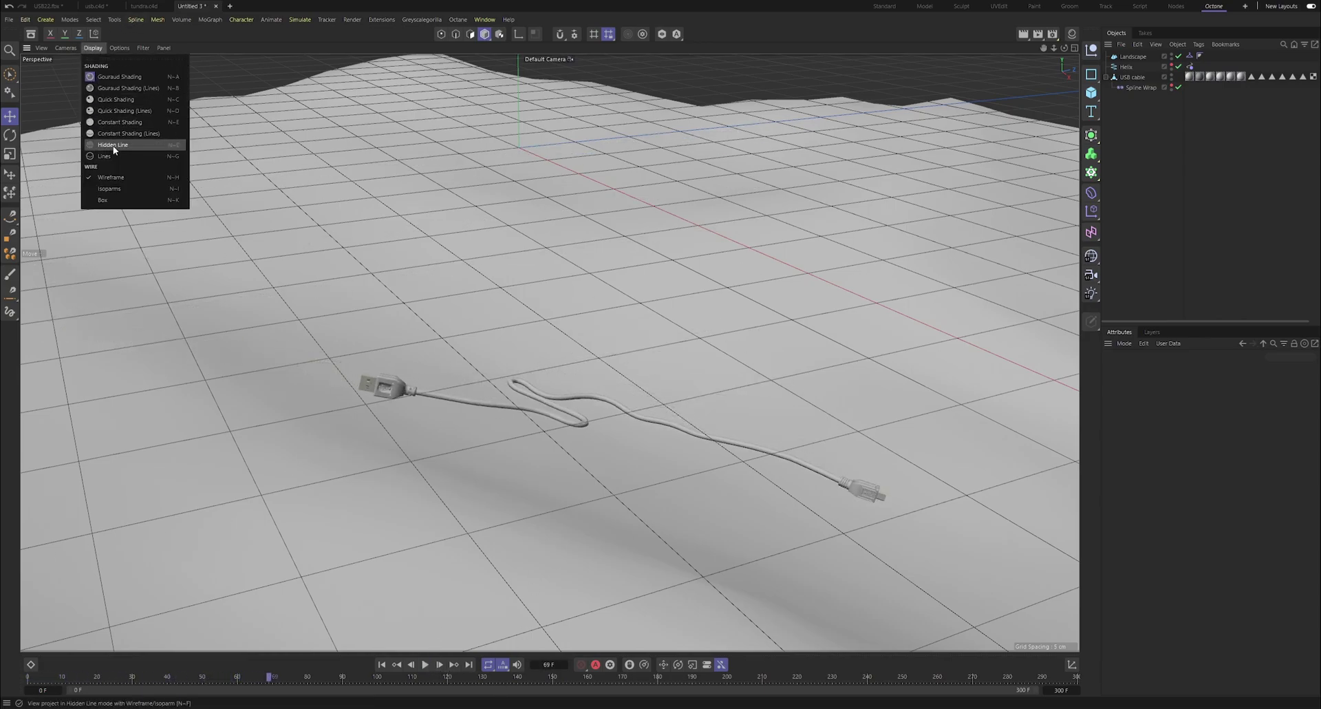
left_click(126, 146)
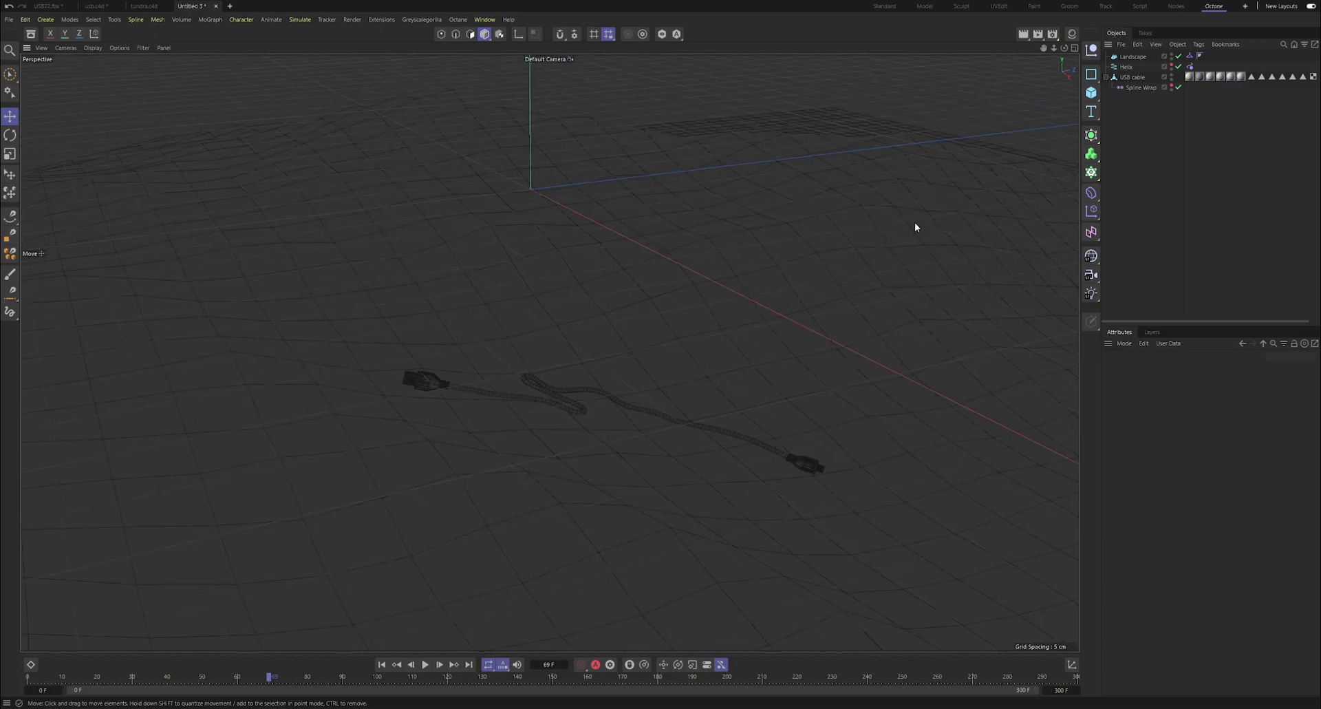
Set the helix's height to 80 cm, replay the simulation from frame 0, and stop the playback.
left_click(1126, 67)
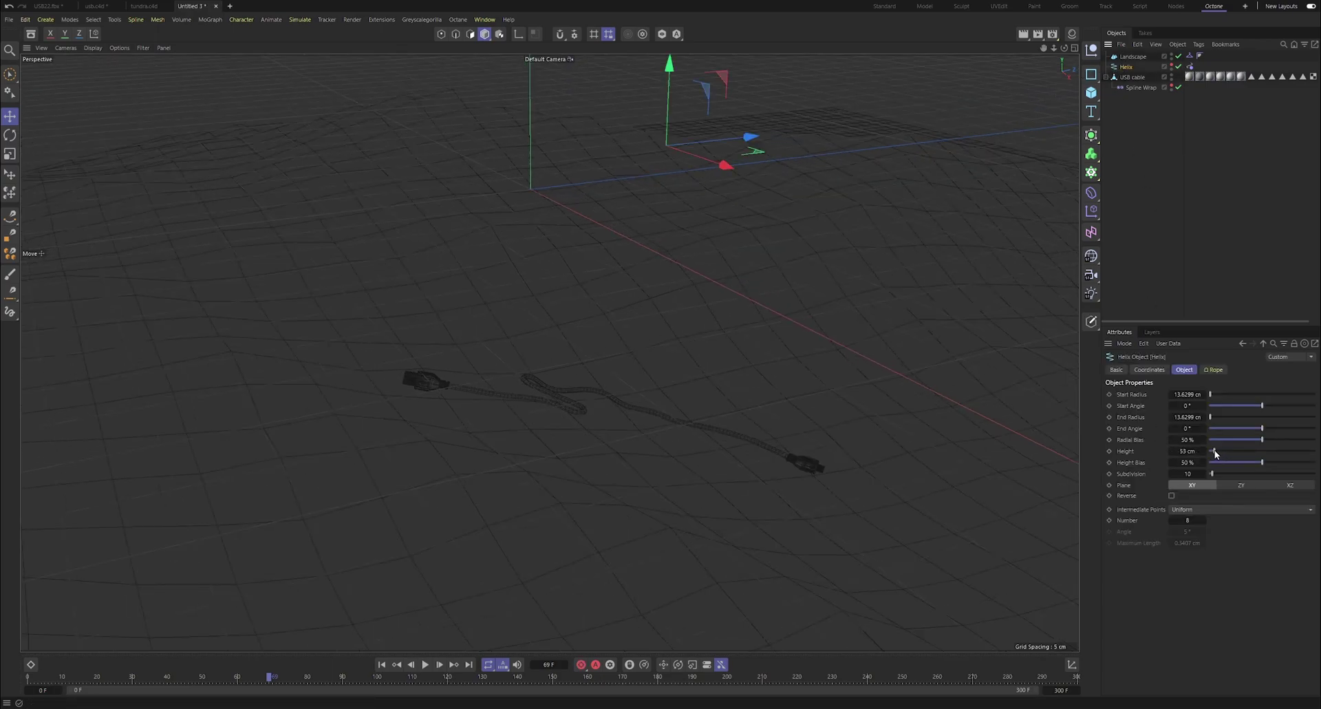
left_click_drag(1215, 450, 1217, 451)
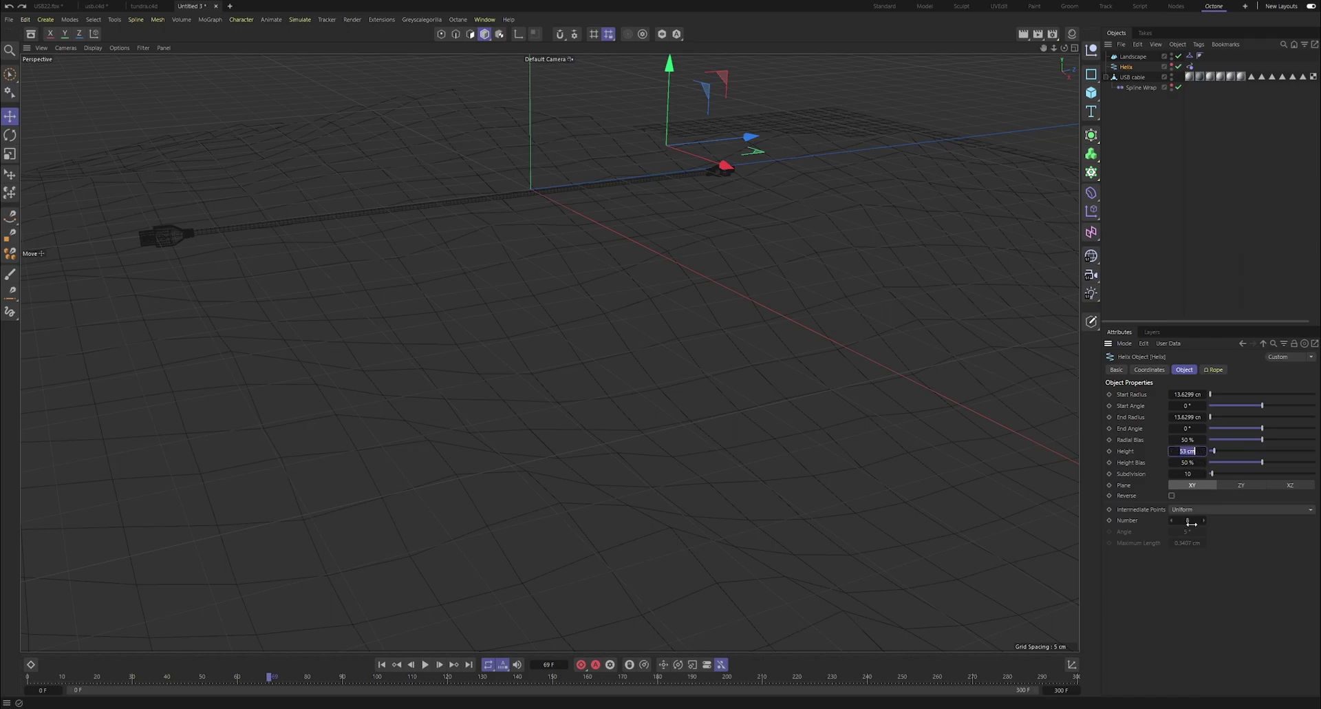
key("Return")
left_click_drag(69, 676, 1, 657)
left_click(423, 667)
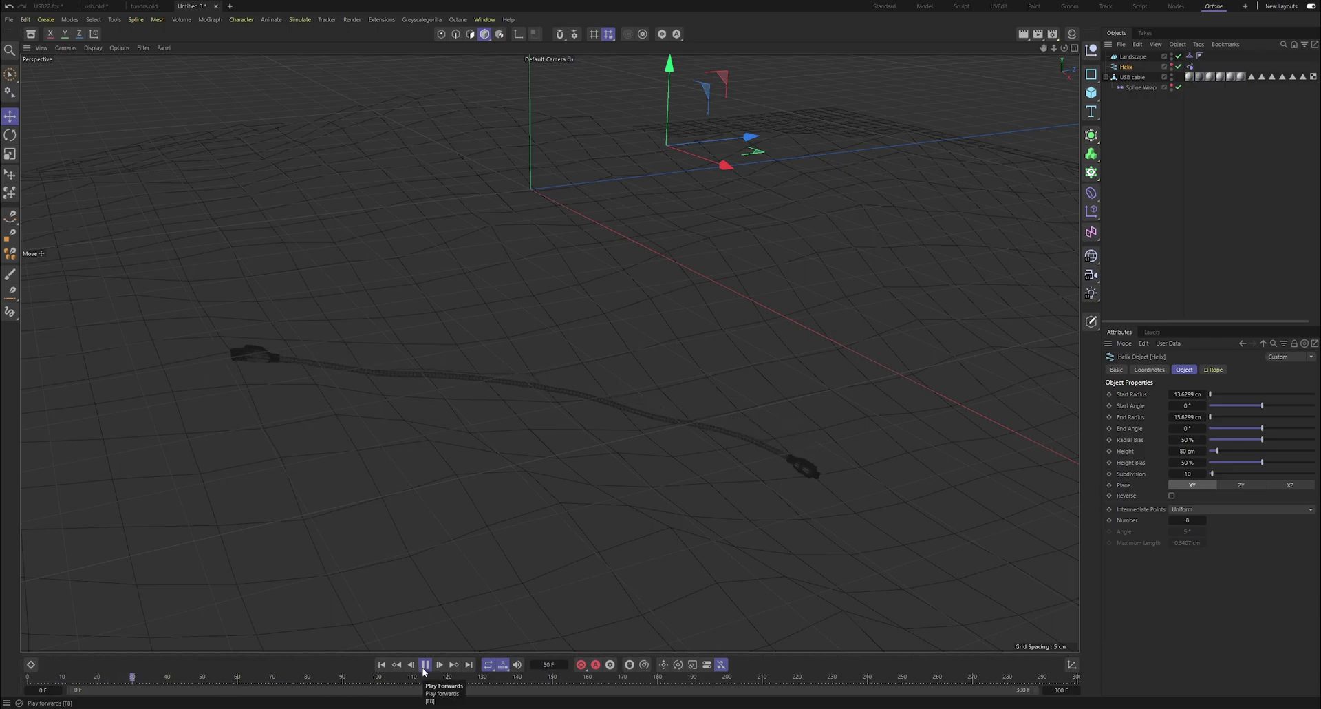
left_click(425, 665)
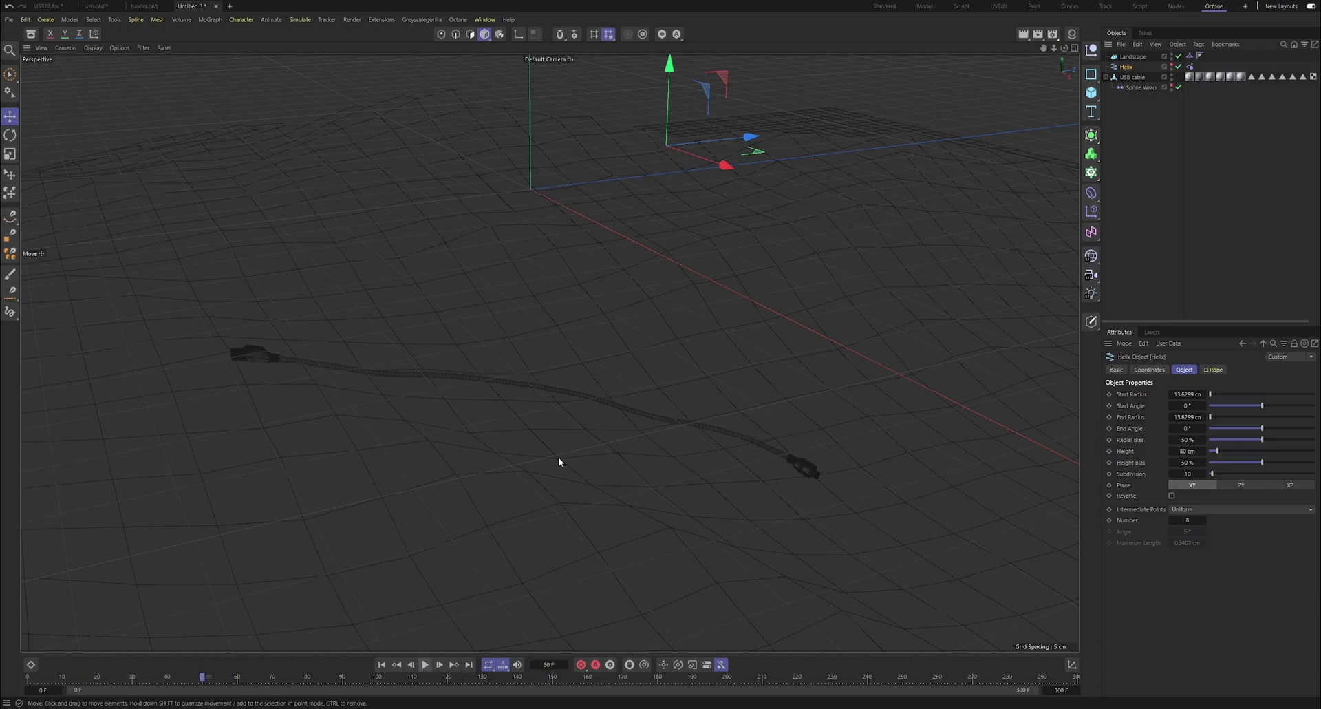
Make the helix spline visible in the viewport and replay the simulation briefly from frame 0.
left_click(1172, 65)
scroll(641, 450, "down", 4)
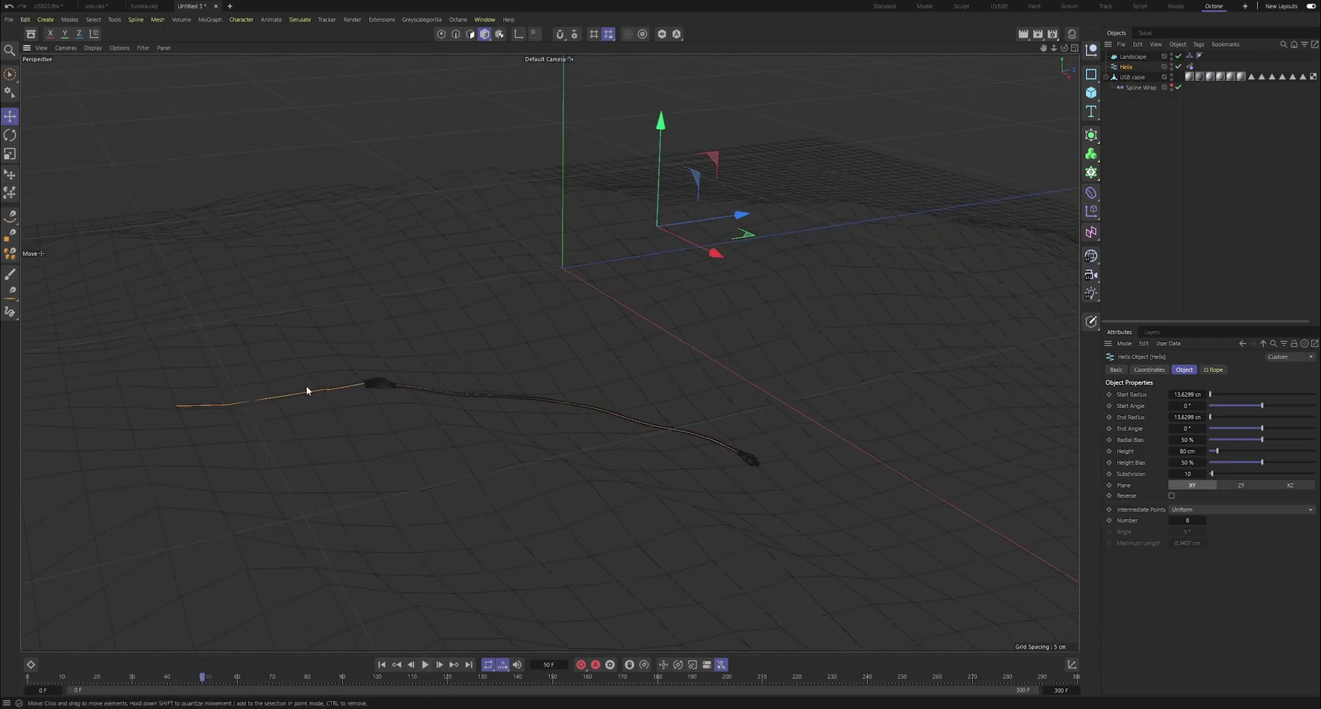
left_click_drag(331, 684, 29, 684)
left_click(426, 664)
left_click(426, 665)
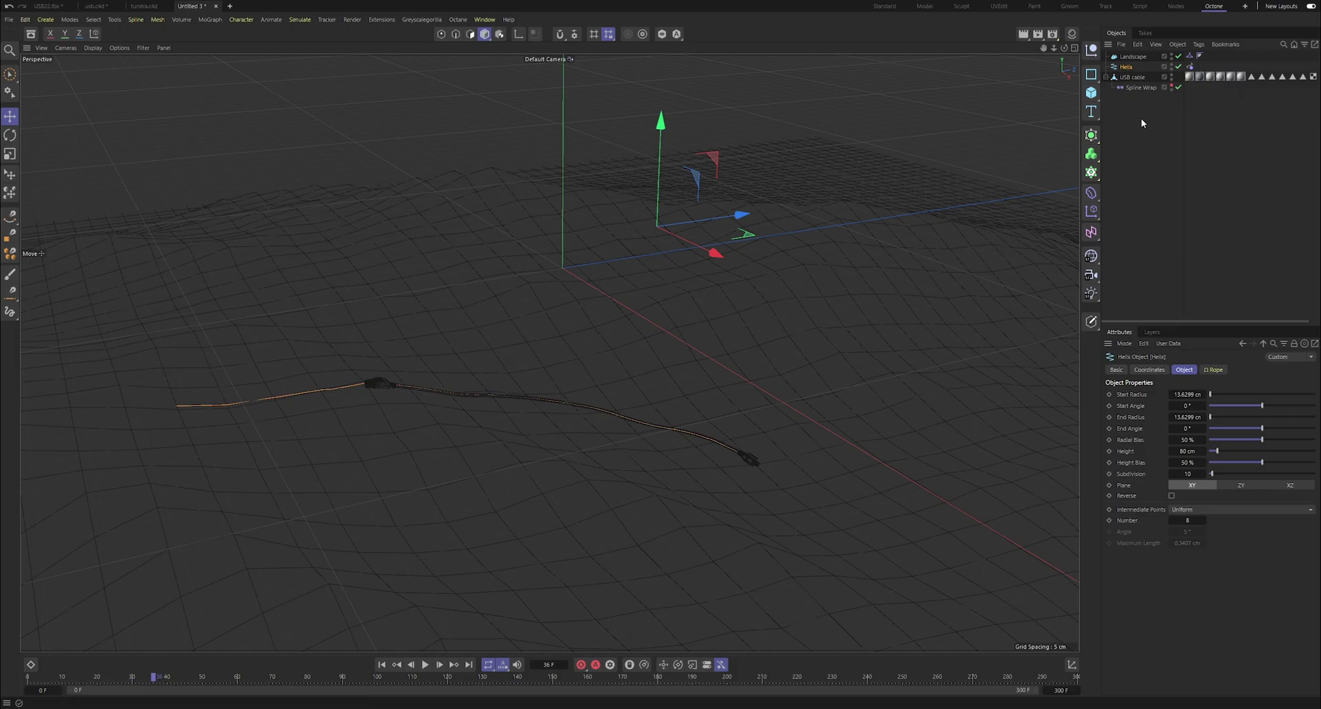
Lower the landscape beneath the cable at frame 0, then play the simulation briefly and stop it.
left_click(1132, 56)
left_click_drag(1238, 394, 1255, 394)
left_click_drag(135, 677, 5, 651)
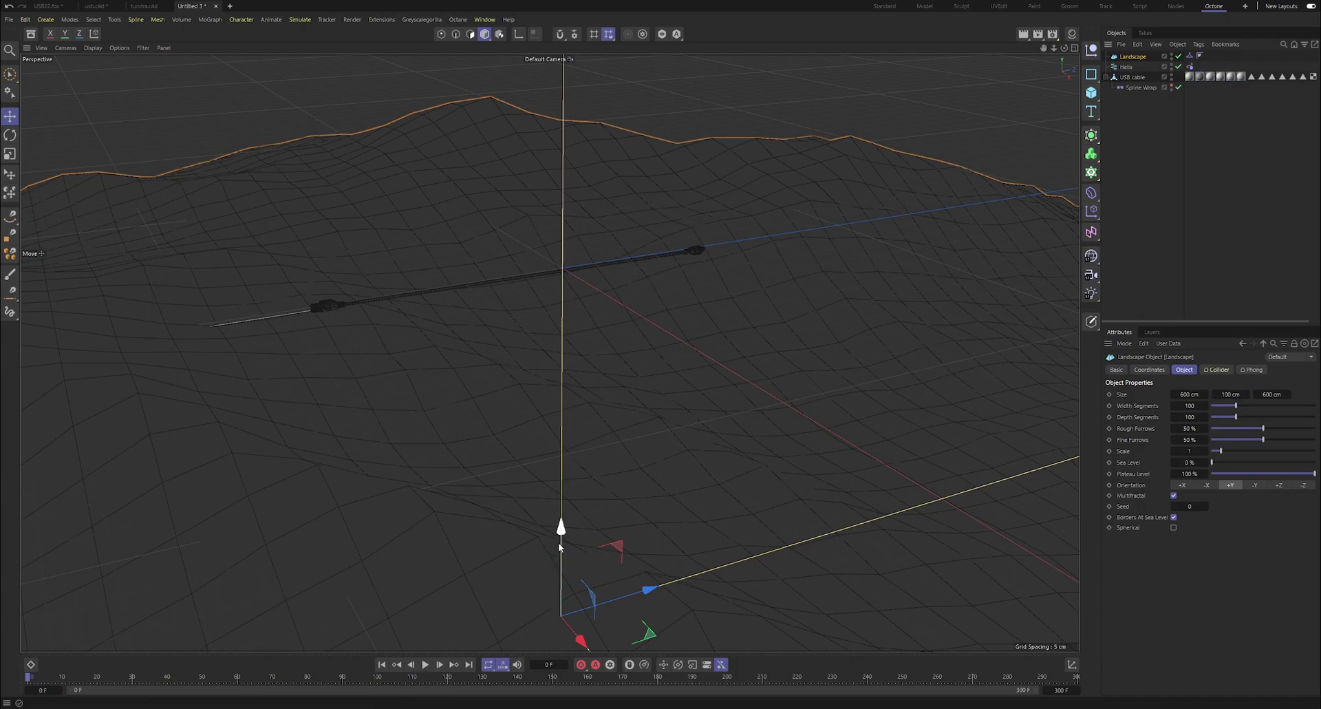
left_click_drag(559, 542, 504, 616)
left_click(425, 663)
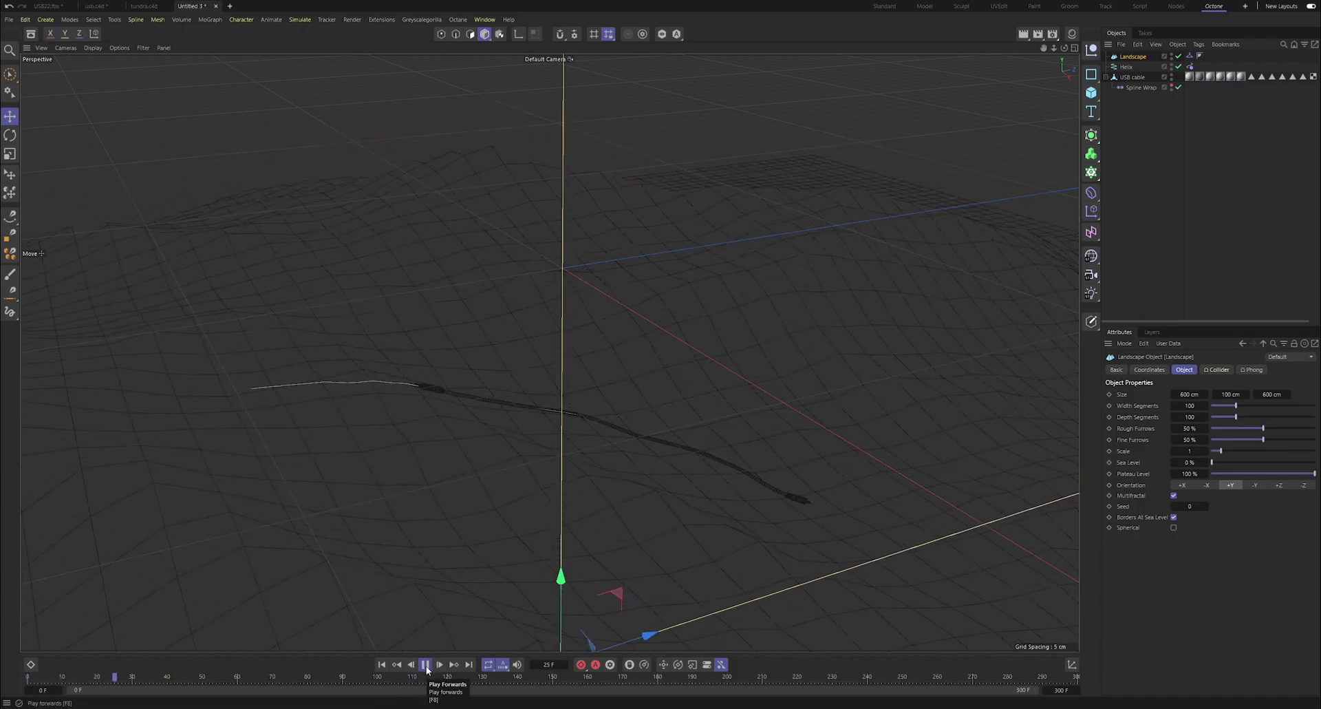
left_click(425, 664)
Set the landscape's seed to 1, lower the landscape about 32 cm at frame 0, and play the simulation.
left_click(1206, 505)
left_click(29, 677)
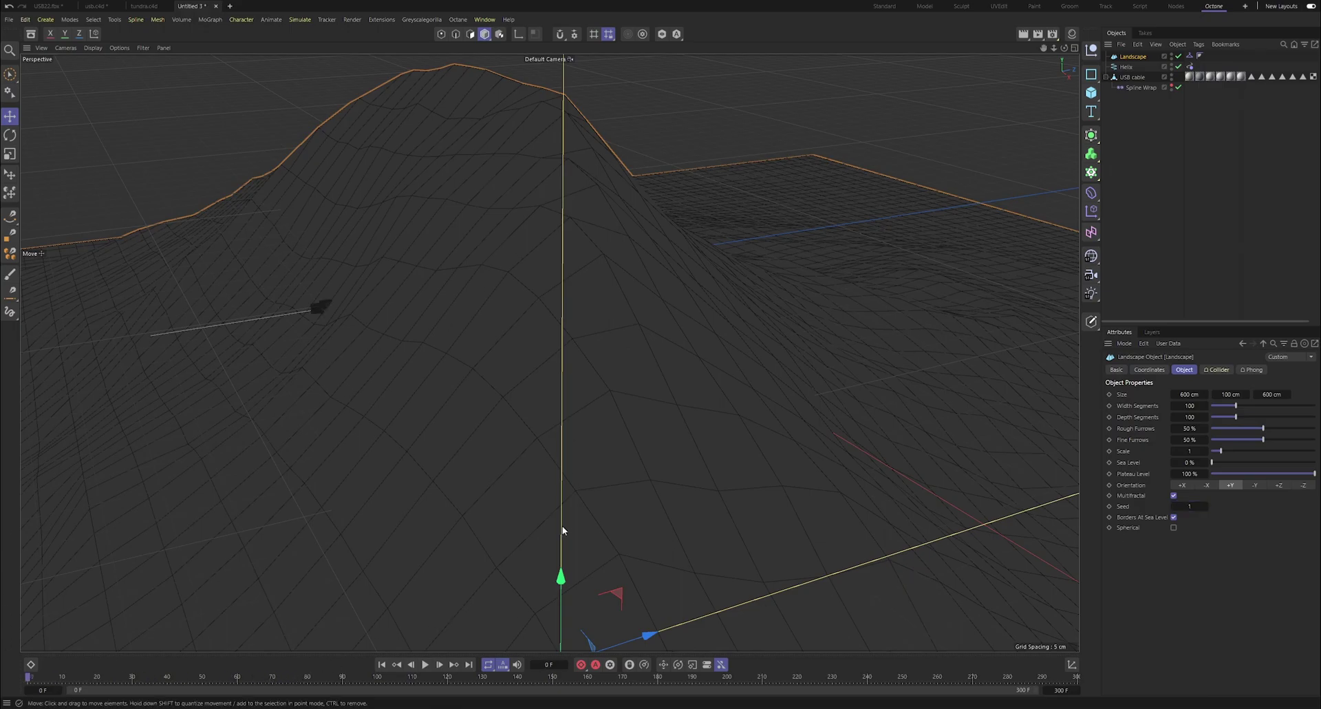
left_click_drag(562, 551, 557, 412)
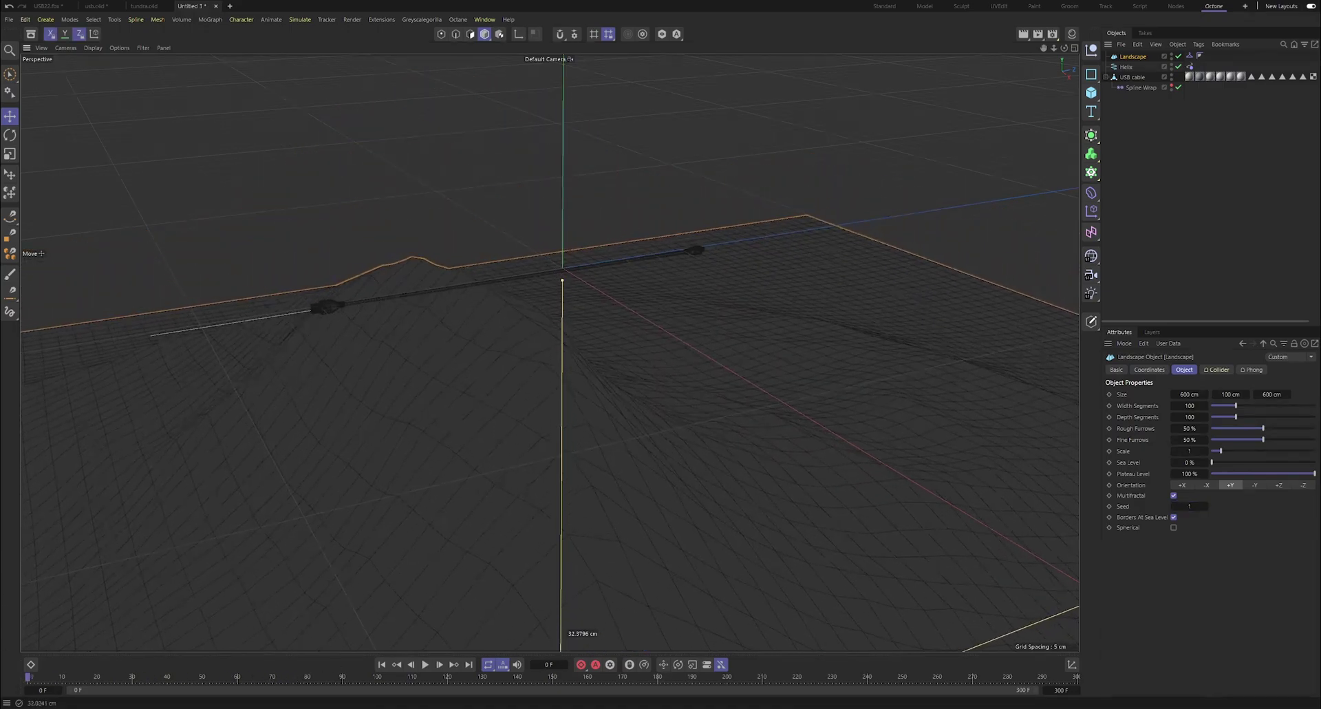
left_click(425, 665)
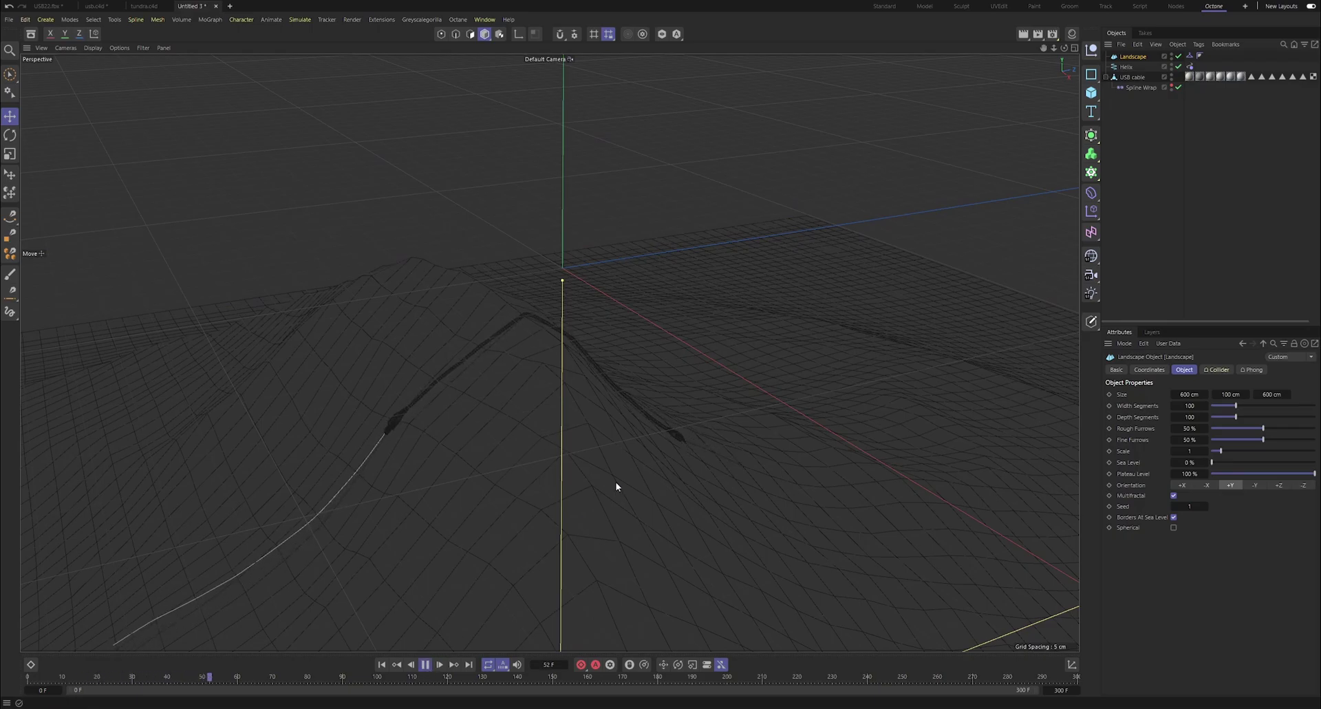
Set the landscape's seed to 2, examine up close how the cable lands on it, and stop the playback.
left_click(1207, 507)
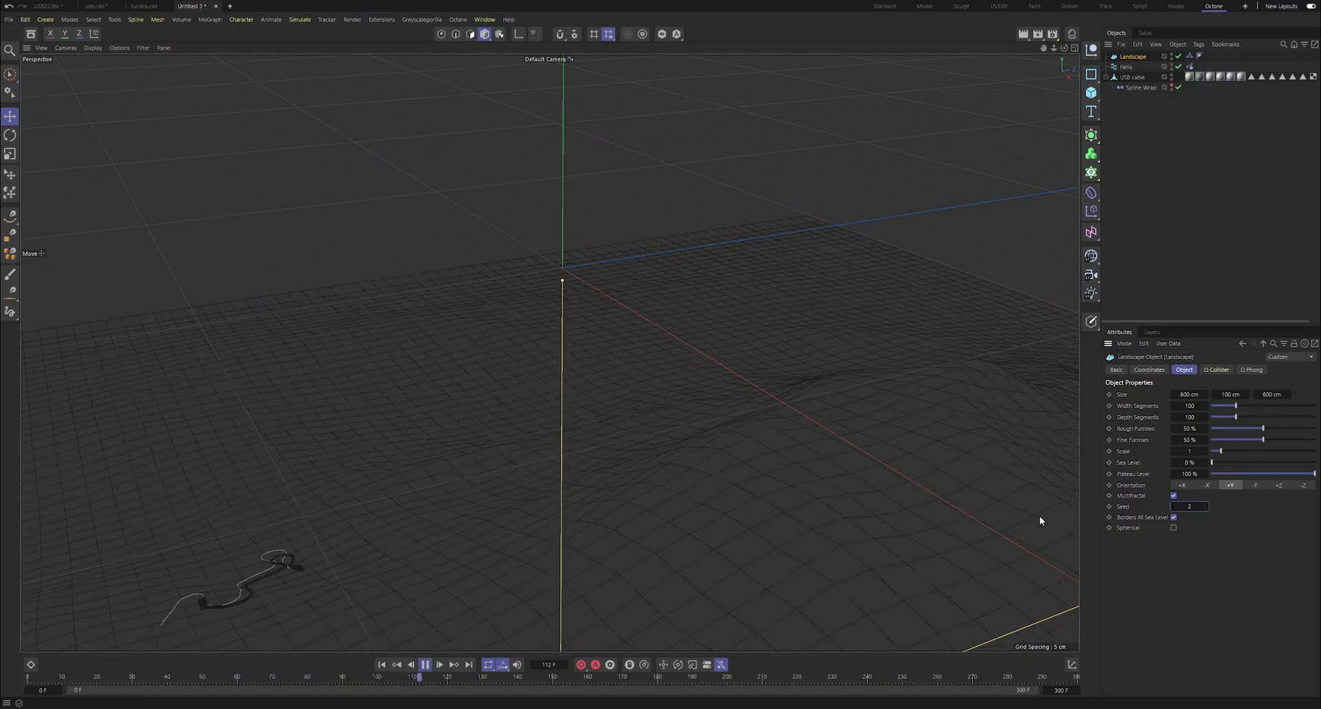
scroll(631, 419, "down", 5)
scroll(322, 477, "up", 2)
scroll(319, 477, "up", 3)
scroll(197, 441, "down", 6)
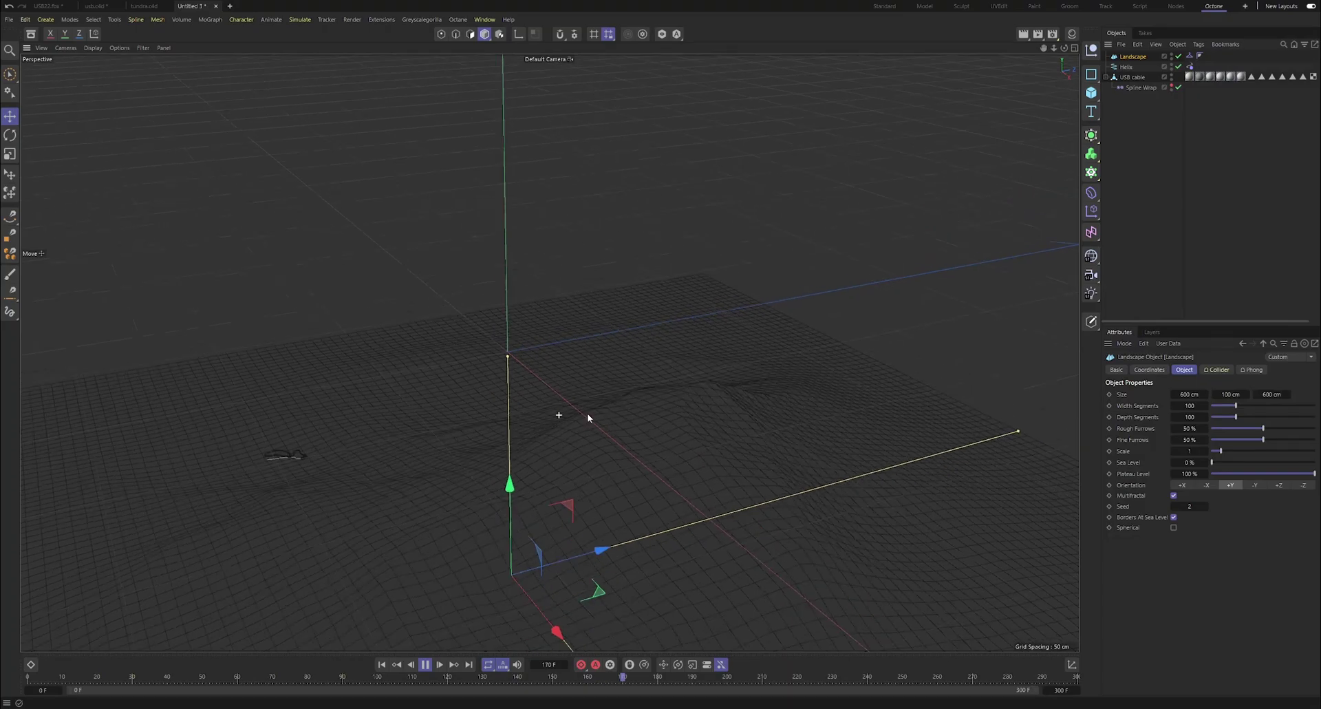
scroll(289, 444, "up", 7)
scroll(354, 428, "up", 3)
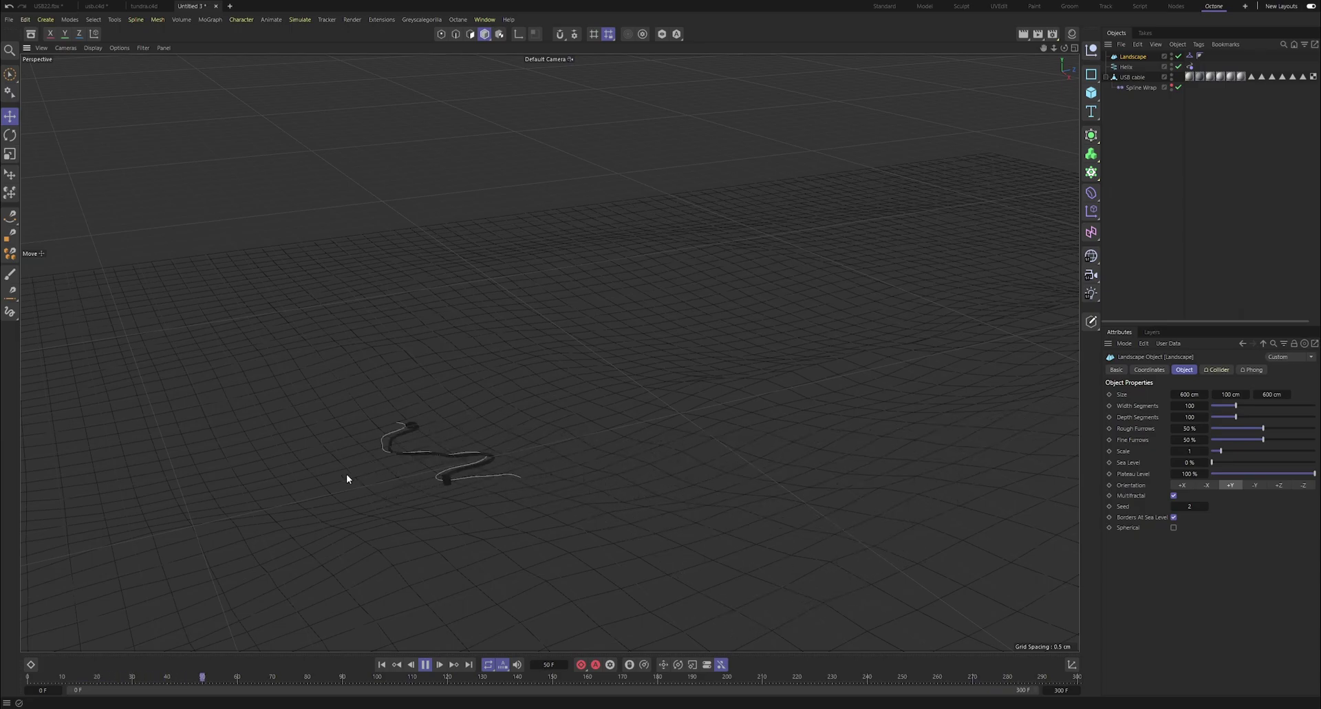
scroll(286, 438, "up", 3)
scroll(316, 435, "up", 3)
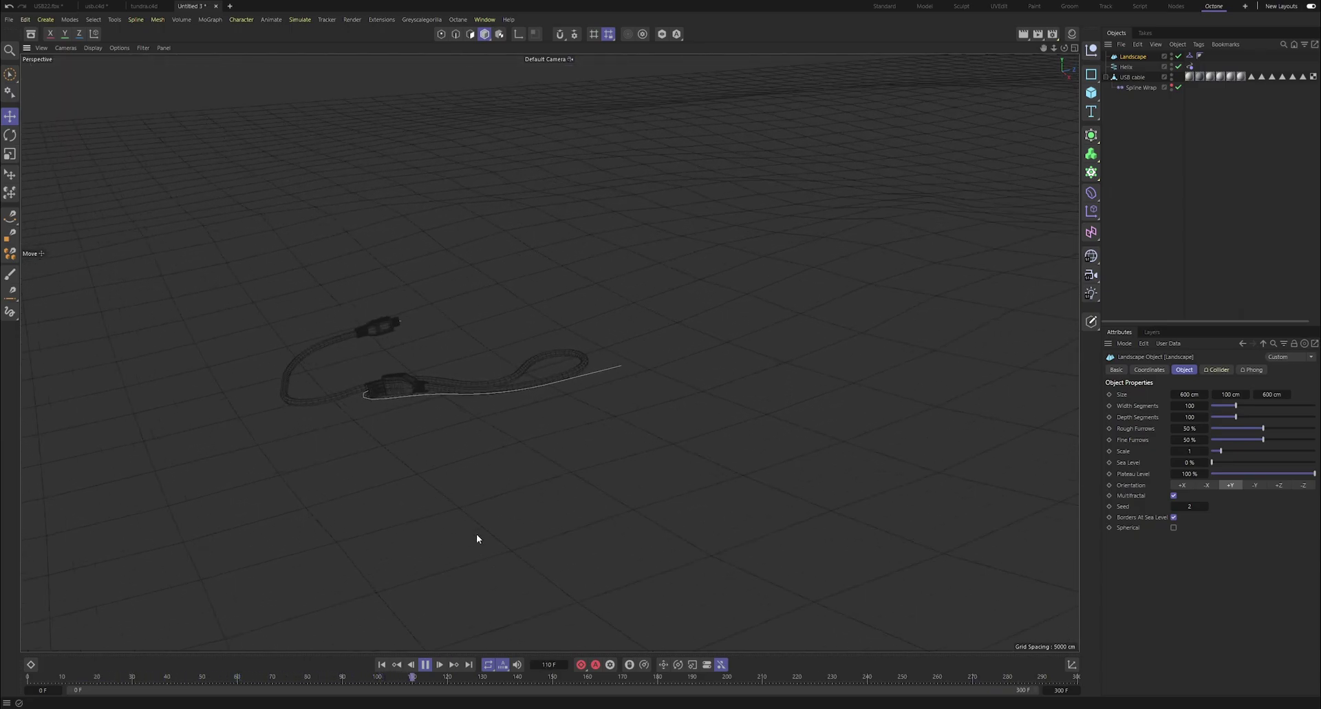
left_click(426, 664)
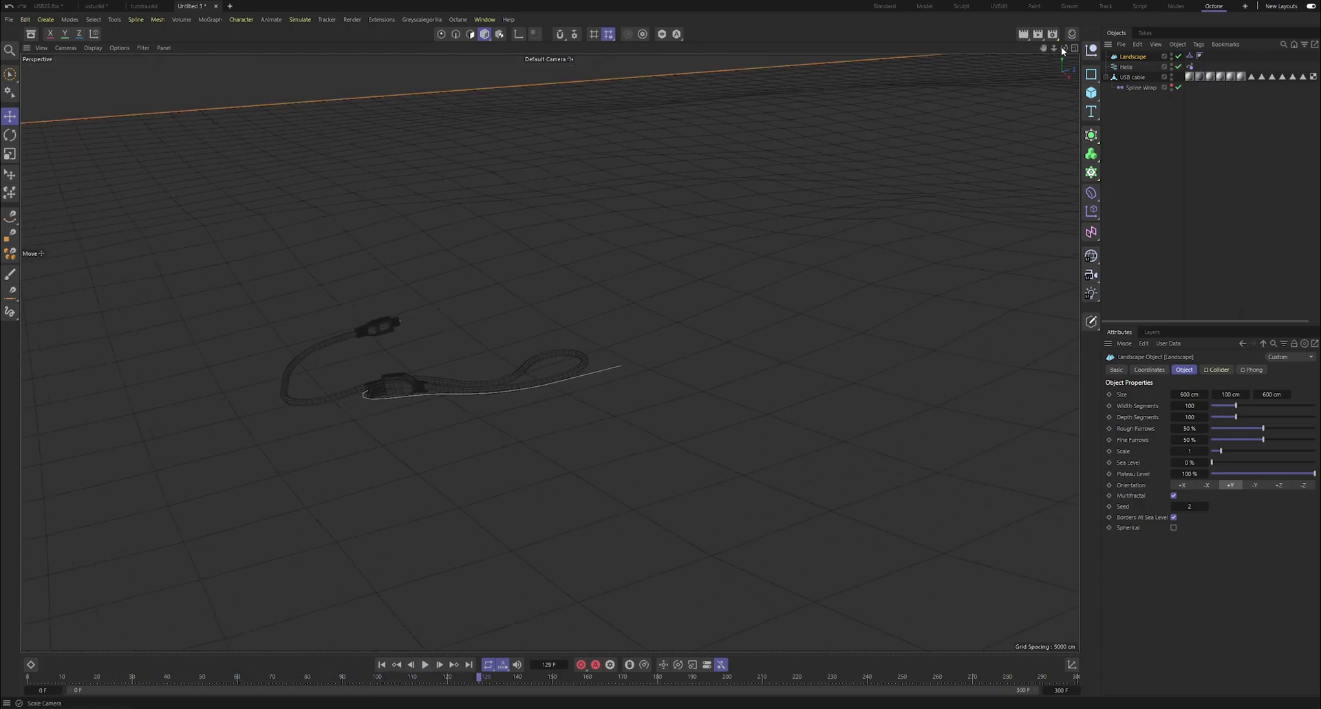
Set the Spline Wrap's offset to 18% to shift the cable along the helix, and replay the simulation from frame 0.
left_click_drag(1062, 47, 1035, 103)
left_click_drag(549, 352, 634, 349)
left_click_drag(468, 394, 617, 353, "alt")
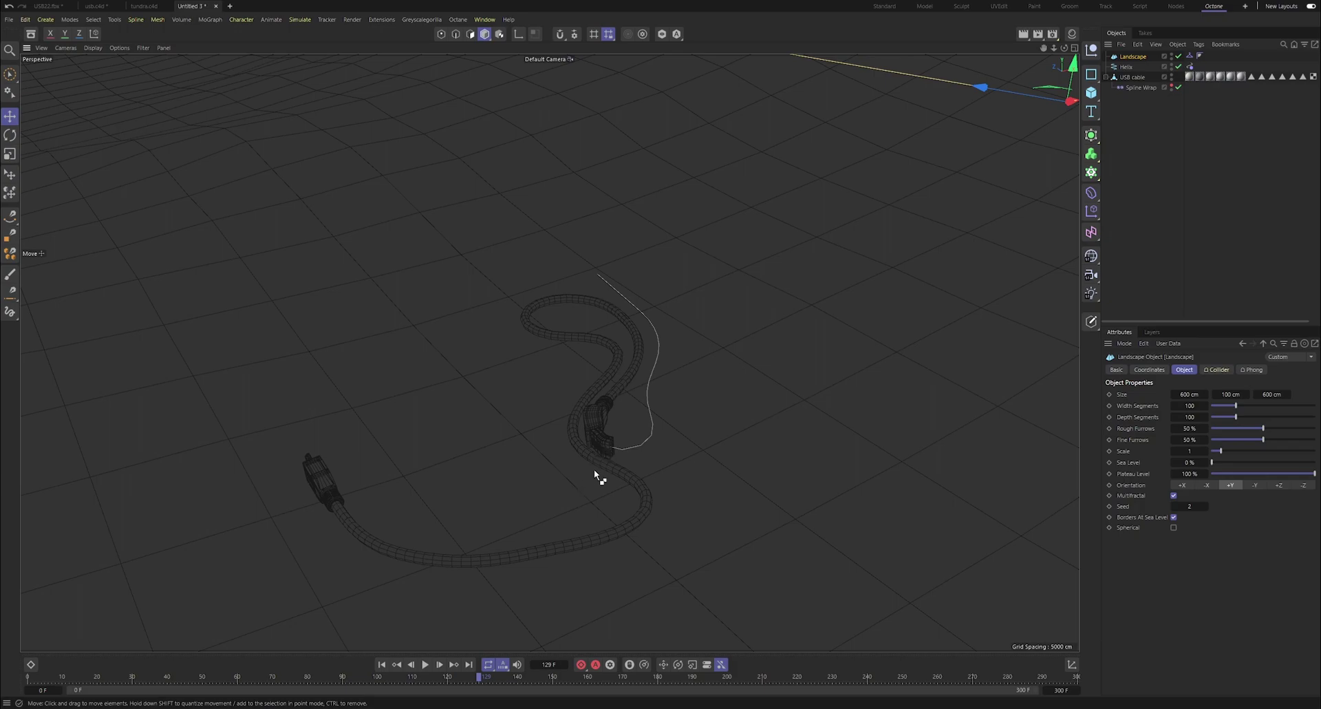
key("ctrl+s")
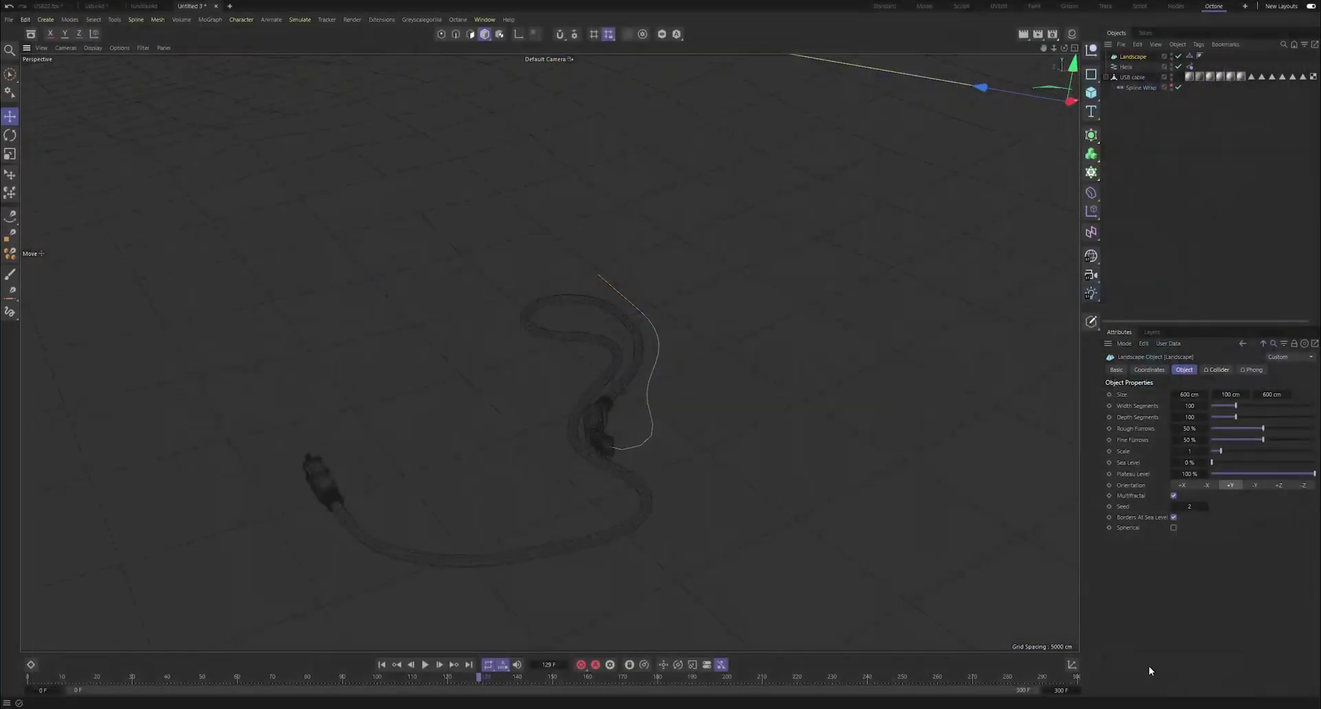
left_click(1137, 87)
left_click_drag(1188, 438, 1209, 440)
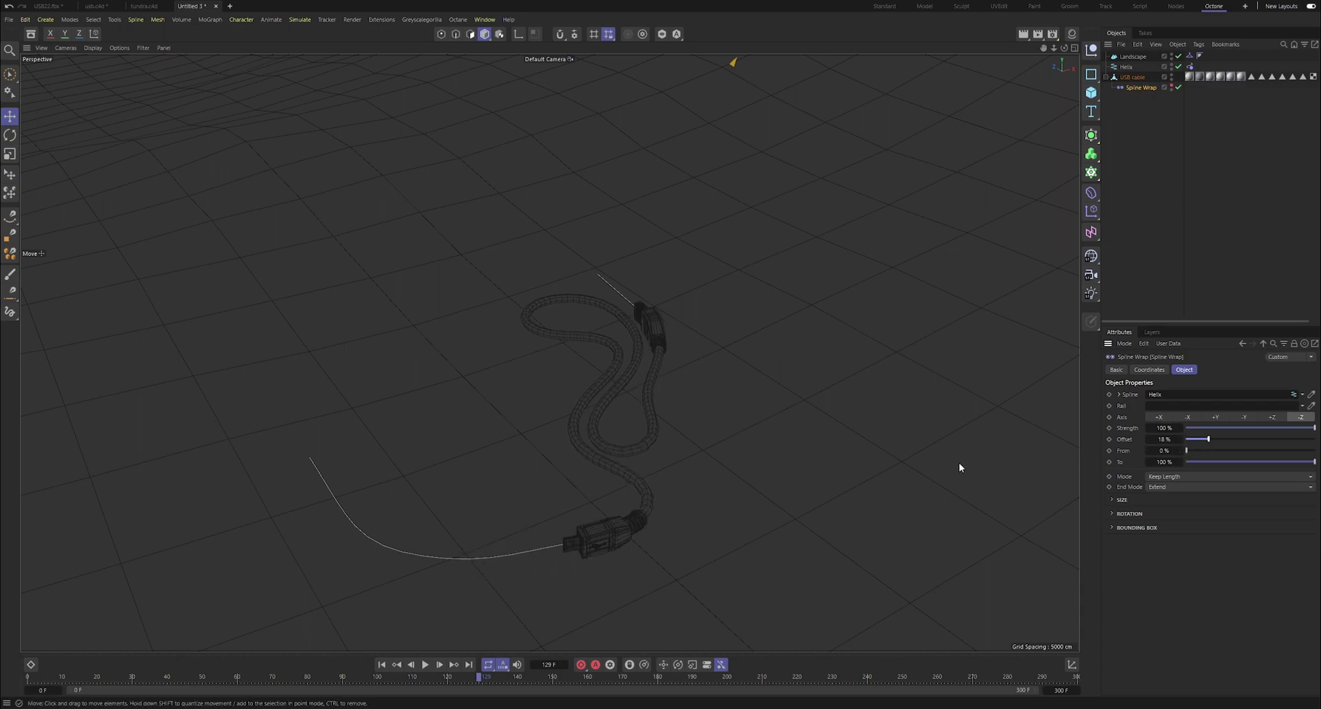
left_click(29, 676)
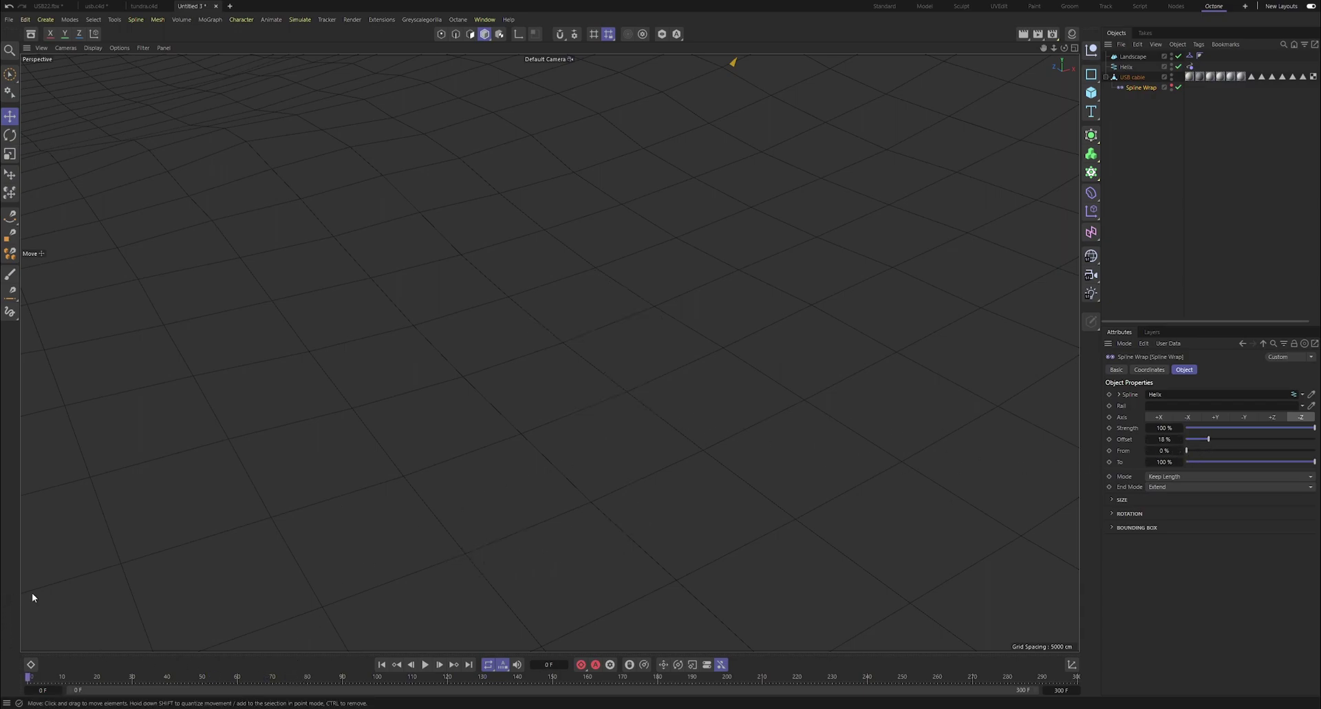
key("v")
left_click(425, 664)
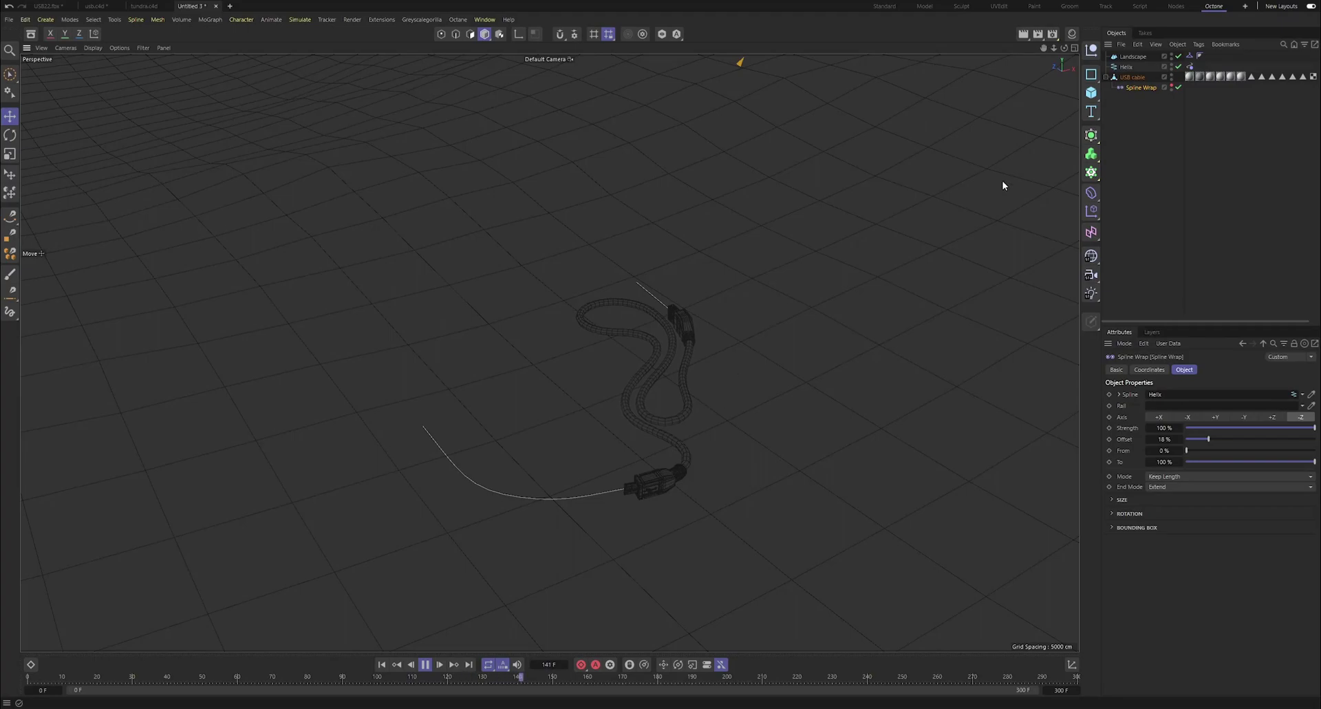
Set the helix's subdivision to 5 and examine from a low angle how the cable rests on the landscape.
left_click(1126, 67)
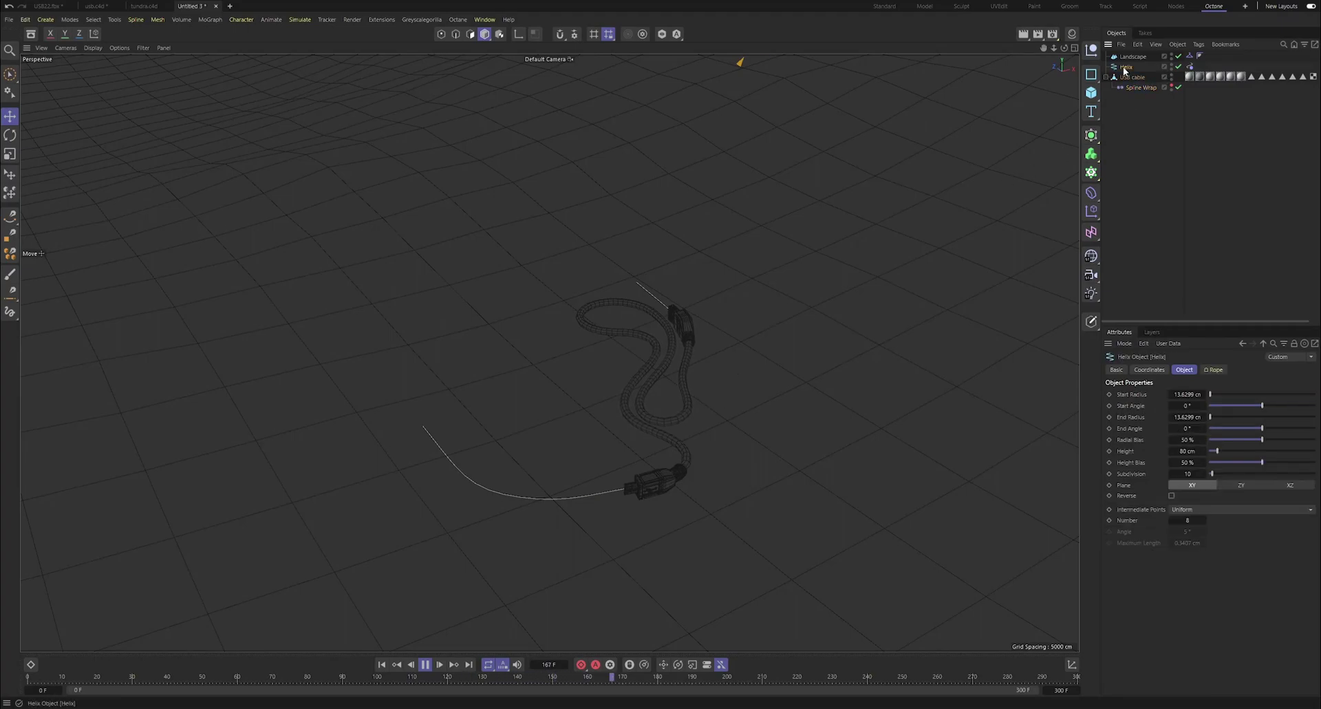
left_click(1189, 475)
type("5")
key("Return")
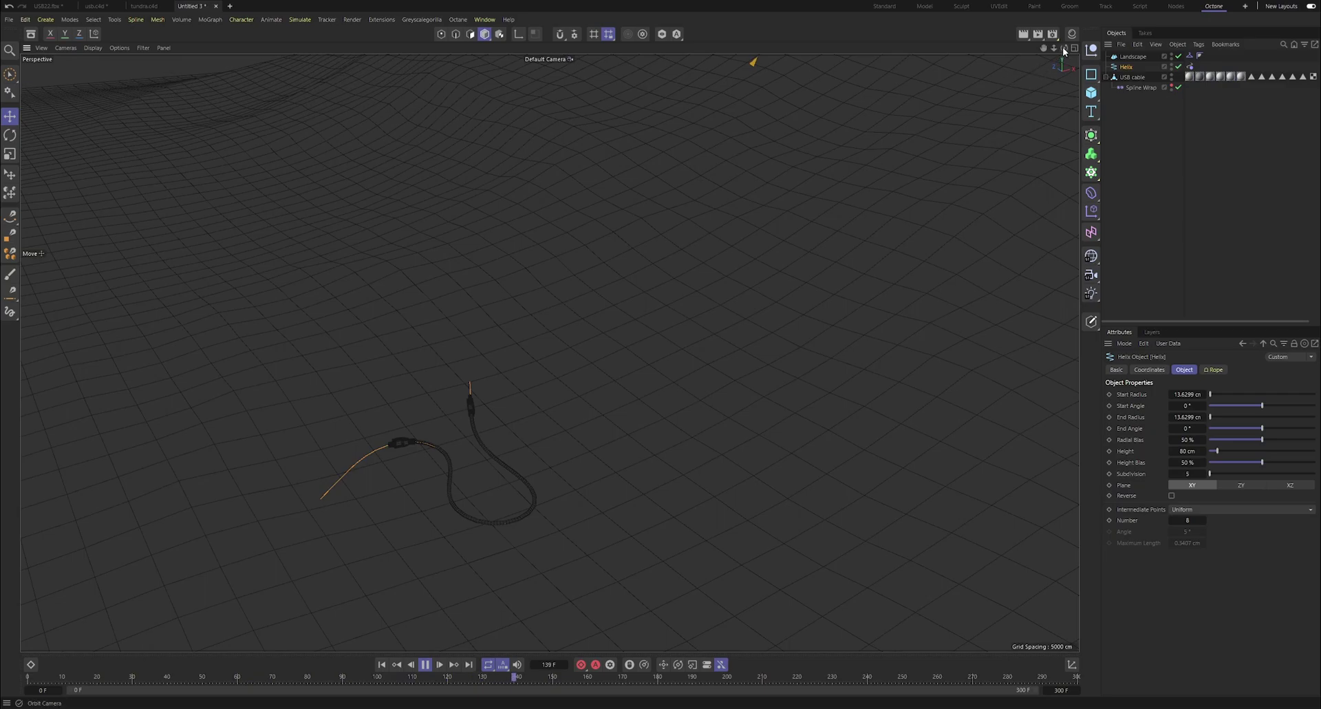
left_click_drag(1064, 48, 1066, 11)
left_click_drag(549, 353, 568, 349, "alt")
right_click_drag(549, 352, 577, 352, "alt")
mouse_move(549, 353)
left_mouse_down("alt")
mouse_move(557, 323)
mouse_move(552, 366)
left_mouse_up("alt")
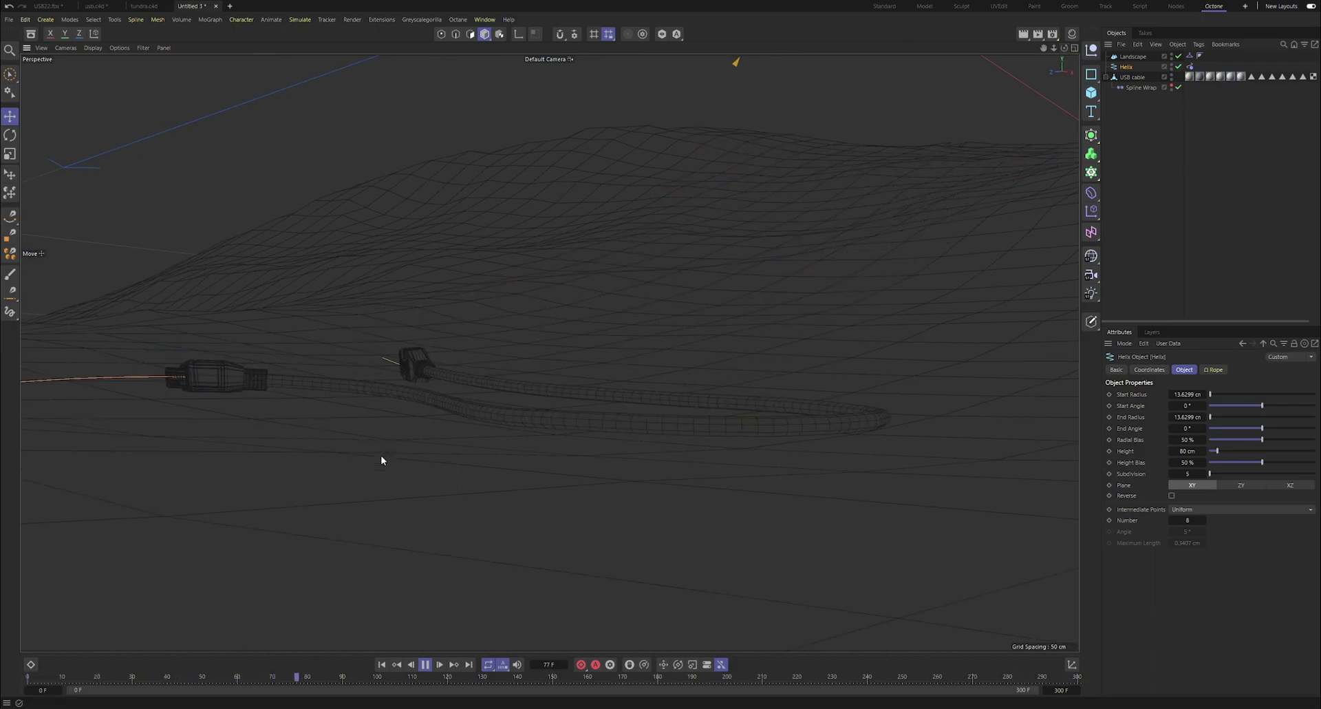
Inspect the cable's contact with the ground in a shaded display, pause the playback, and return to Hidden Line display.
left_click(92, 48)
left_click(100, 65)
key("F8")
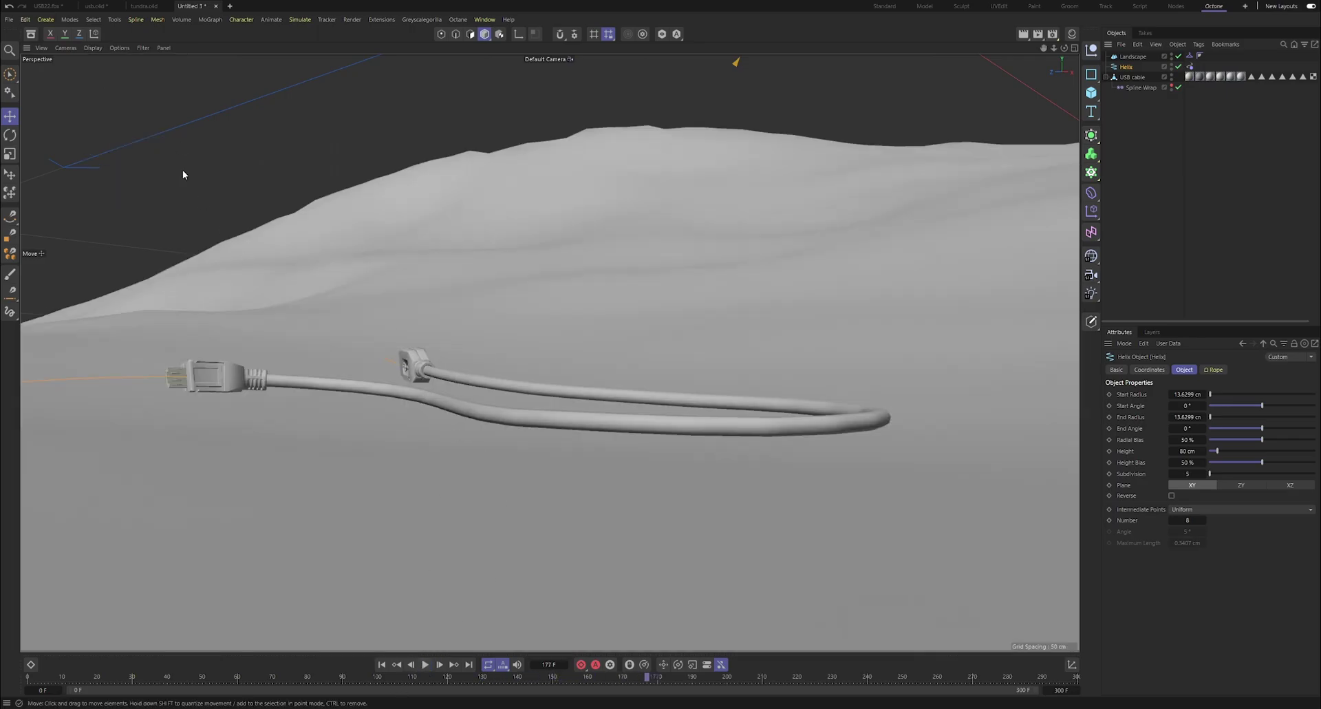
left_click(93, 47)
left_click(98, 48)
left_click(95, 49)
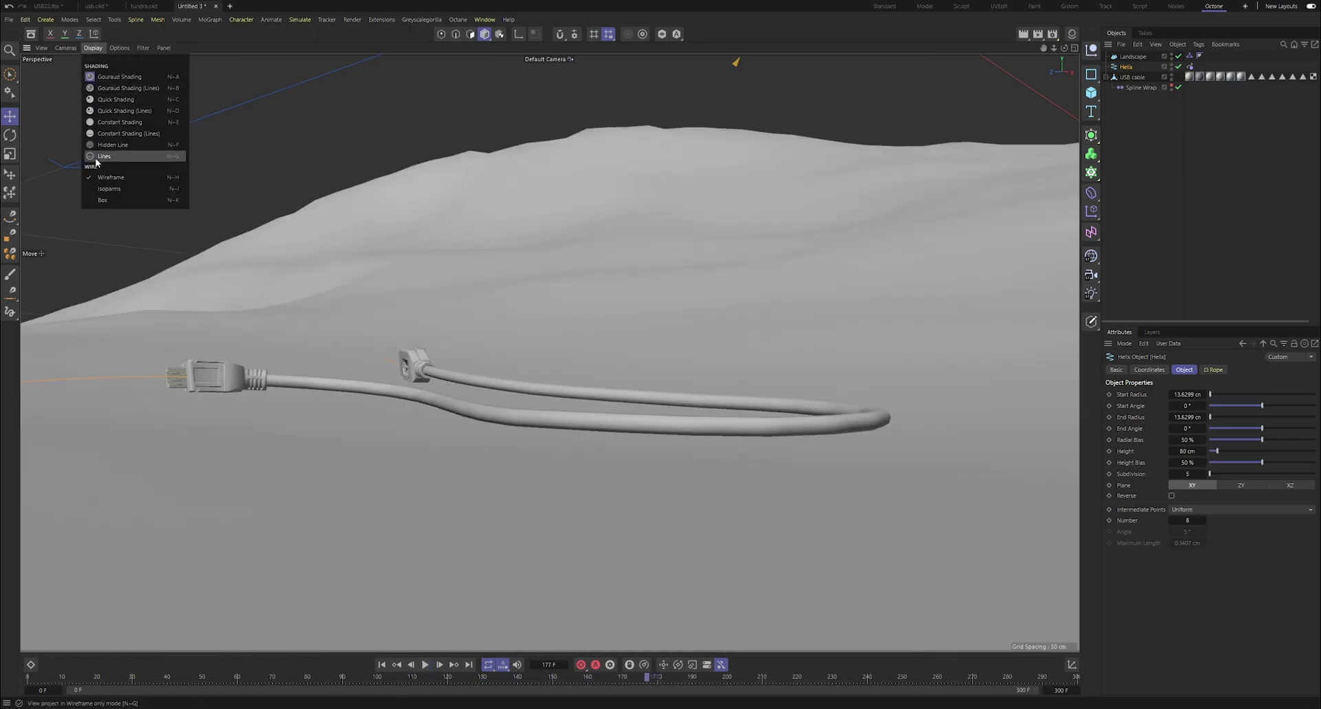
left_click(113, 146)
Set the helix's Rope tag radius to 5 cm and replay the simulation from frame 0.
left_click(1190, 66)
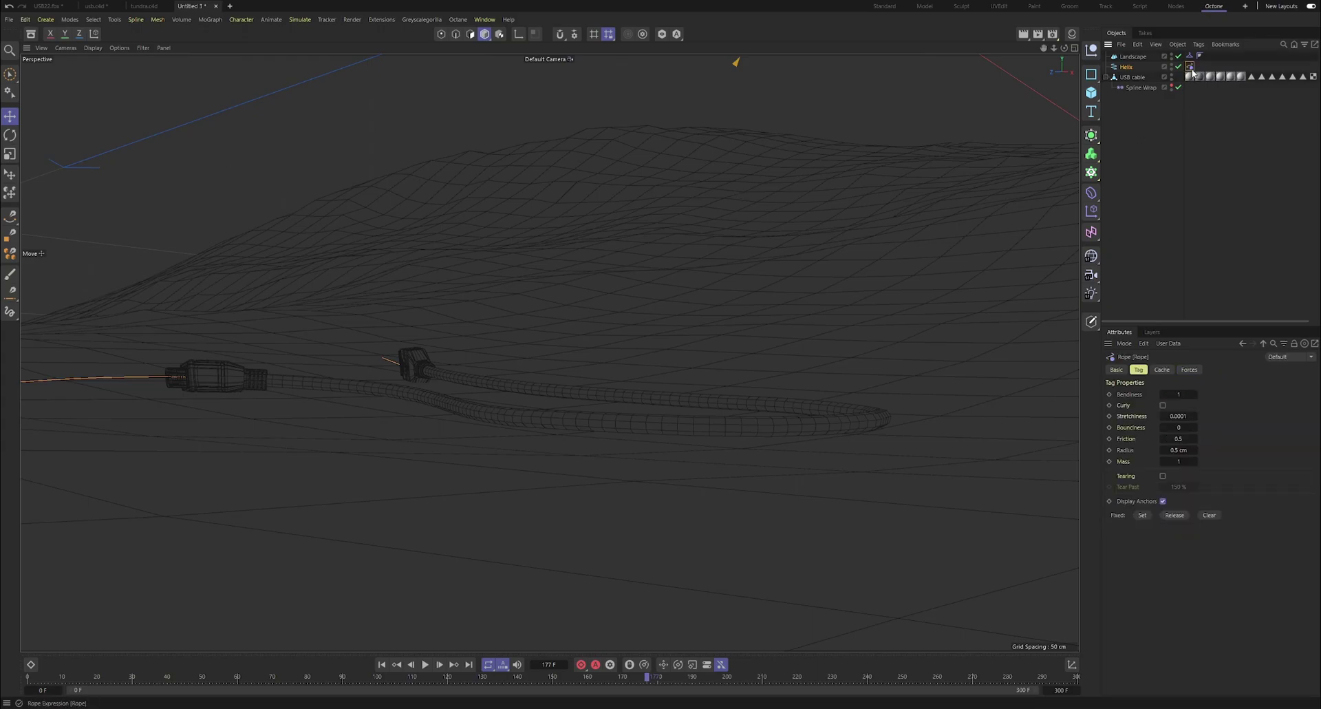
double_click(1179, 449)
type("5")
key("Return")
left_click_drag(200, 677, 26, 677)
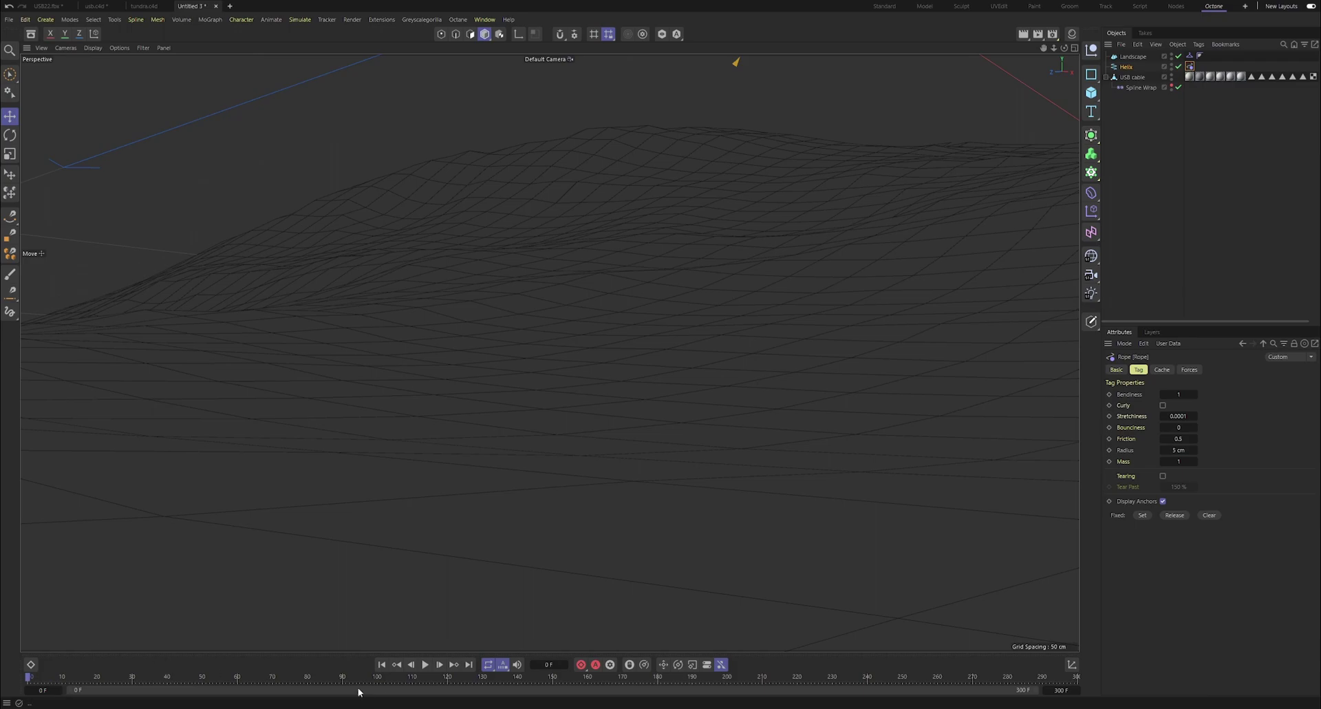
left_click(425, 664)
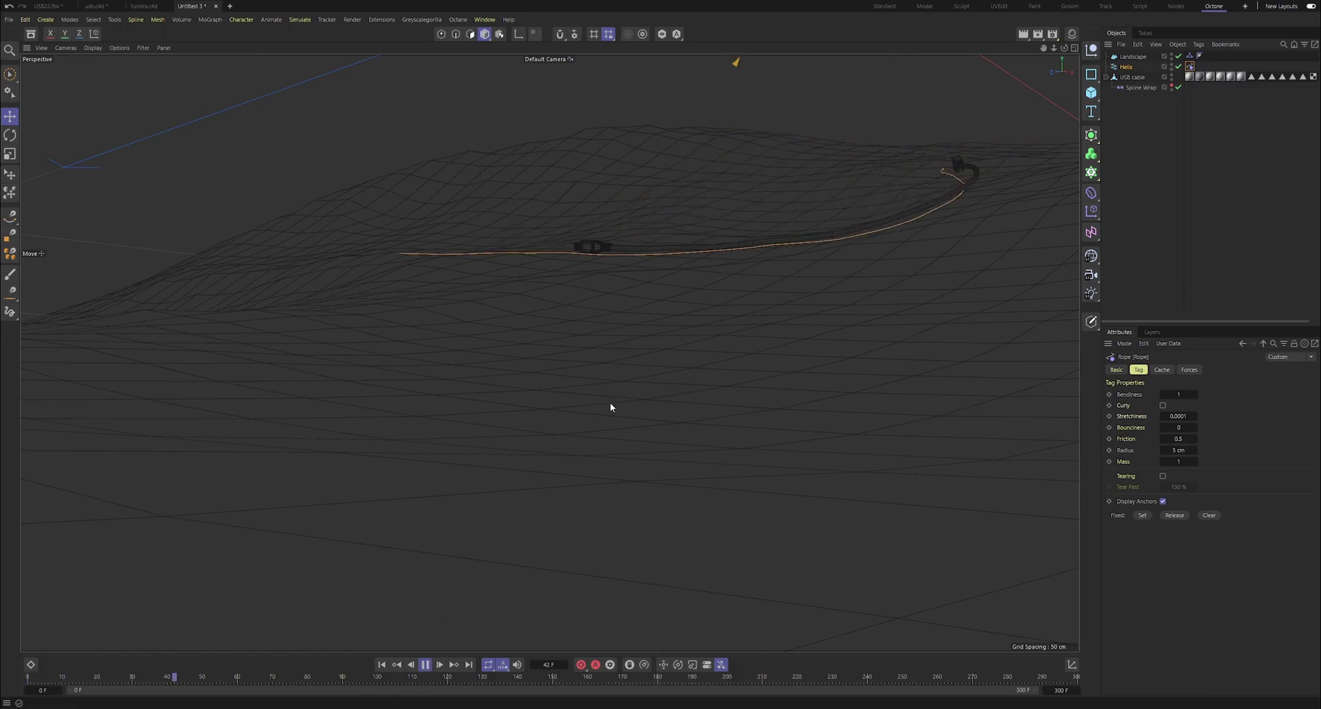
Set the Rope tag's radius to 0.5 cm, replay the simulation from frame 0, and view the settling cable from another angle.
double_click(1178, 449)
type("0.5")
key("Return")
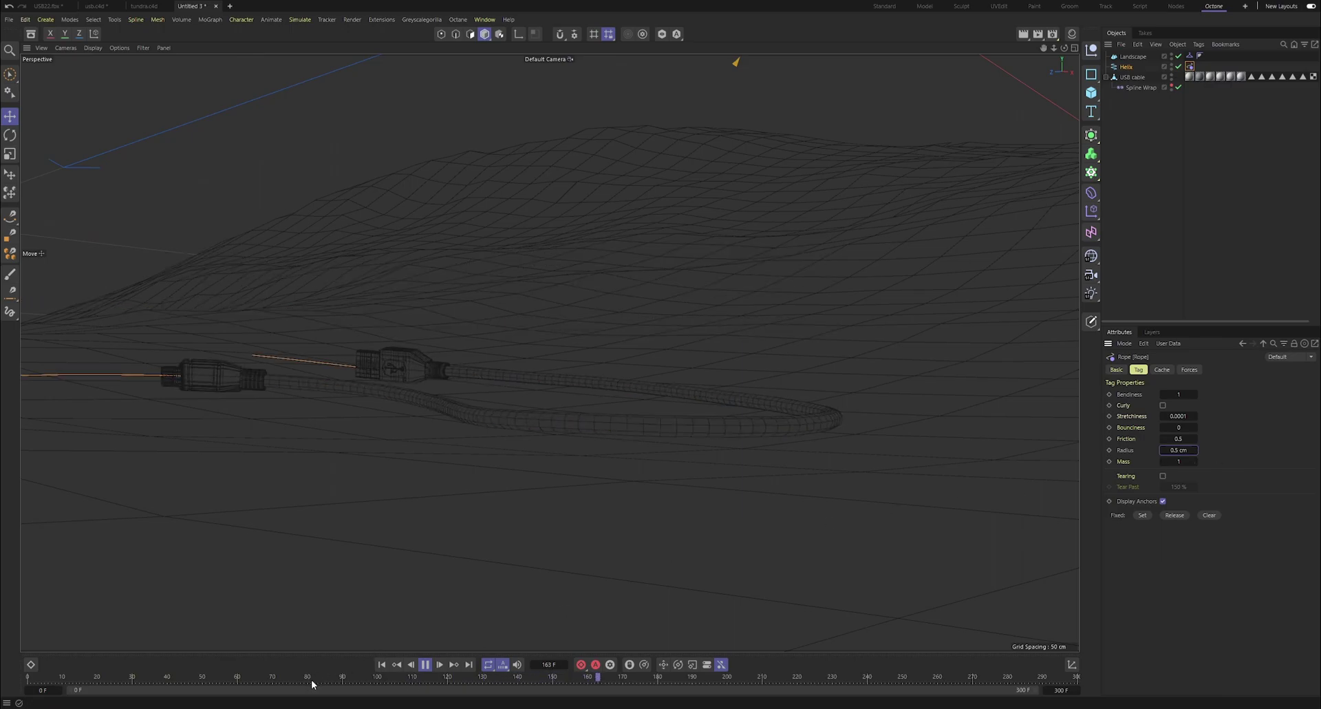
left_click_drag(311, 678, 9, 657)
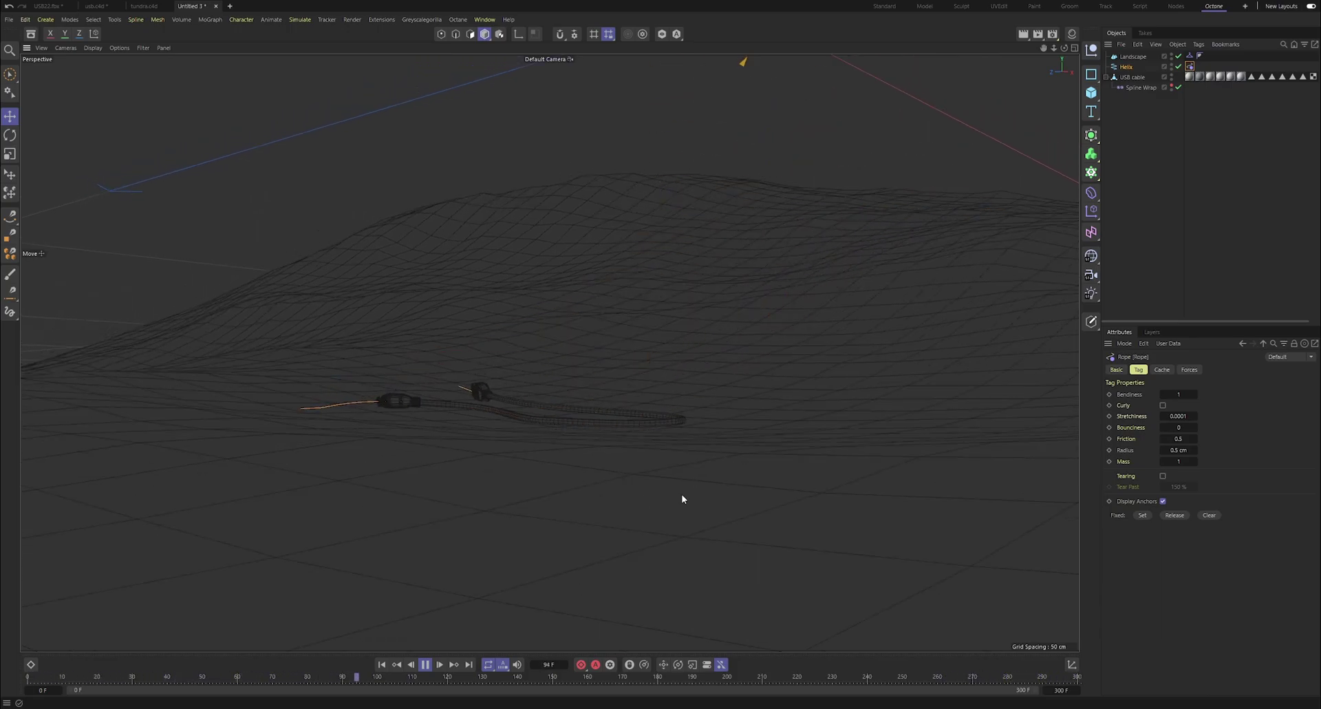
left_click_drag(849, 190, 1038, 51, "alt")
left_click(1037, 136)
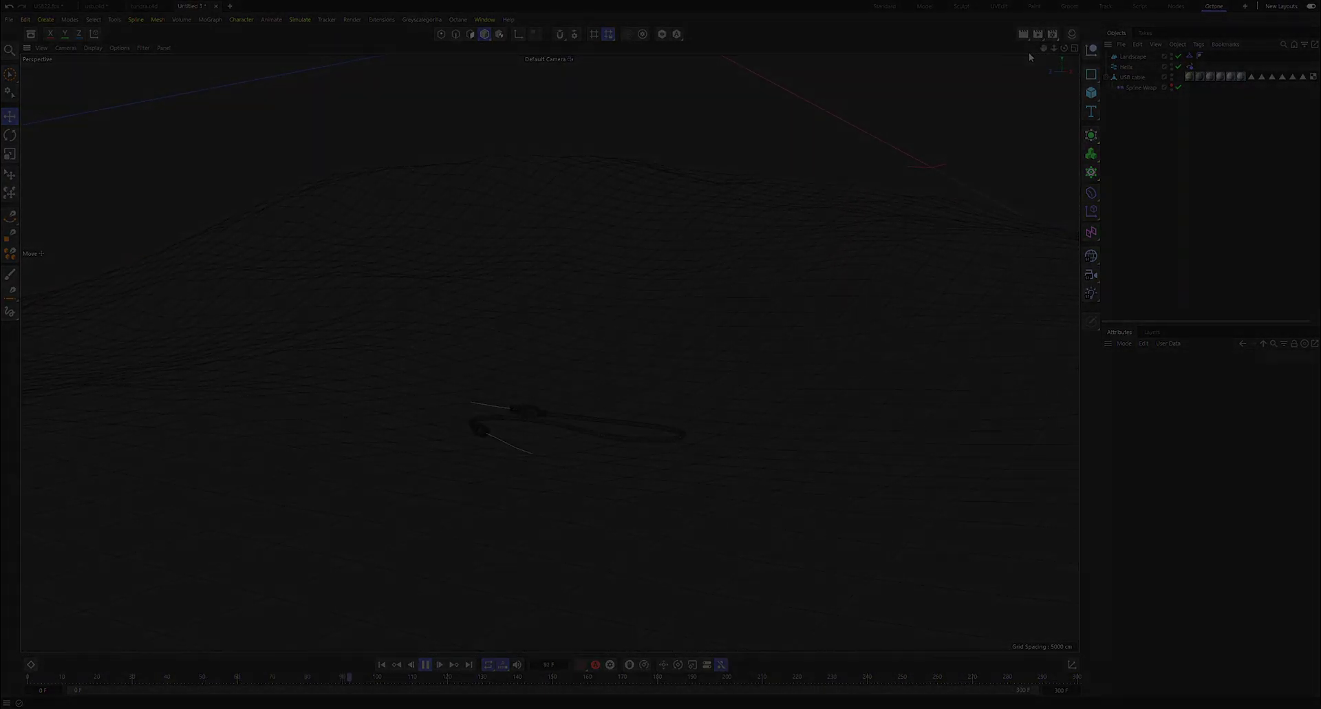